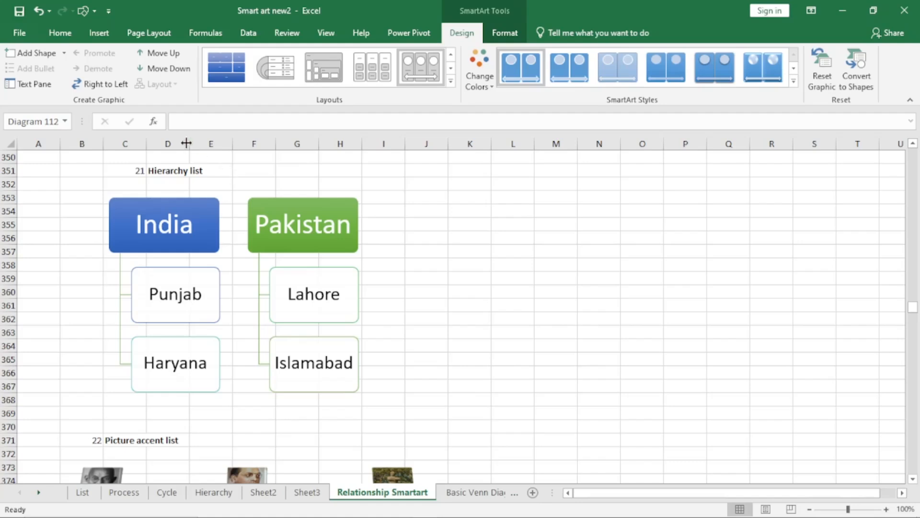
Insert a Hierarchy List SmartArt graphic from the Relationship category and place it beside the India and Pakistan diagram.
left_click(483, 210)
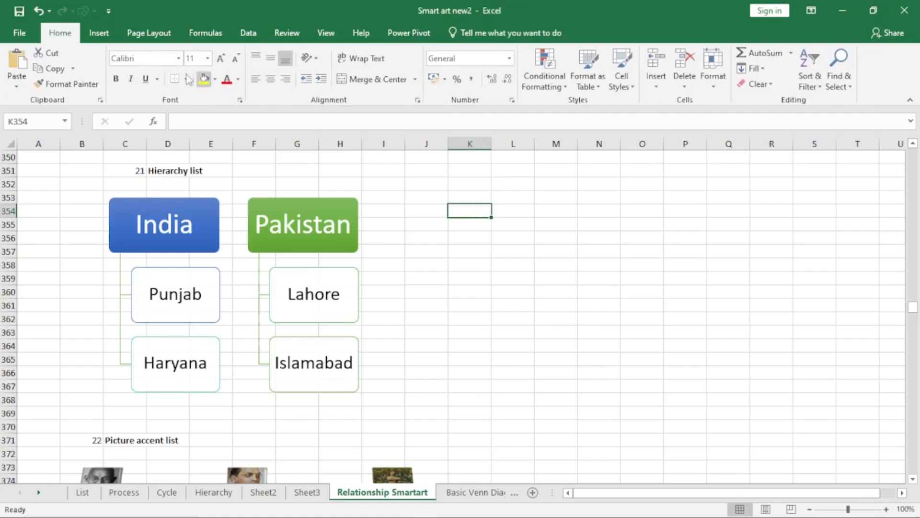
left_click(99, 33)
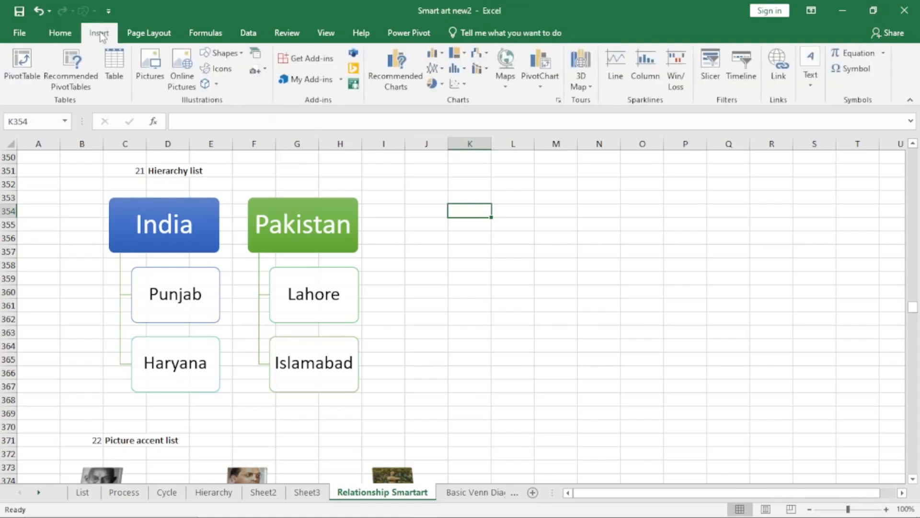
left_click(256, 53)
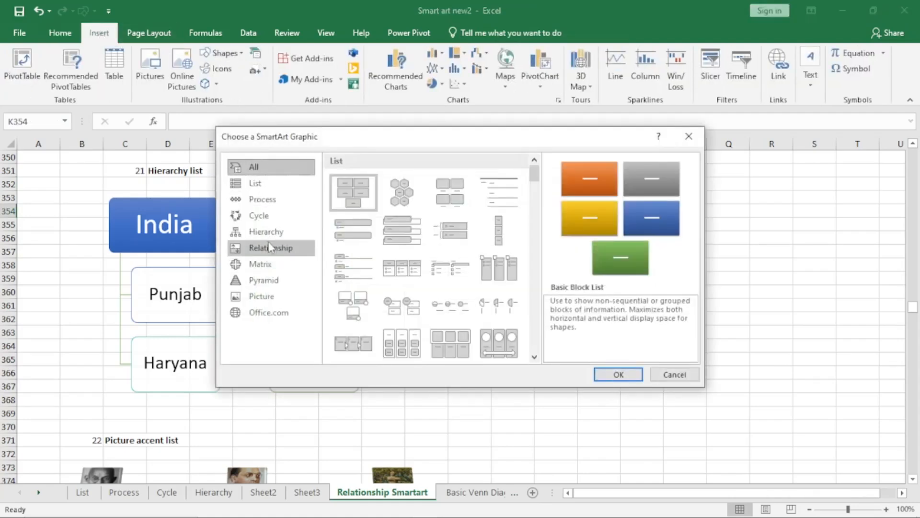
left_click(272, 248)
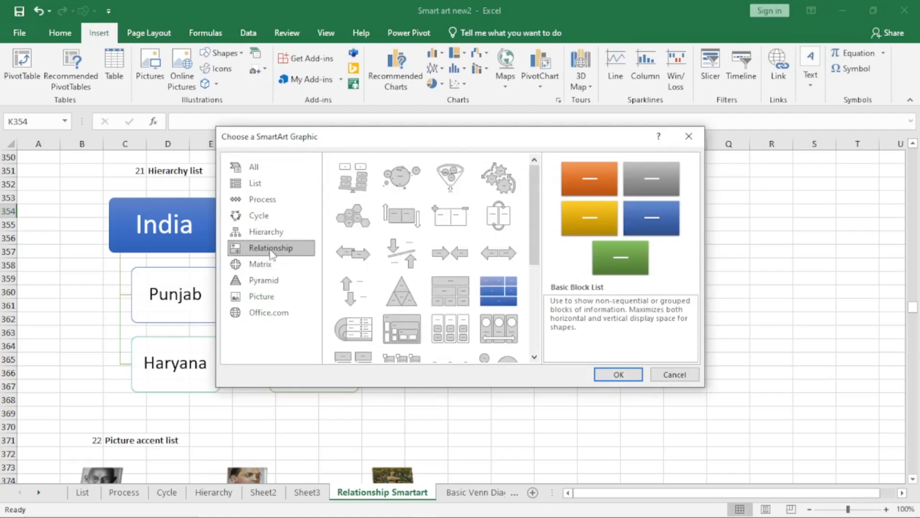
left_click_drag(535, 245, 533, 293)
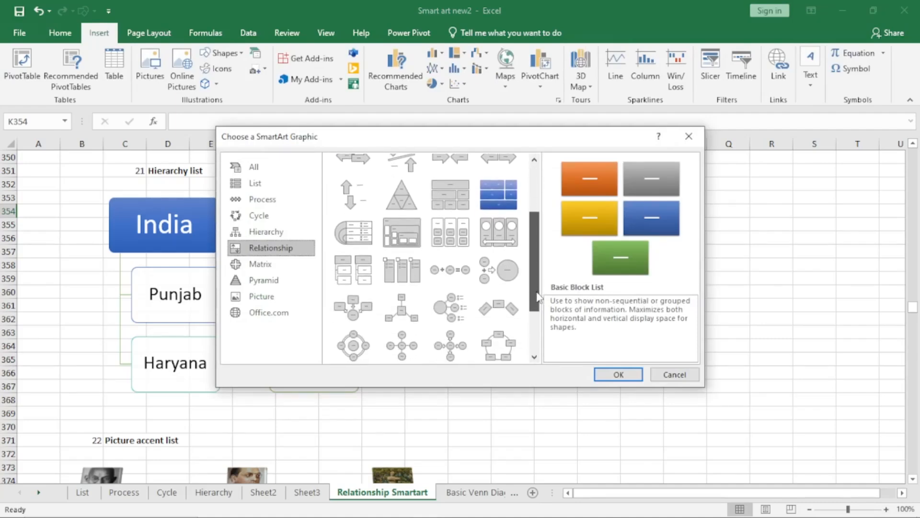
left_click(346, 270)
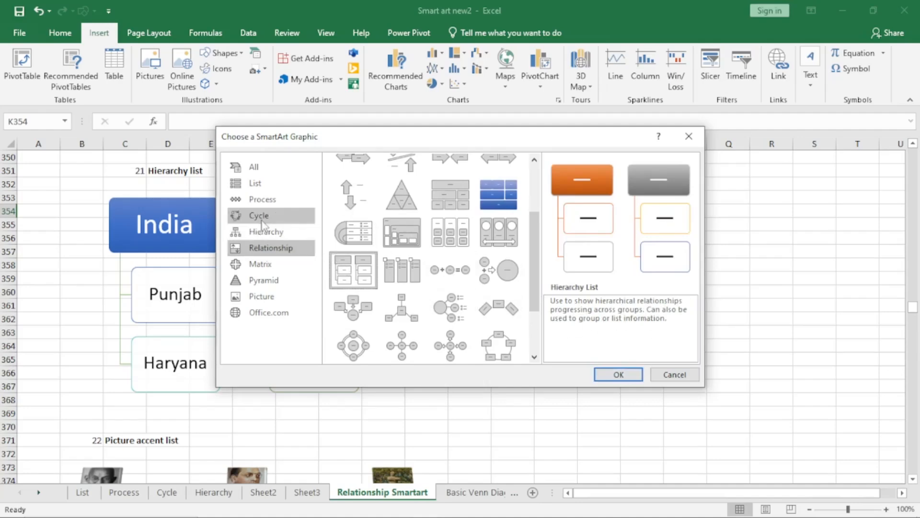
left_click(259, 190)
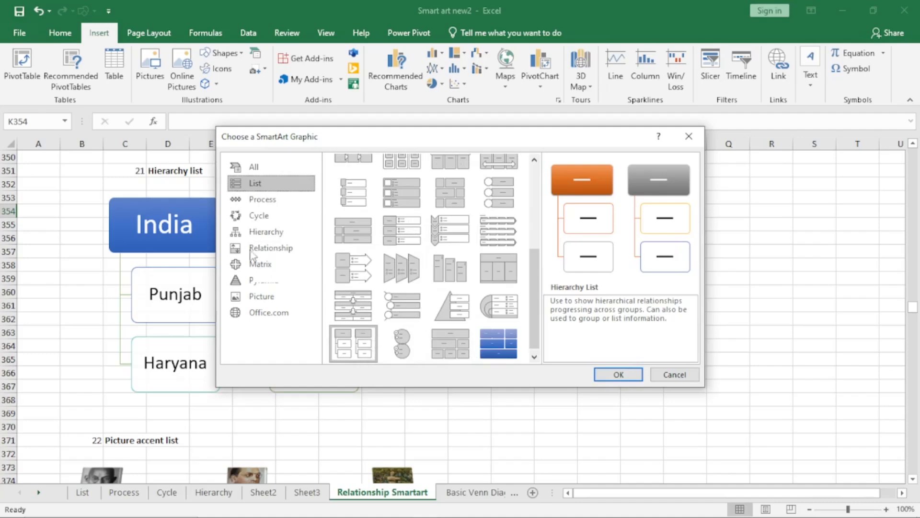
left_click(270, 233)
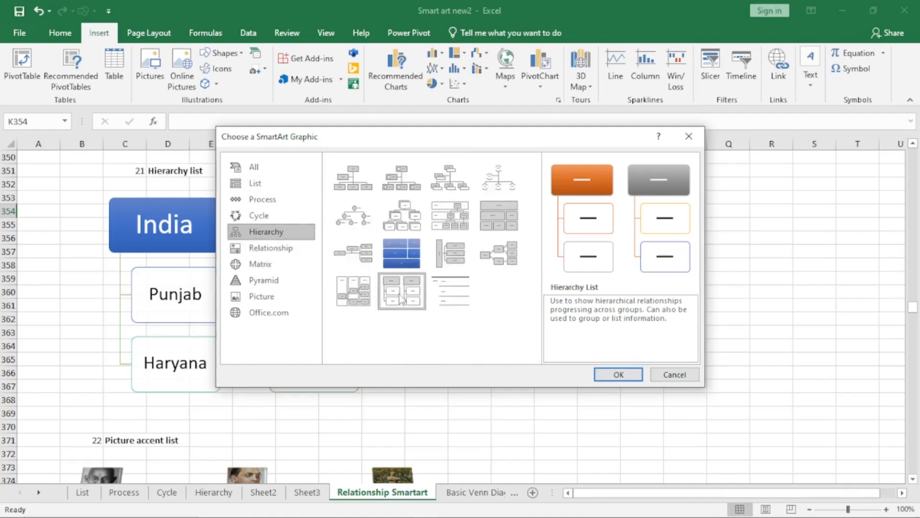
left_click(286, 252)
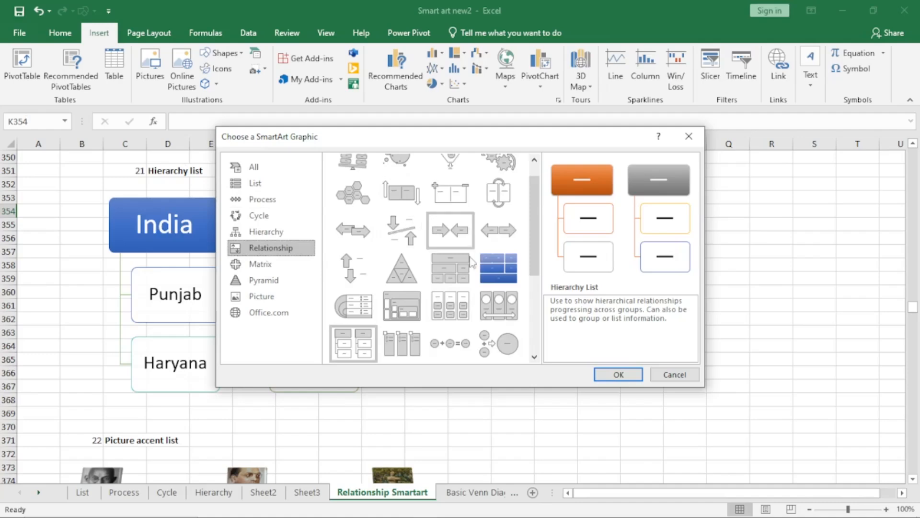
left_click(621, 375)
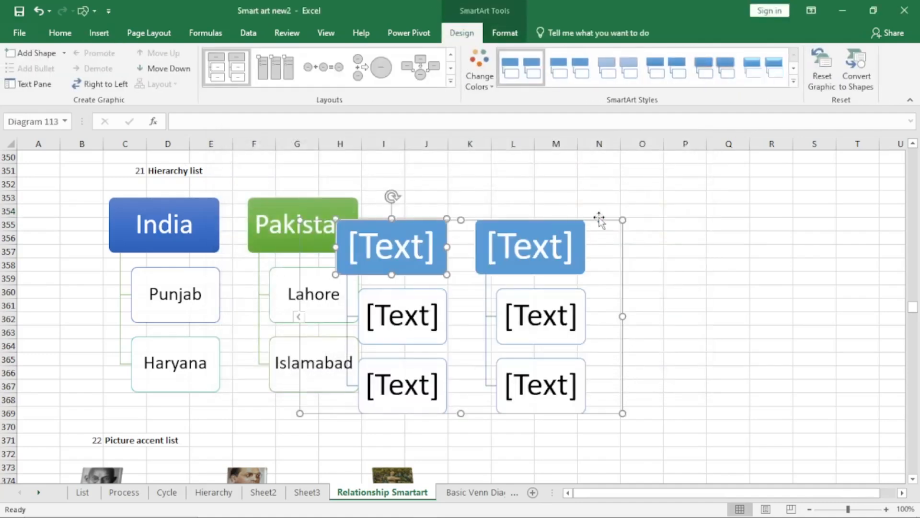
left_click_drag(598, 217, 733, 195)
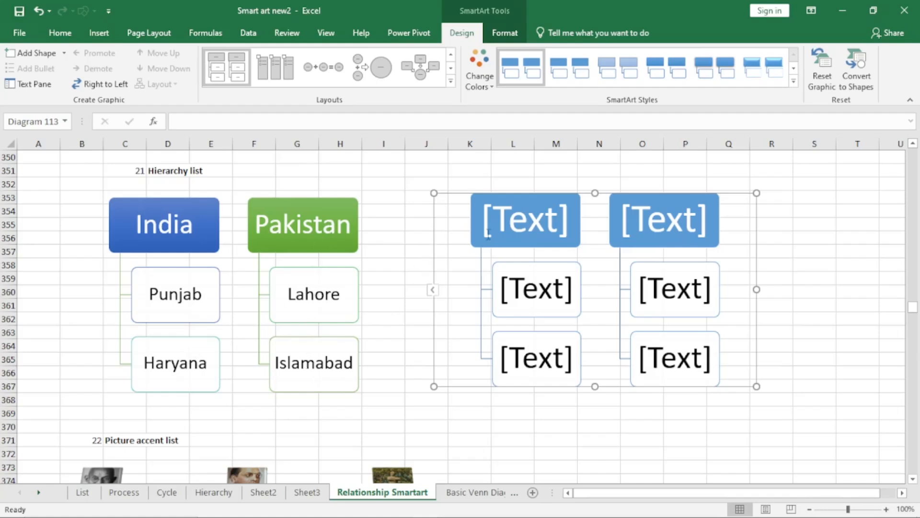
Fill the first branch of the new hierarchy list with heading 1 and sub-items 2 and 3.
left_click(432, 290)
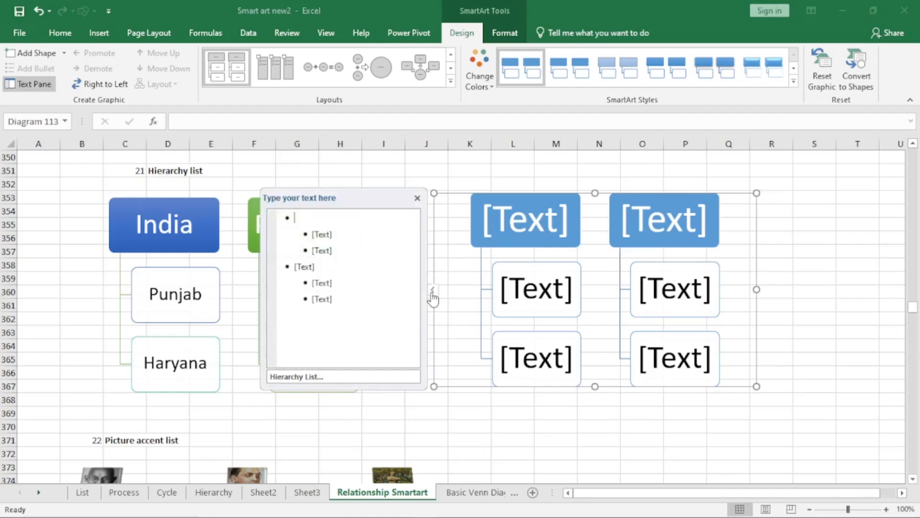
type("1")
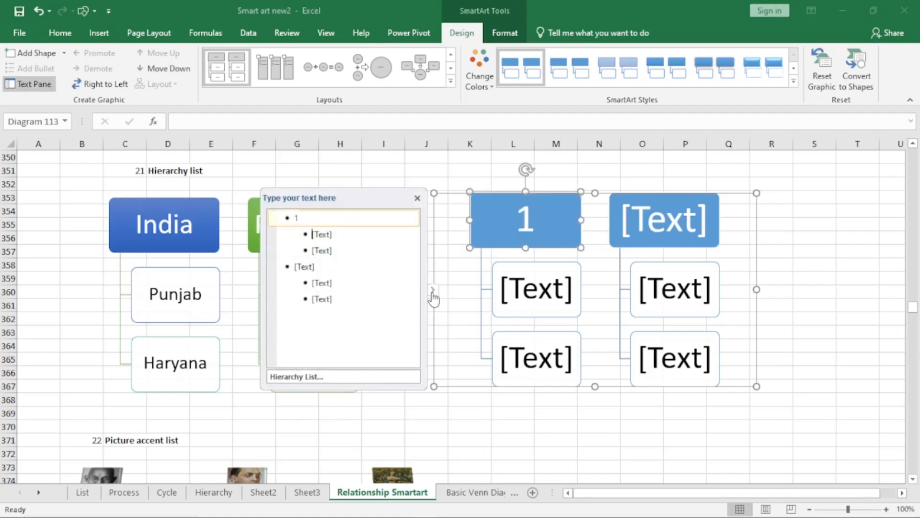
key("Down")
type("2")
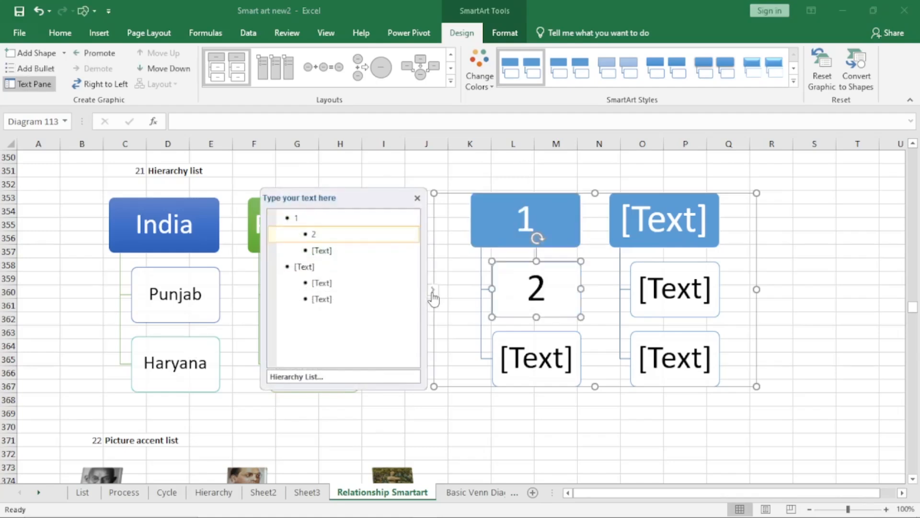
key("Down")
type("3")
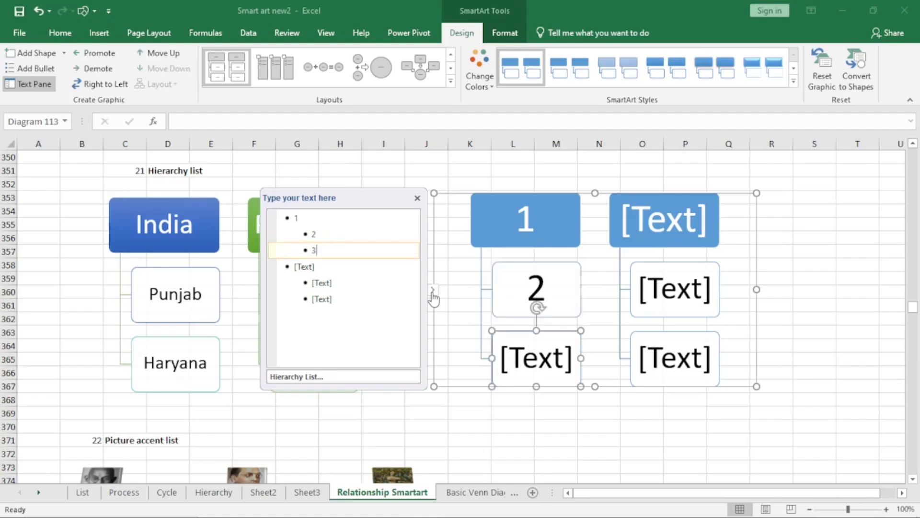
Fill the second branch of the hierarchy list with heading 4 and sub-items 5 and 6.
key("Down")
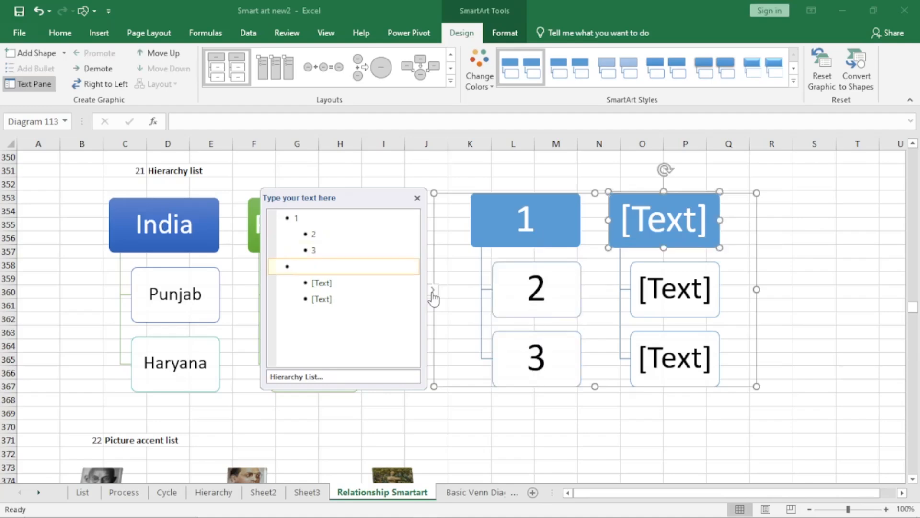
type("4")
key("Down")
type("5")
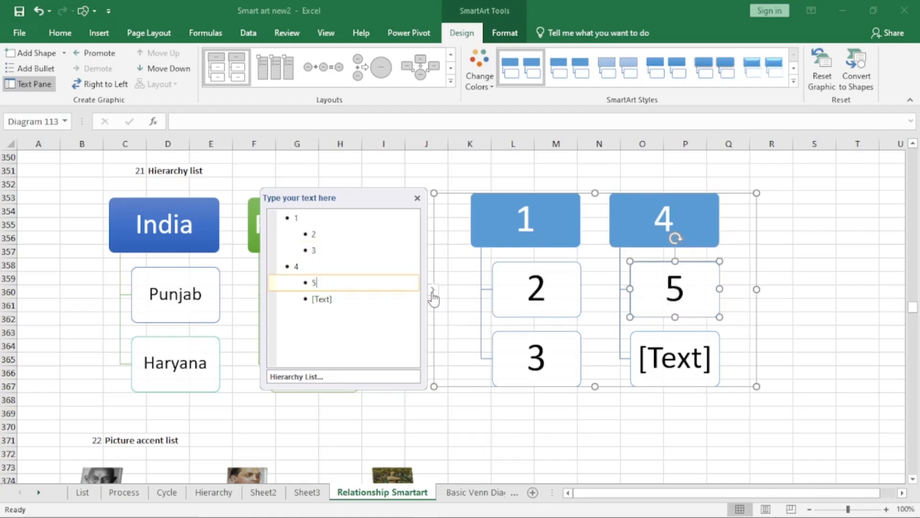
key("Down")
type("6")
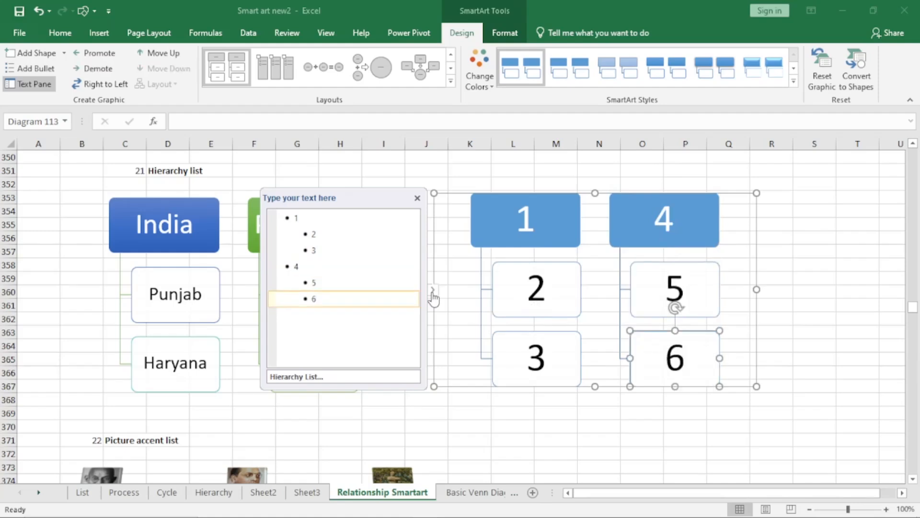
Add a blank sub-item under heading 4 and a third top-level heading 7, and close the text entry pane.
key("Return")
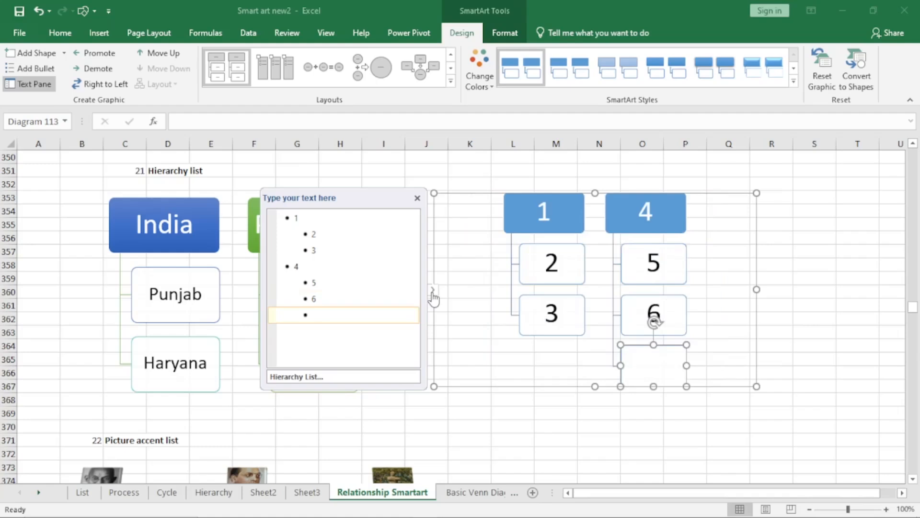
key("Return")
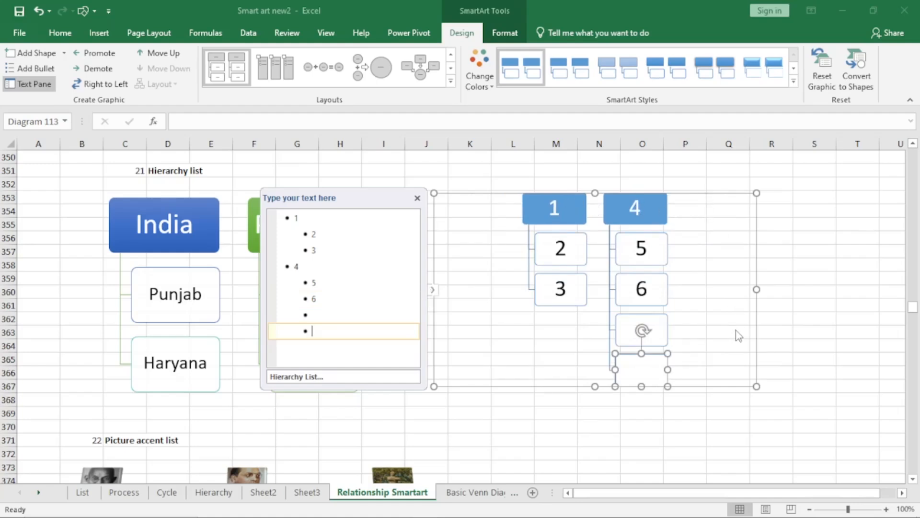
key("shift+Tab")
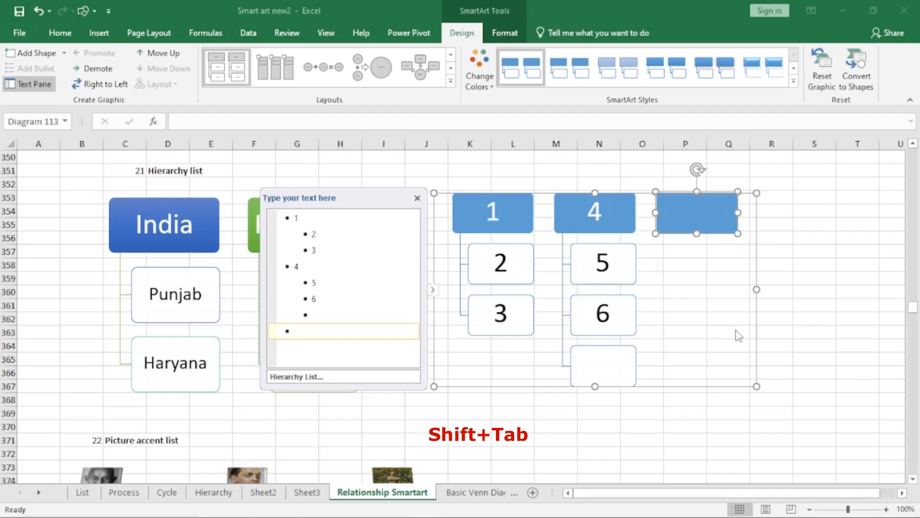
type("7")
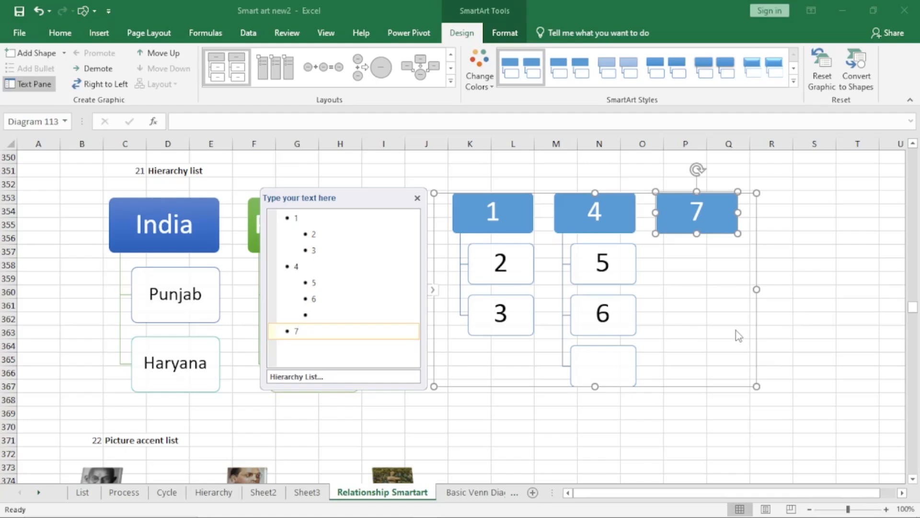
left_click(417, 198)
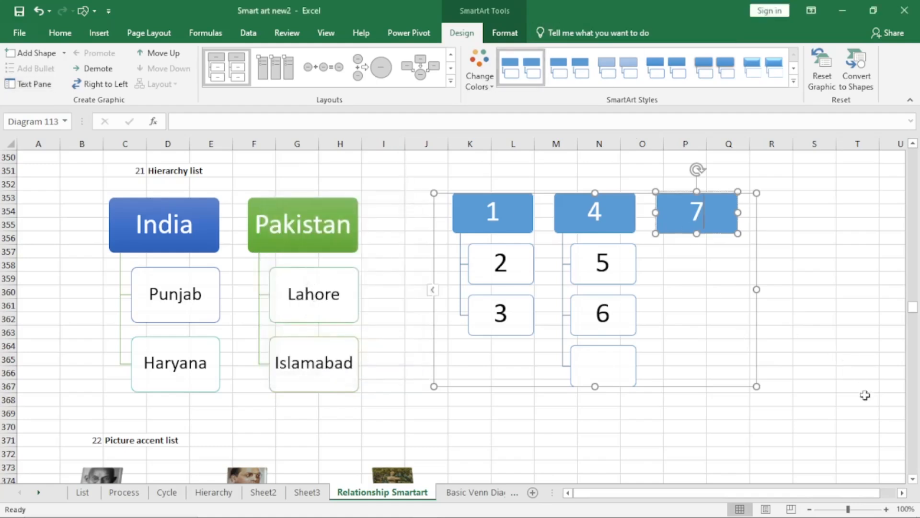
Examine the finished Picture accent list example further down the sheet.
left_click(913, 479)
left_click(914, 479)
left_click(913, 479)
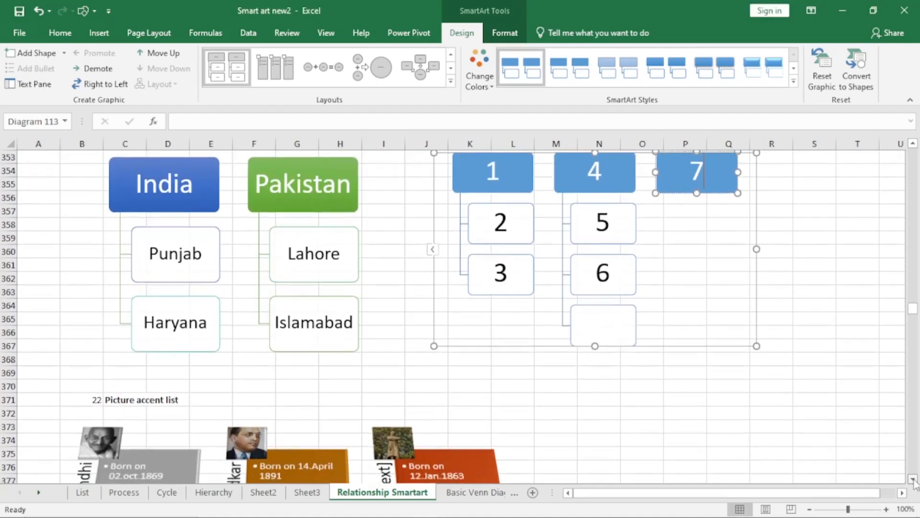
left_click(914, 479)
left_click(913, 479)
left_click(914, 480)
left_click(913, 479)
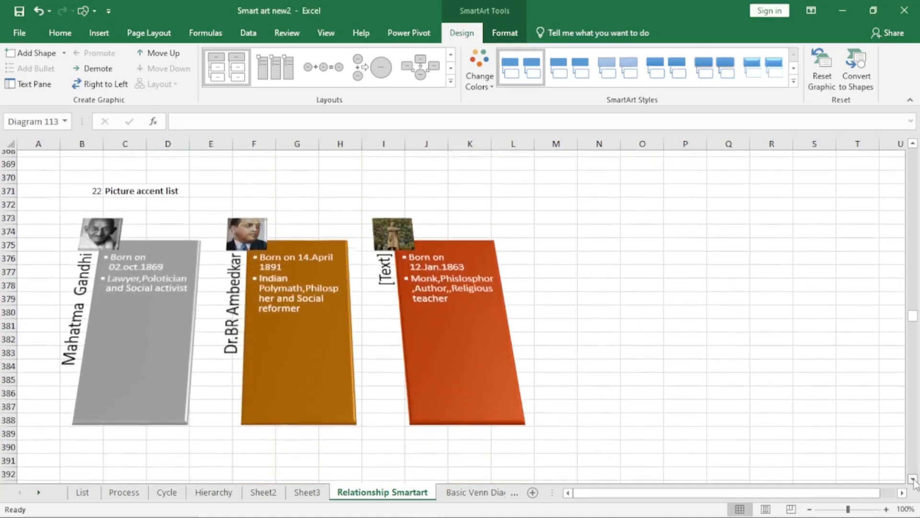
left_click(914, 480)
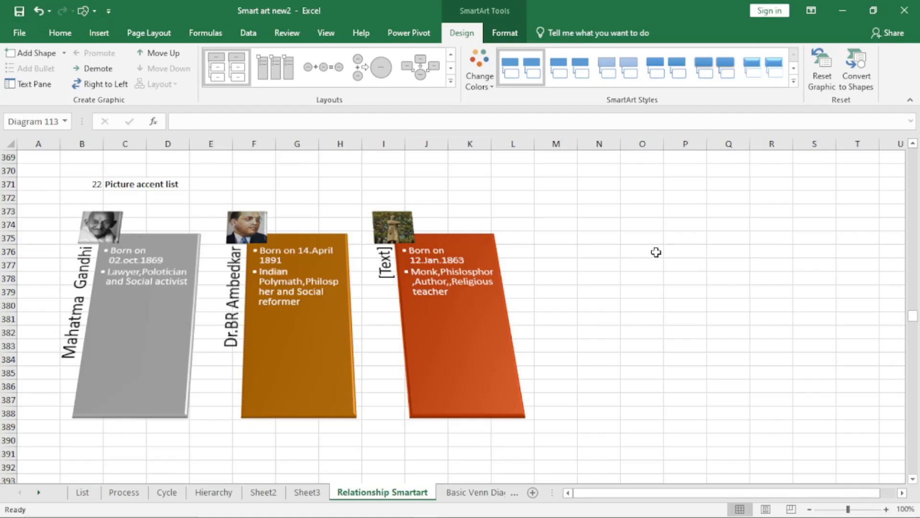
Insert a Picture Accent List SmartArt graphic from the Relationship category and place it beside the existing picture accent list example.
left_click(598, 238)
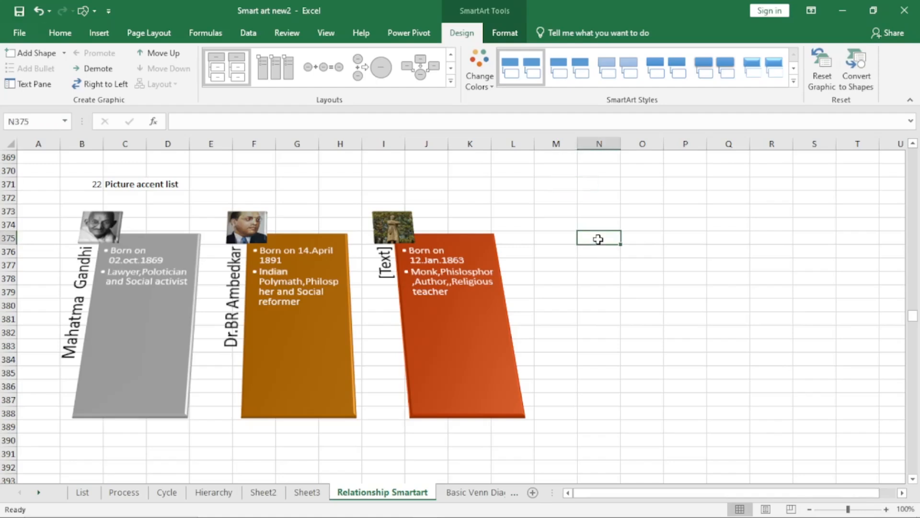
left_click(96, 39)
left_click(255, 55)
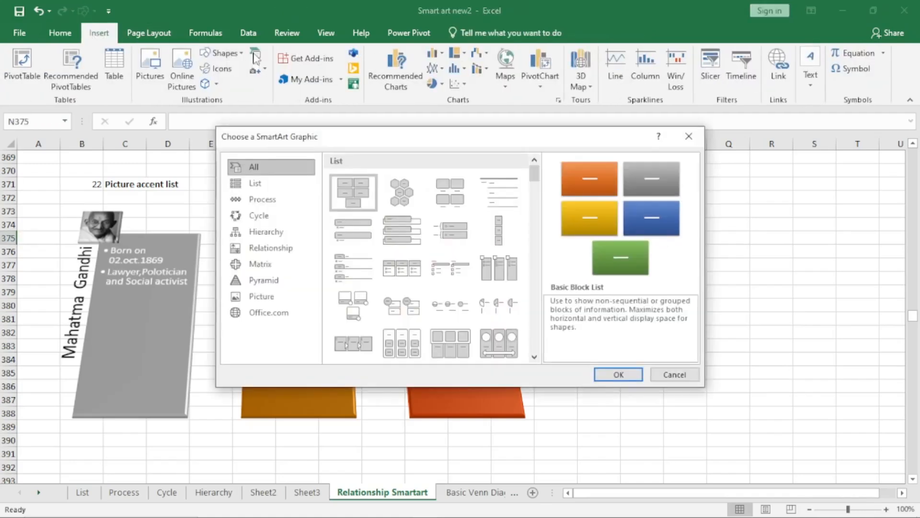
left_click(281, 248)
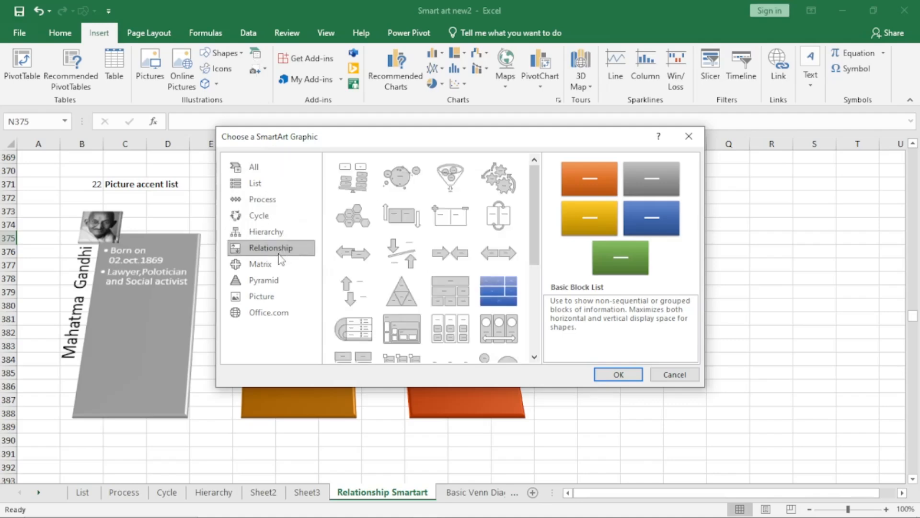
left_click(534, 357)
left_click(534, 357)
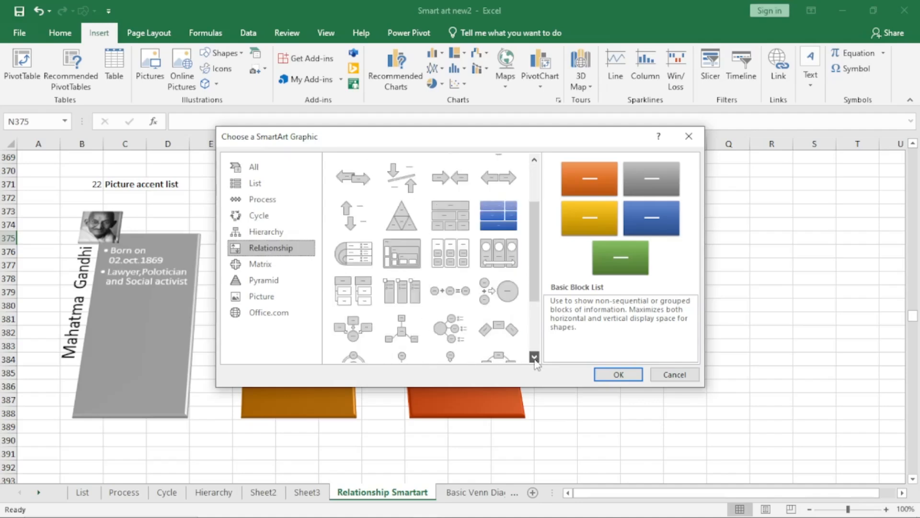
left_click(402, 291)
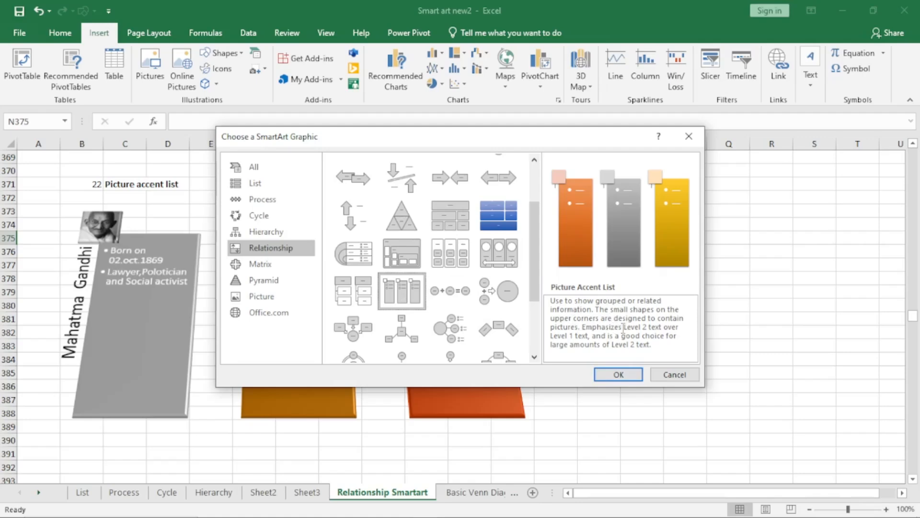
left_click(633, 375)
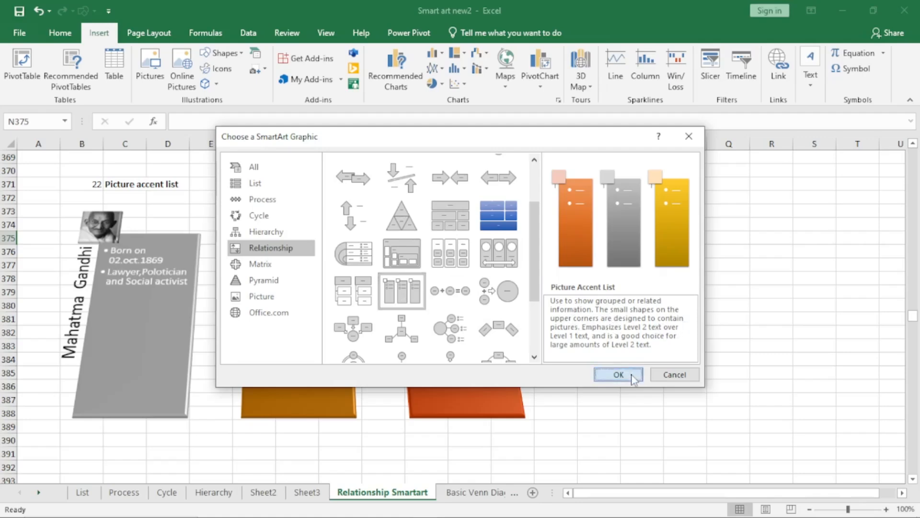
left_click_drag(592, 220, 810, 194)
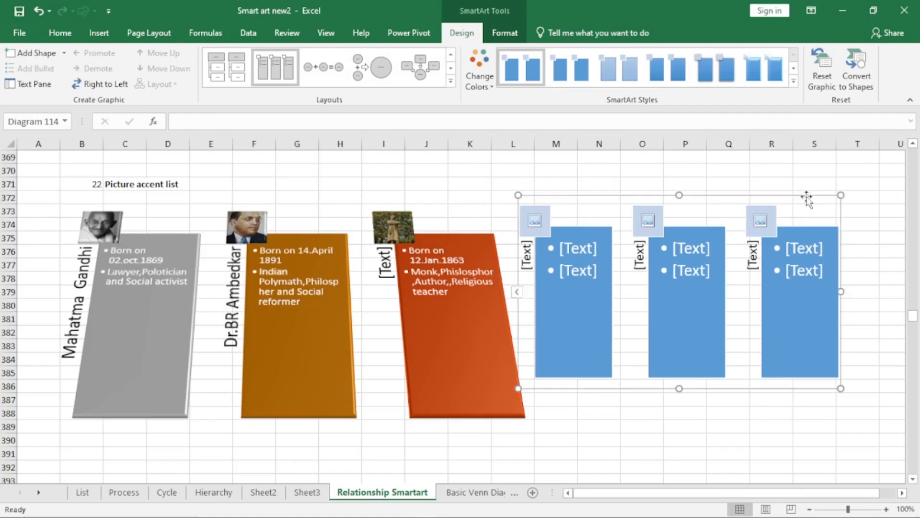
Fill the first column of the new picture accent list with heading 1 and sub-items 2, 3 and 4.
left_click(517, 291)
type("1")
key("Down")
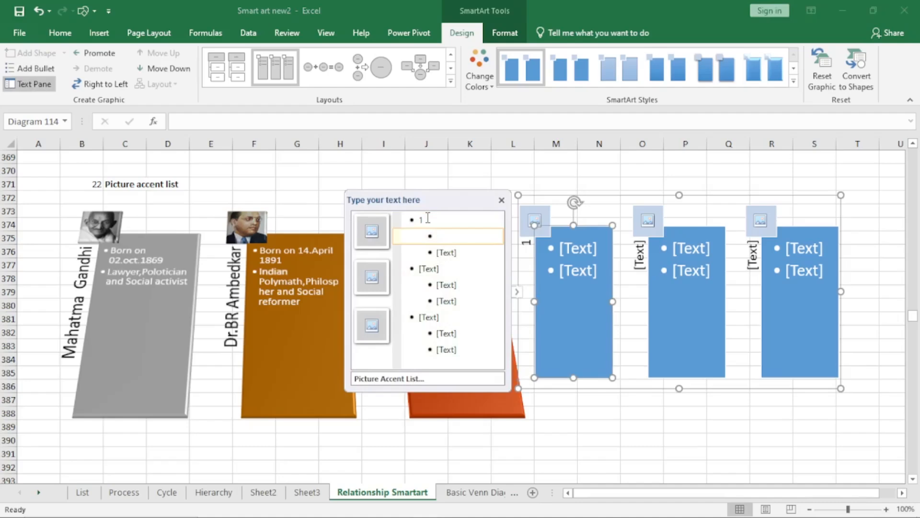
type("2")
key("Down")
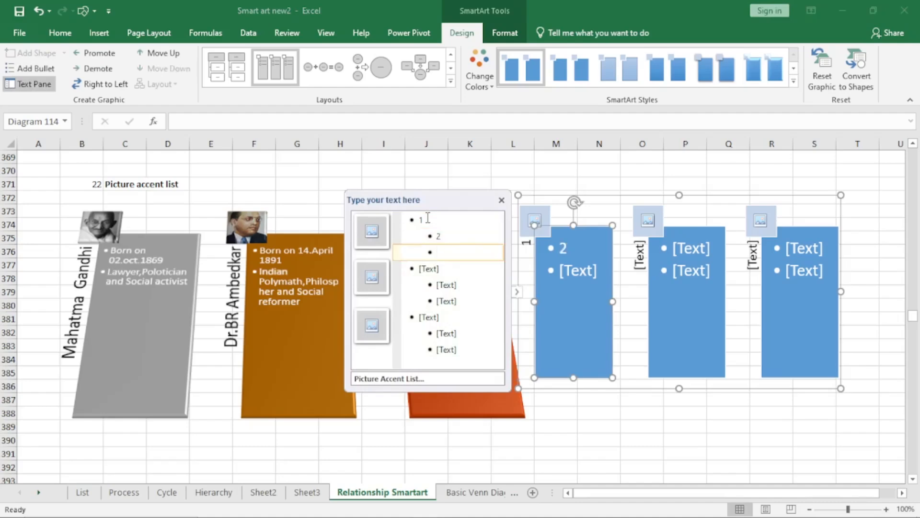
type("3")
key("Return")
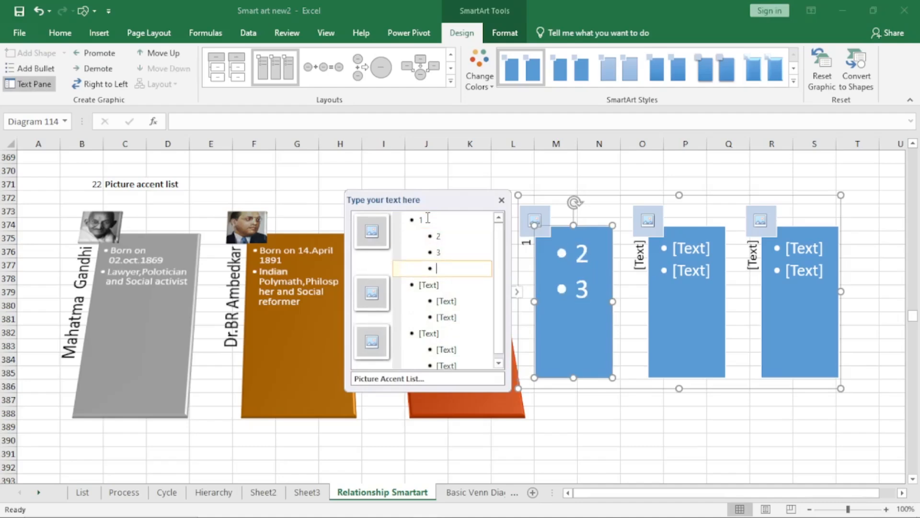
type("4")
key("Down")
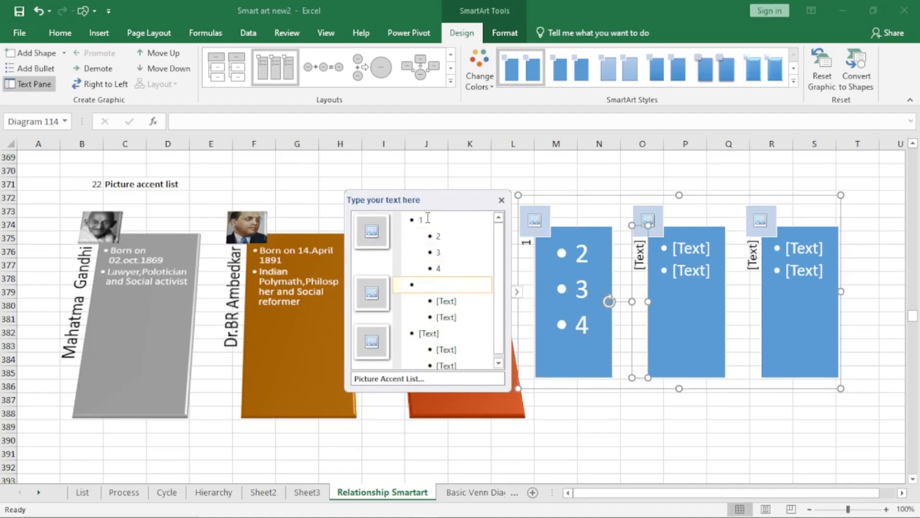
Fill the second column of the picture accent list with heading dfdf and sub-items ffg and jj.
type("dfdf")
key("Down")
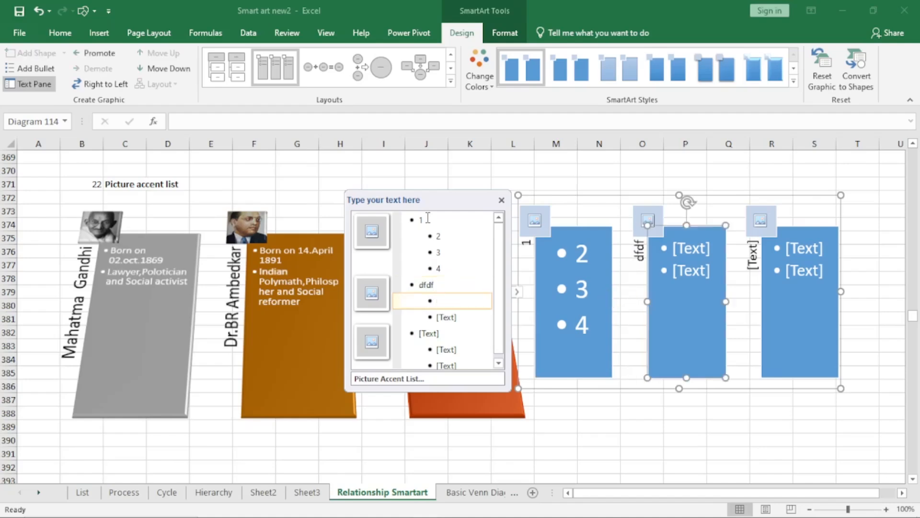
type("ffg")
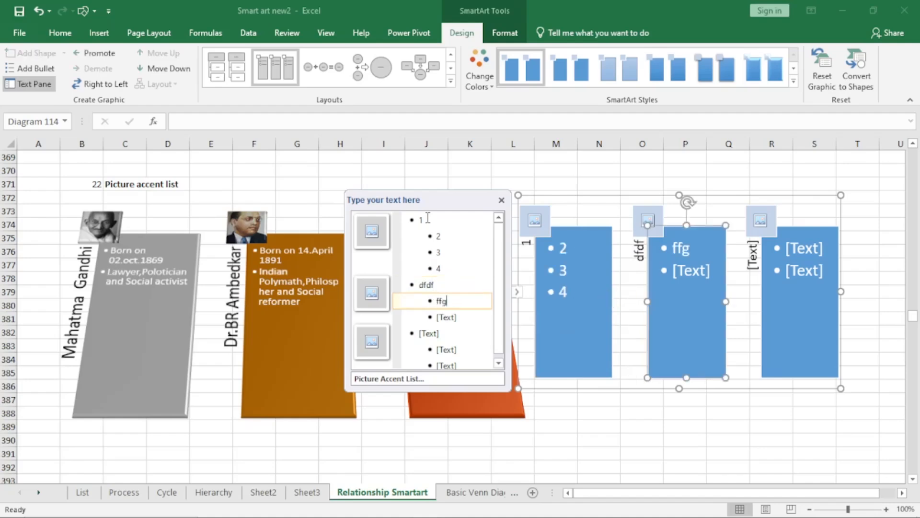
key("Down")
type("j")
Add a blank fourth top-level heading after the third column's placeholder sub-items in the picture accent list.
key("Down")
key("Down")
key("Down")
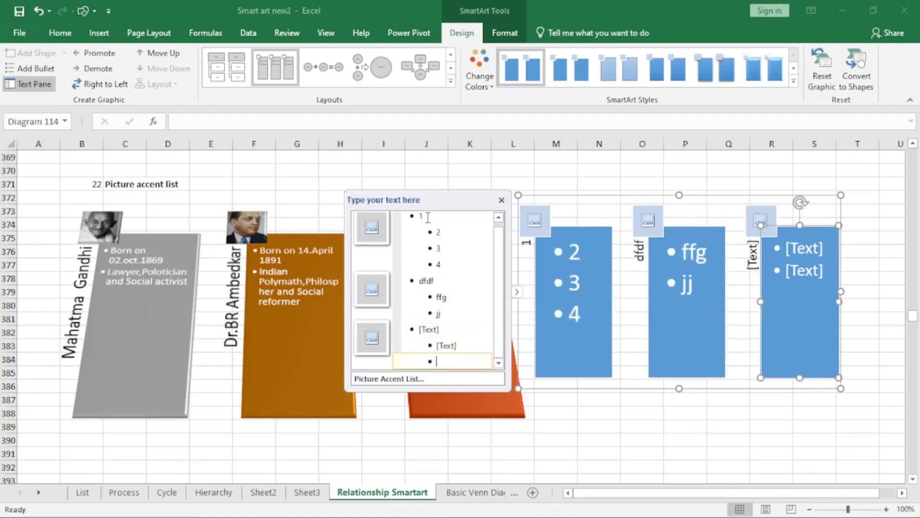
key("Return")
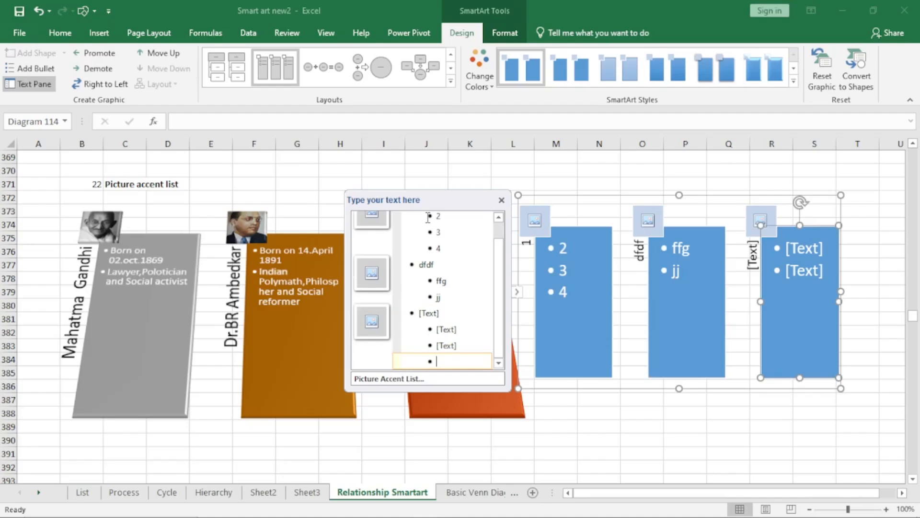
key("shift+Tab")
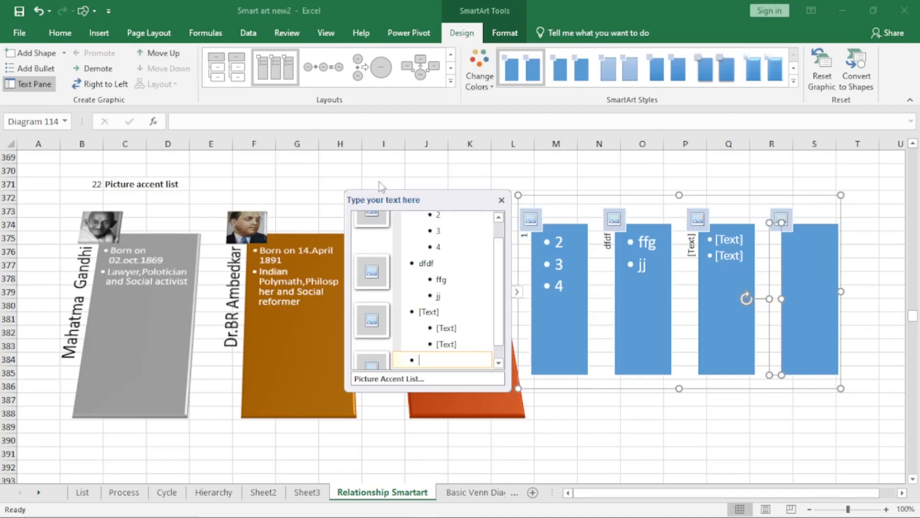
View the picture source options for the second and third columns' image placeholders, closing them without inserting anything.
left_click(377, 279)
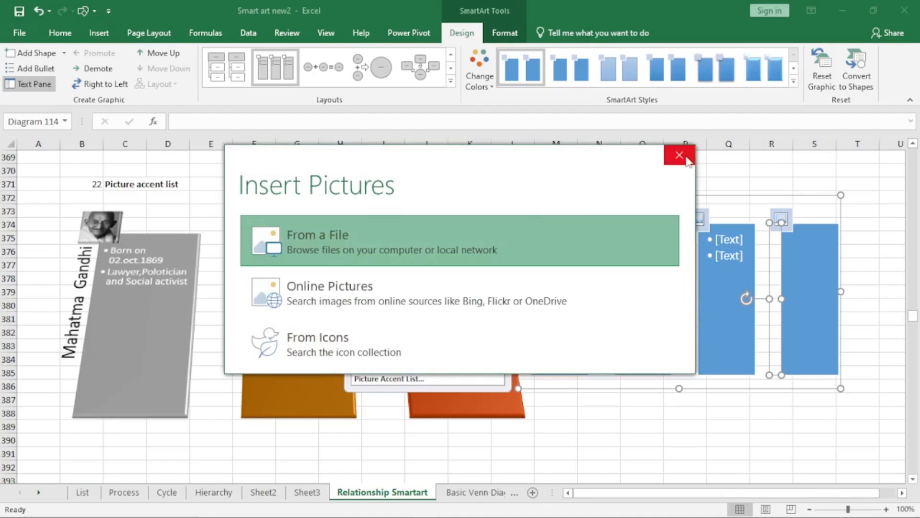
left_click(678, 155)
left_click(698, 220)
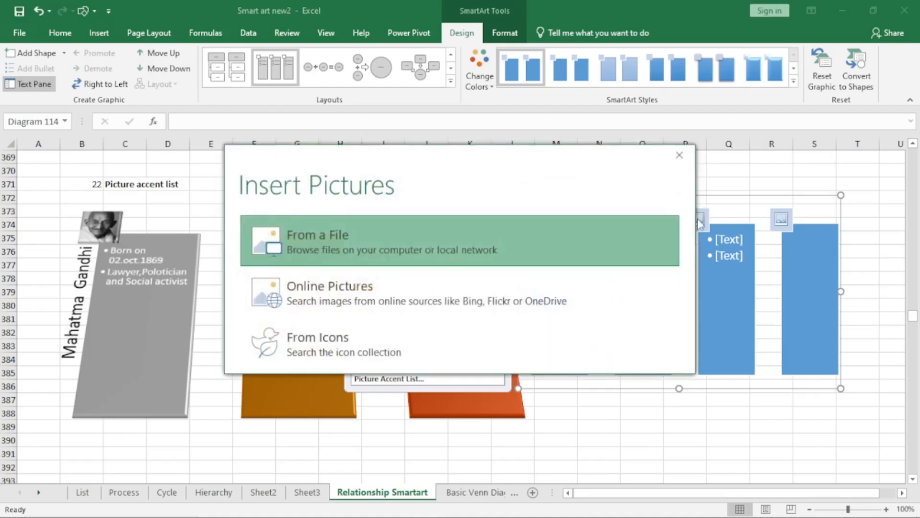
left_click(680, 156)
Deselect the picture accent list and examine the finished Equation example further down the sheet.
scroll(680, 344, "down", 3)
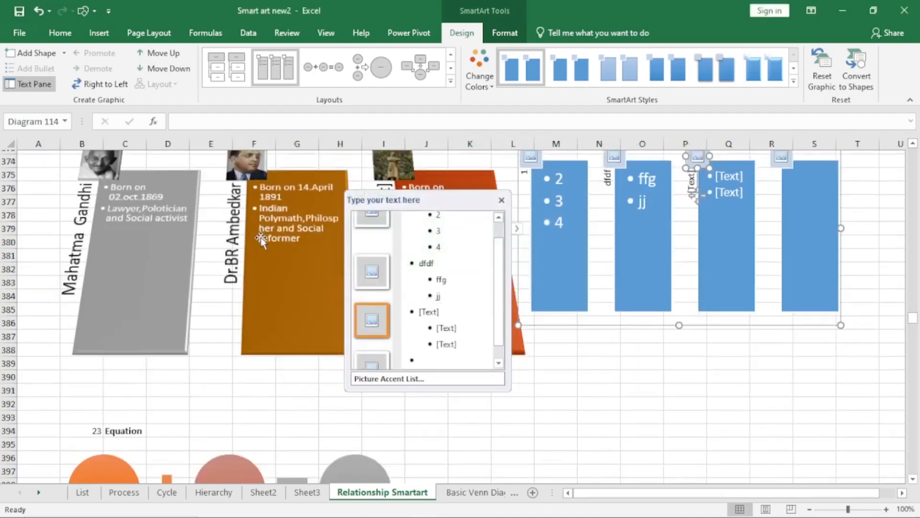
left_click(815, 413)
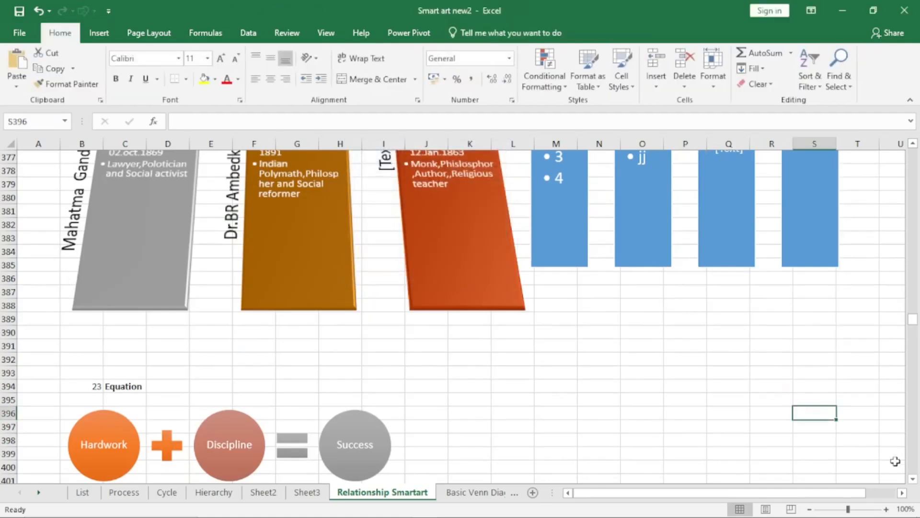
left_click(912, 479)
left_click(913, 479)
left_click(913, 480)
left_click(913, 479)
left_click(913, 479)
left_click(914, 480)
left_click(913, 479)
left_click(913, 479)
left_click(913, 479)
left_click(913, 480)
left_click(913, 479)
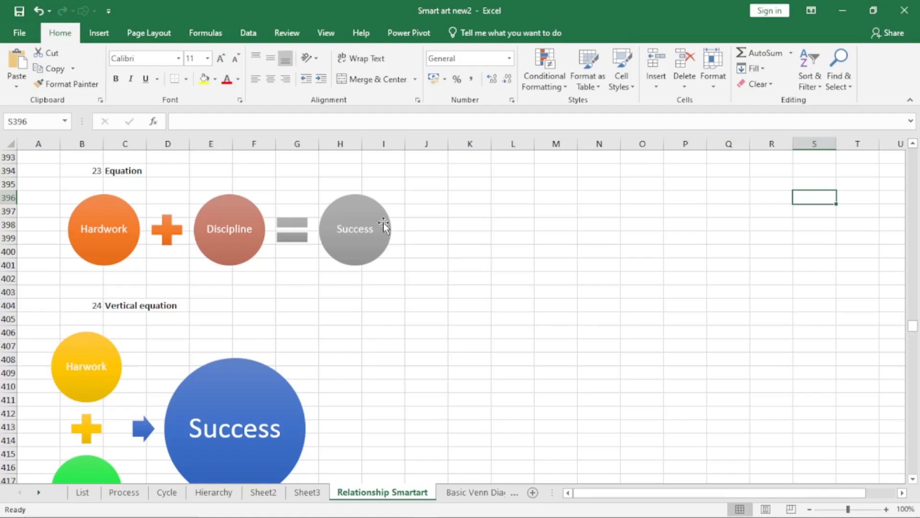
Insert an Equation SmartArt graphic at cell L397, viewing the layout under both the Relationship and Process categories.
left_click(509, 205)
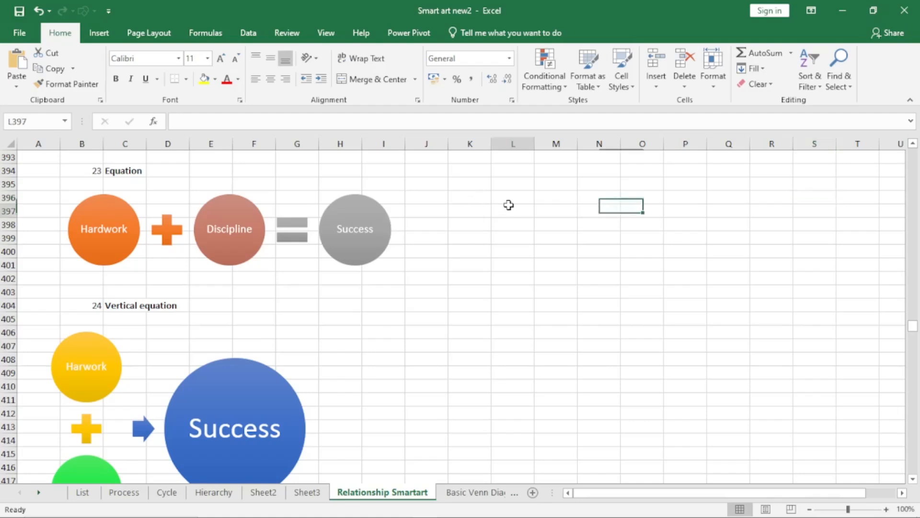
left_click(99, 33)
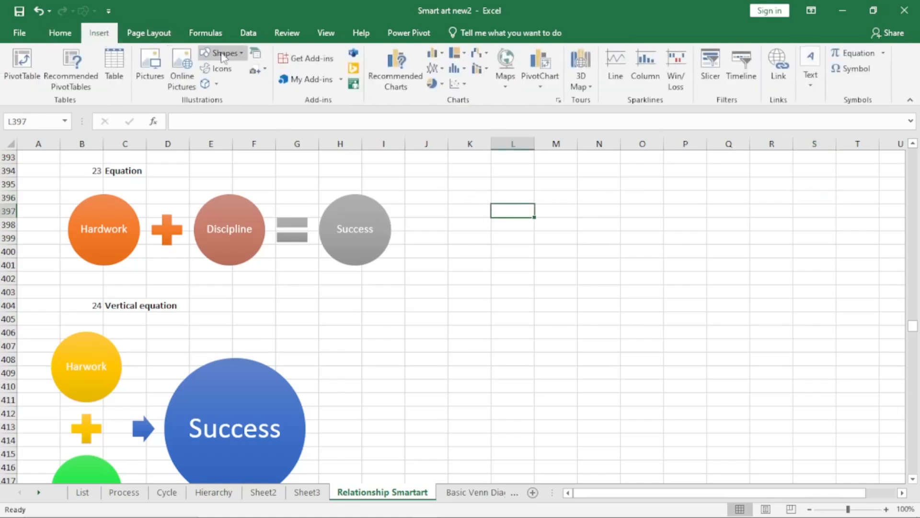
left_click(254, 58)
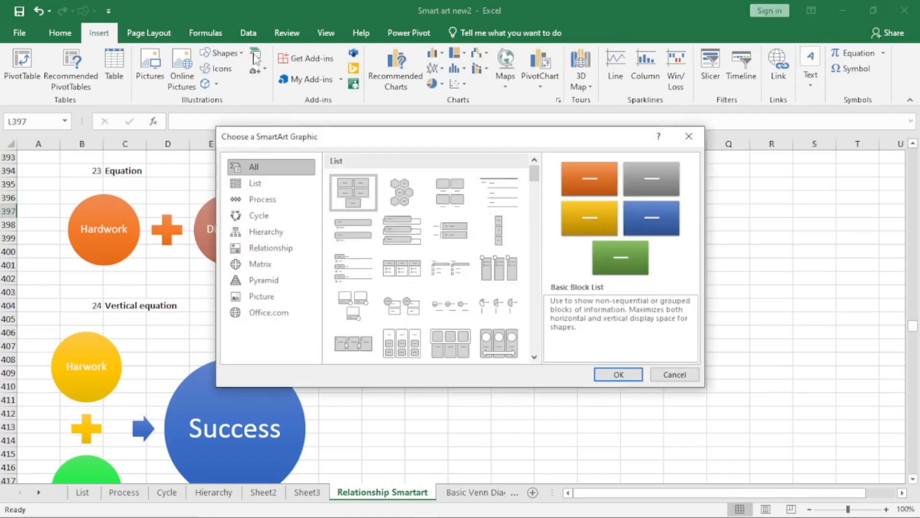
left_click(287, 248)
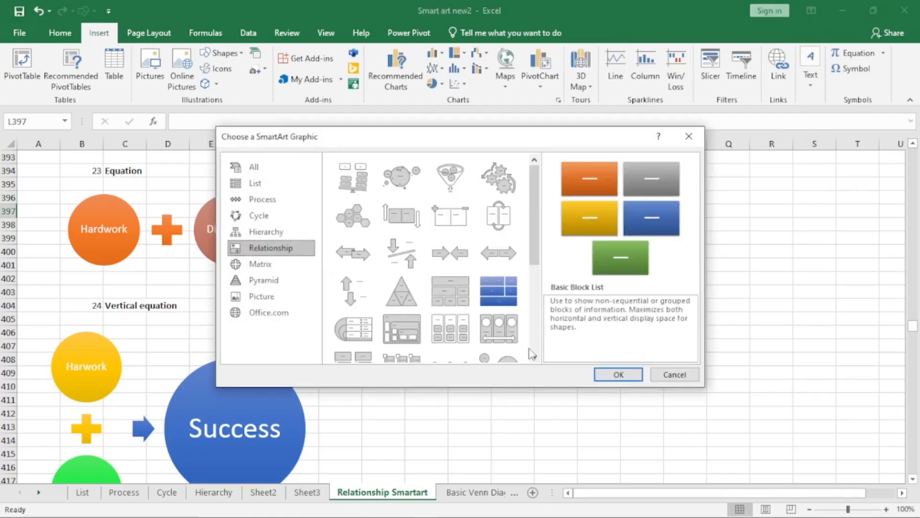
left_click_drag(536, 255, 536, 305)
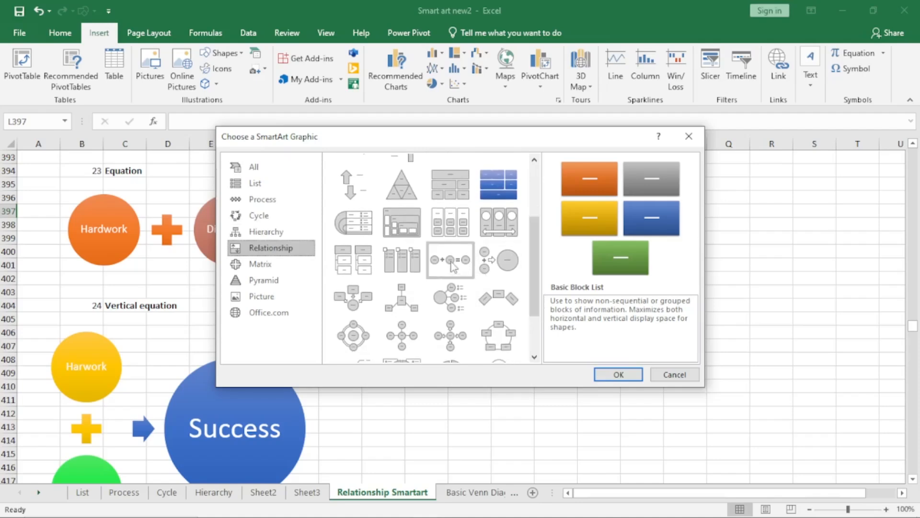
left_click(453, 266)
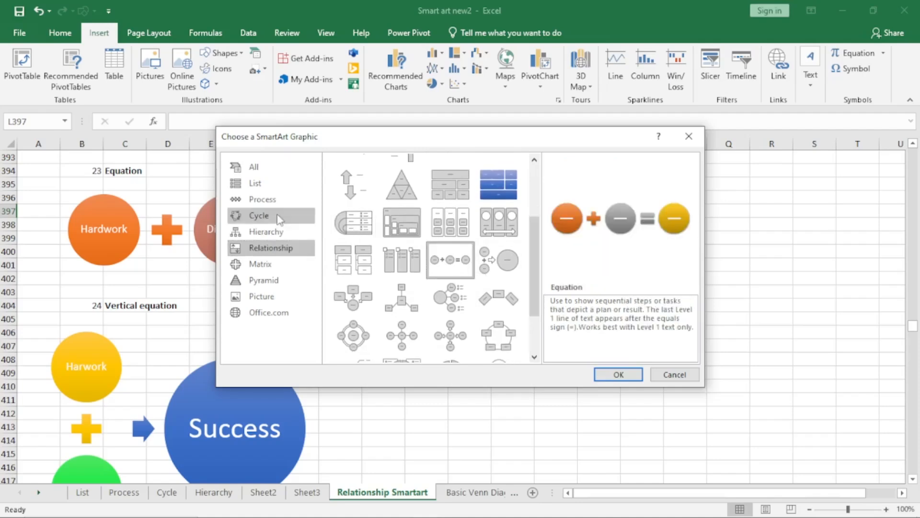
left_click(263, 199)
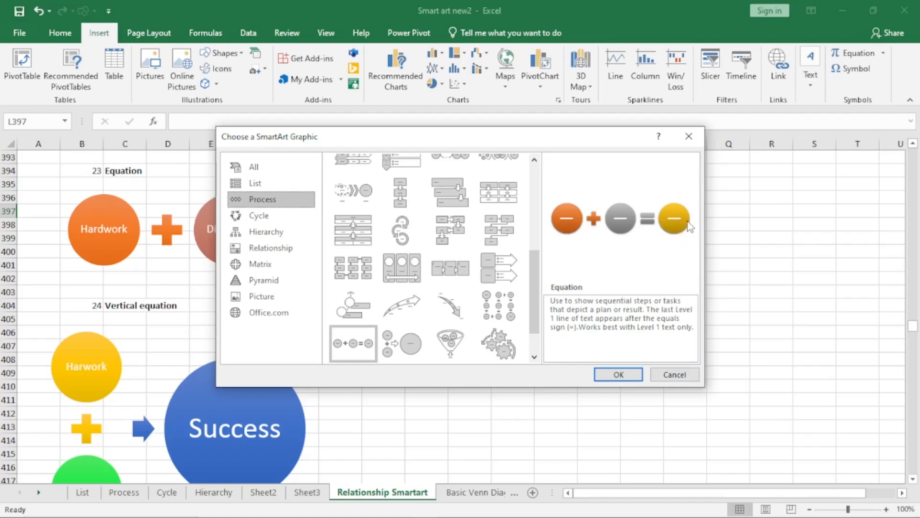
left_click(617, 374)
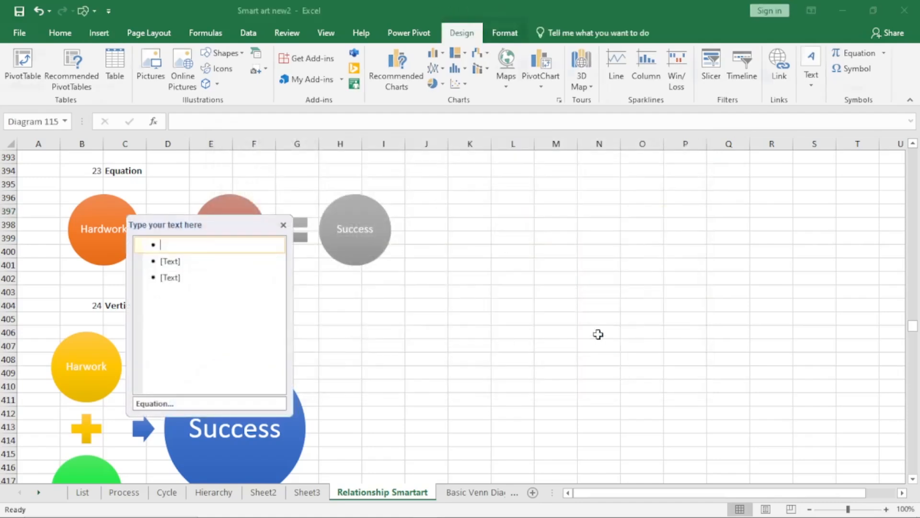
Place the new equation graphic beside the finished Equation example and close its text entry pane.
left_click_drag(243, 229, 213, 237)
left_click_drag(514, 223, 677, 199)
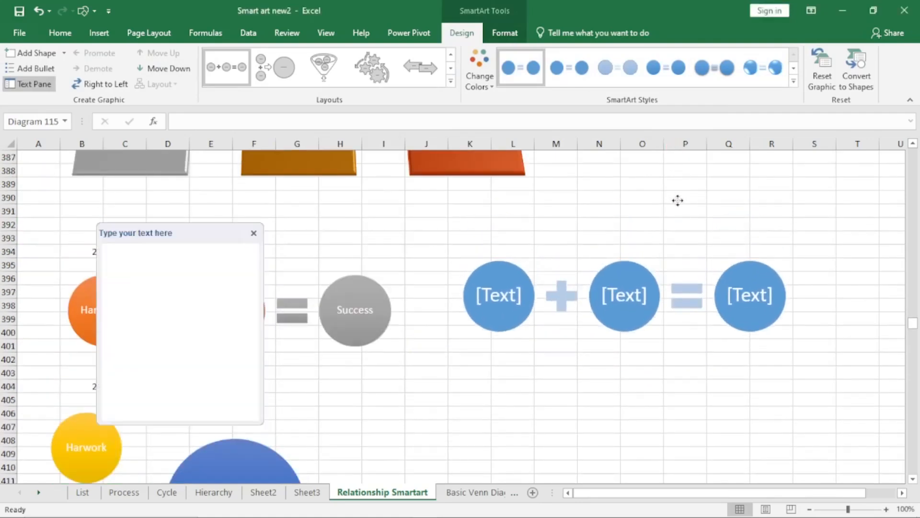
left_click(253, 237)
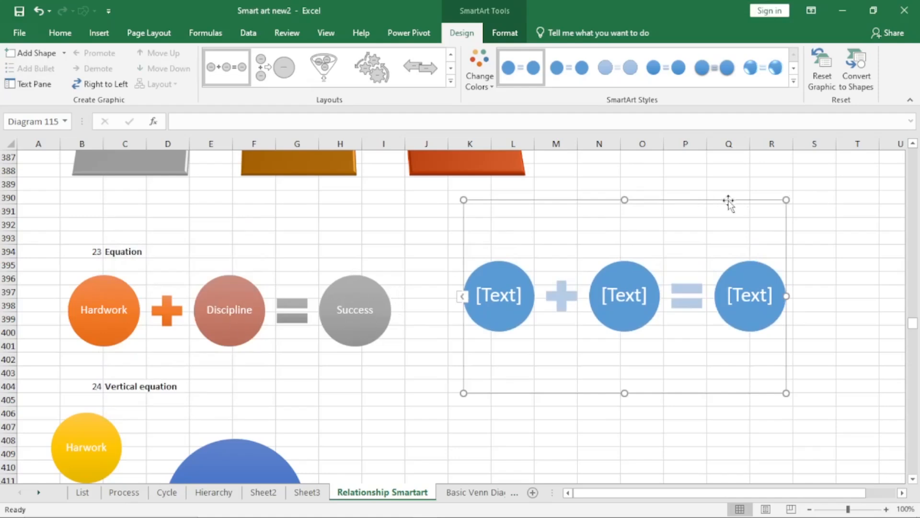
left_click_drag(730, 201, 791, 198)
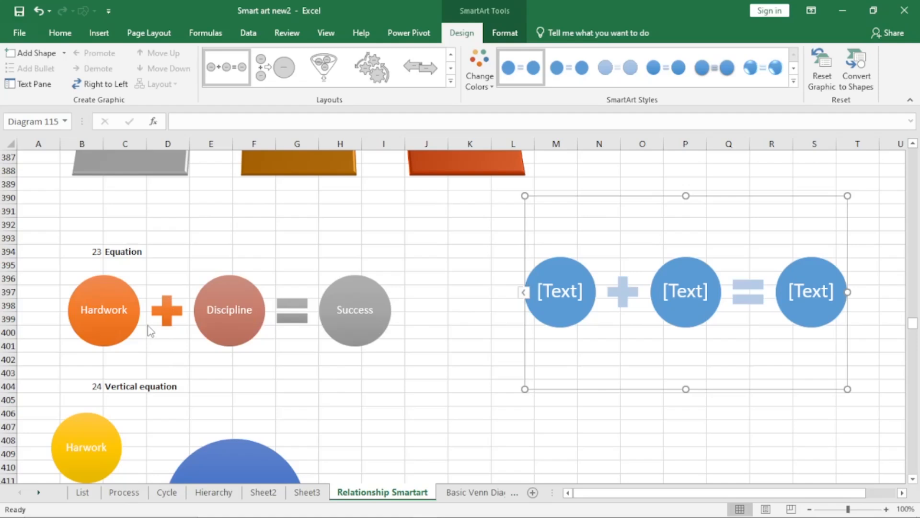
Fill the three circles of the new equation graphic with 1, 2 and 3 using the text entry pane.
left_click(524, 293)
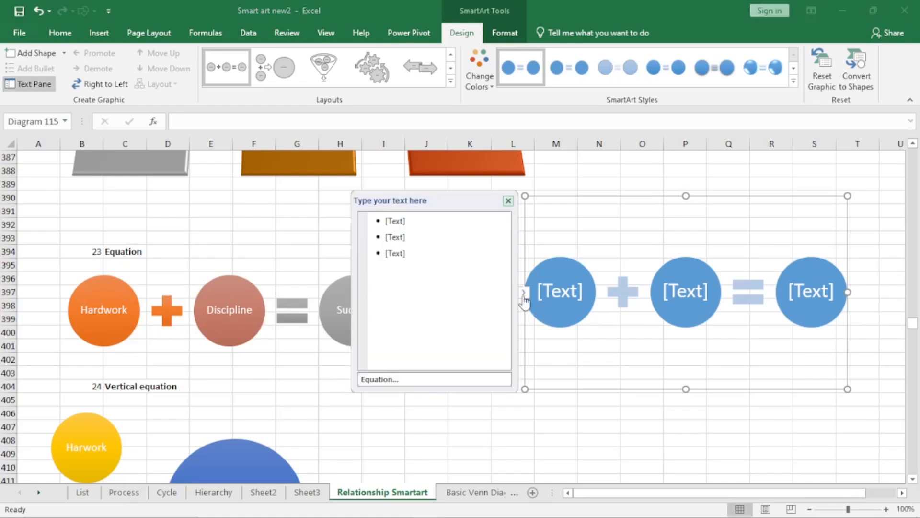
left_click(405, 225)
type("1")
key("Return")
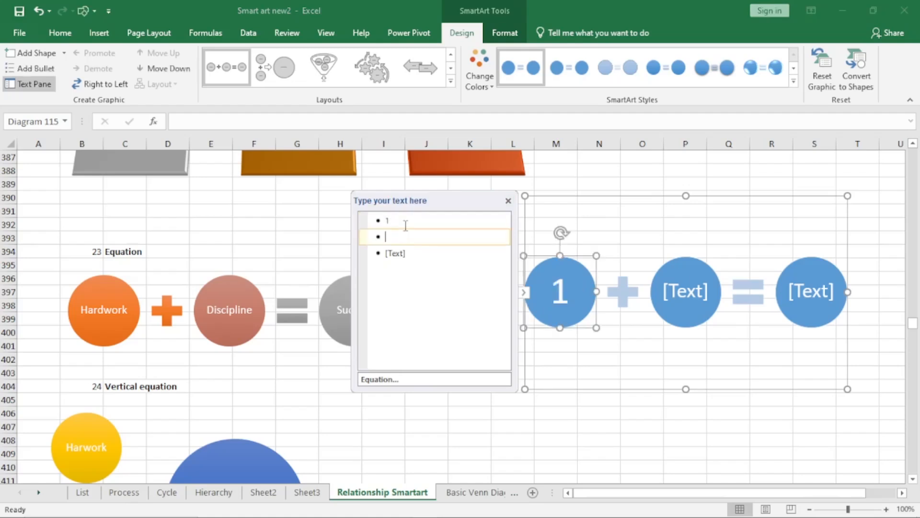
type("2")
key("Down")
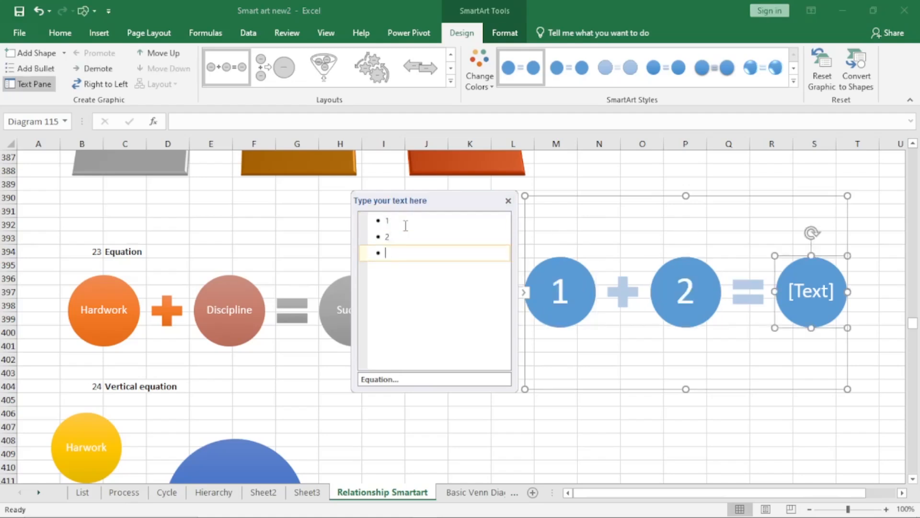
type("3")
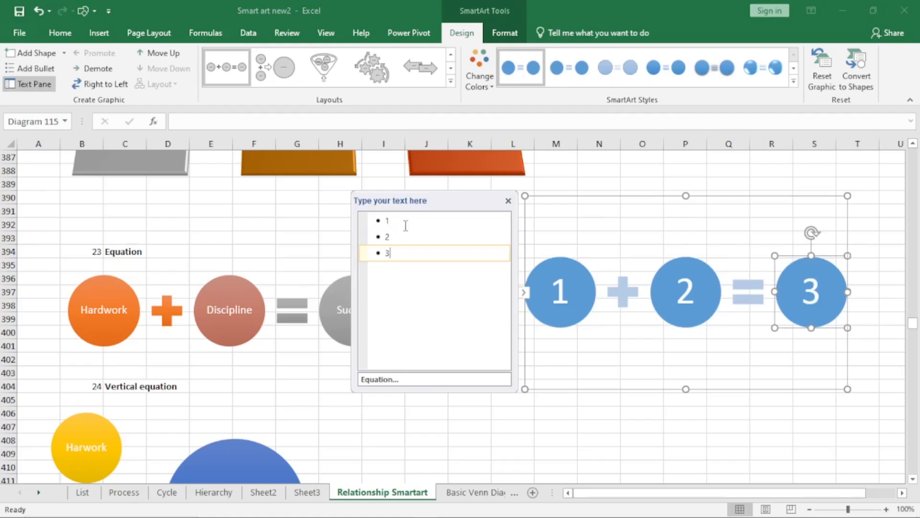
Add a fourth term 6 and four blank terms to the equation graphic, and close the text entry pane.
key("Return")
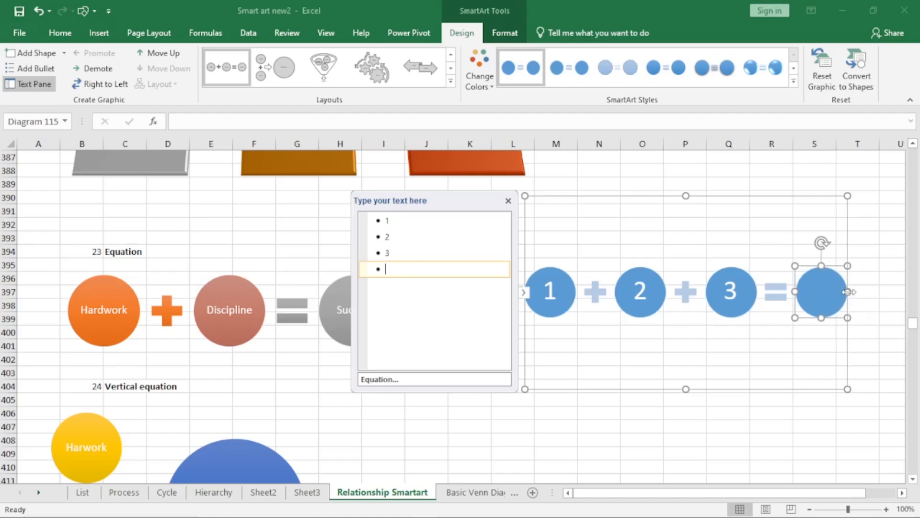
key("Return")
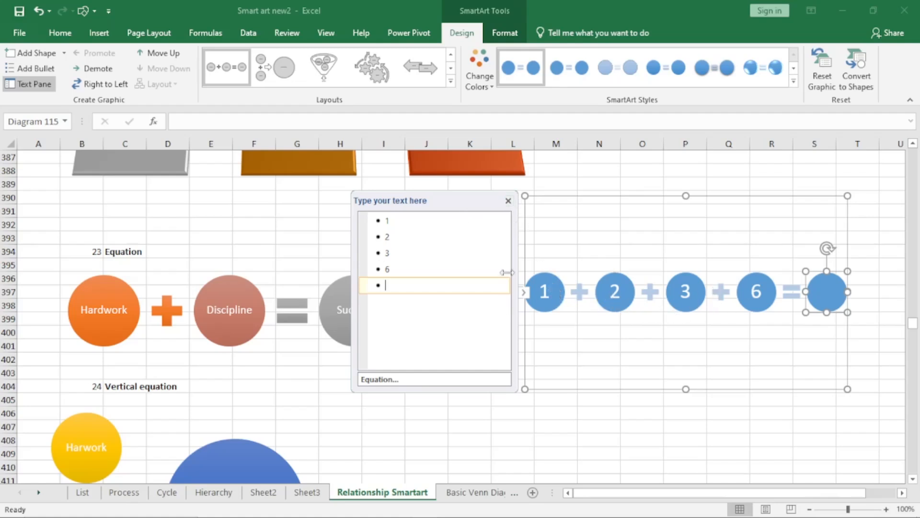
key("Return")
key("Return")
key("Return")
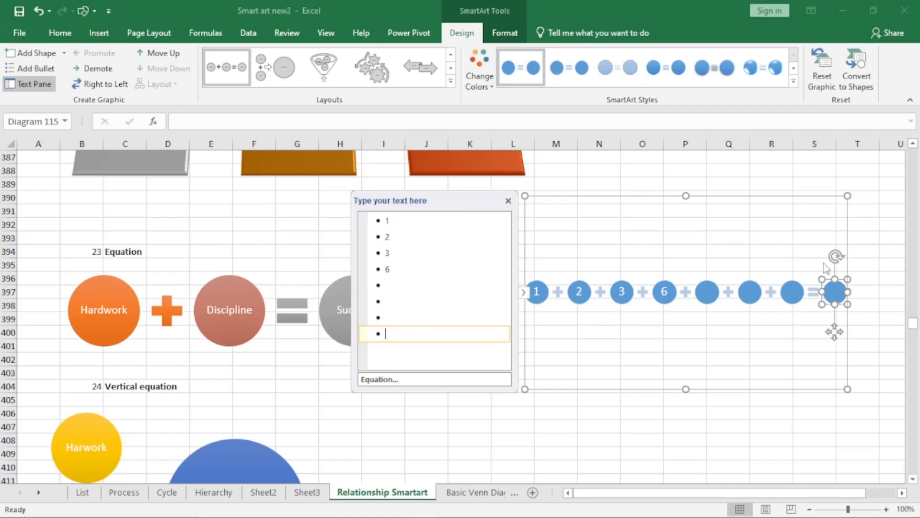
left_click(509, 201)
Examine the finished Vertical equation example further down the sheet.
scroll(580, 353, "down", 3)
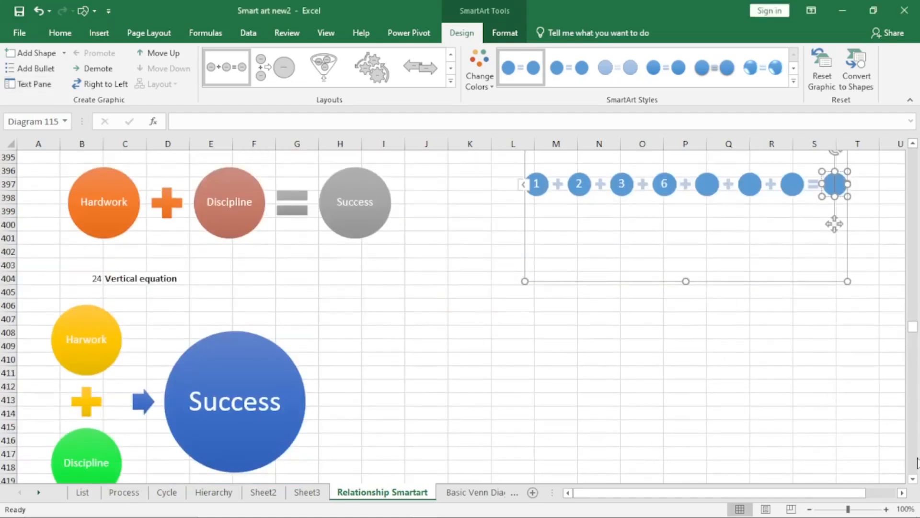
left_click(913, 478)
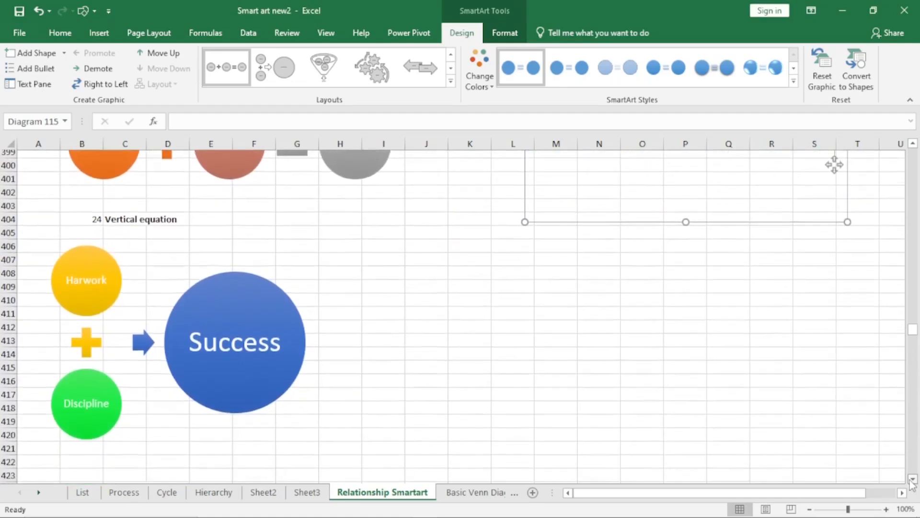
left_click(912, 480)
left_click(912, 480)
left_click(912, 480)
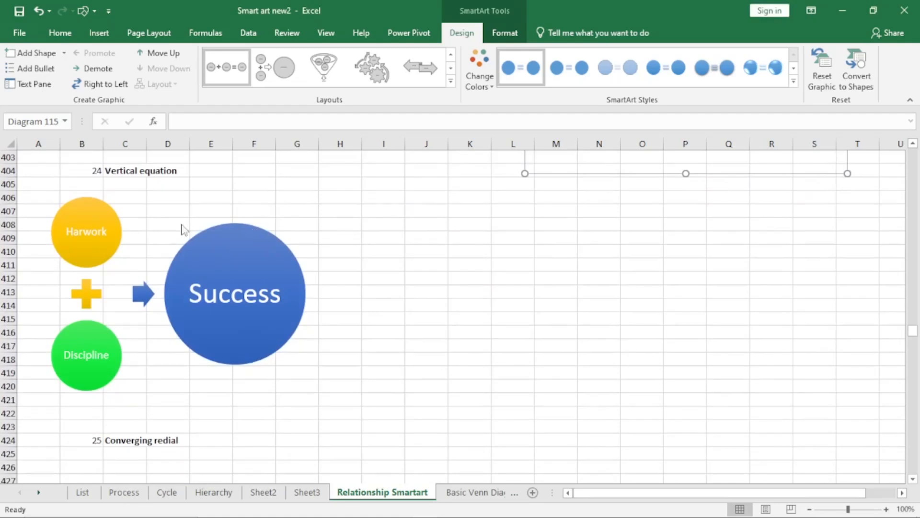
Insert a Vertical Equation relationship SmartArt graphic and place it beside the finished Vertical equation example.
left_click(465, 216)
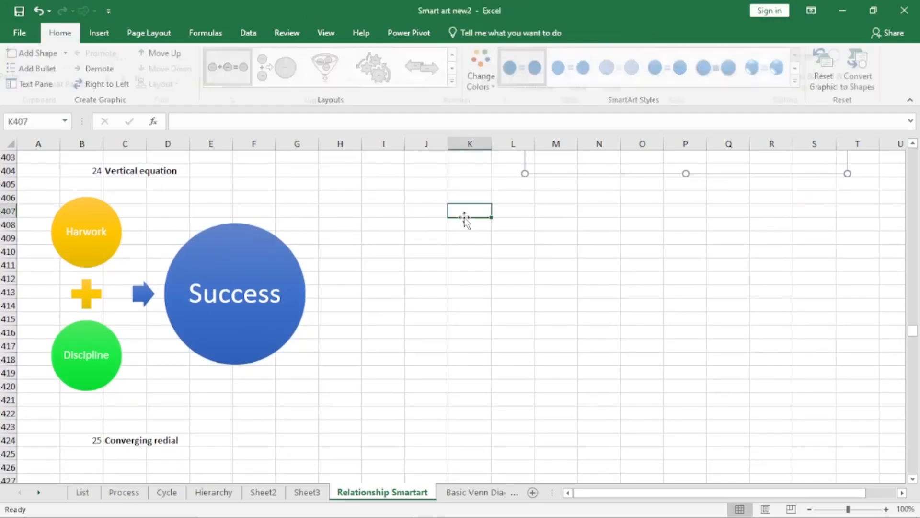
left_click(97, 34)
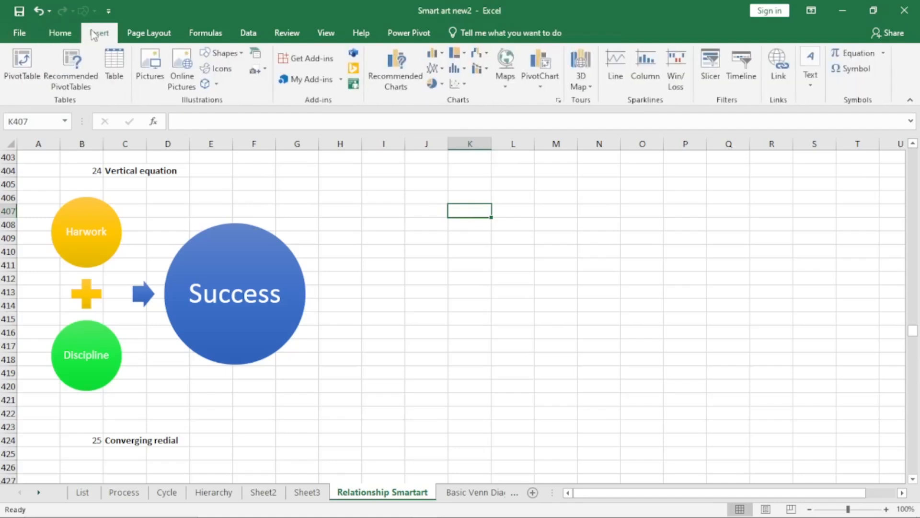
left_click(257, 58)
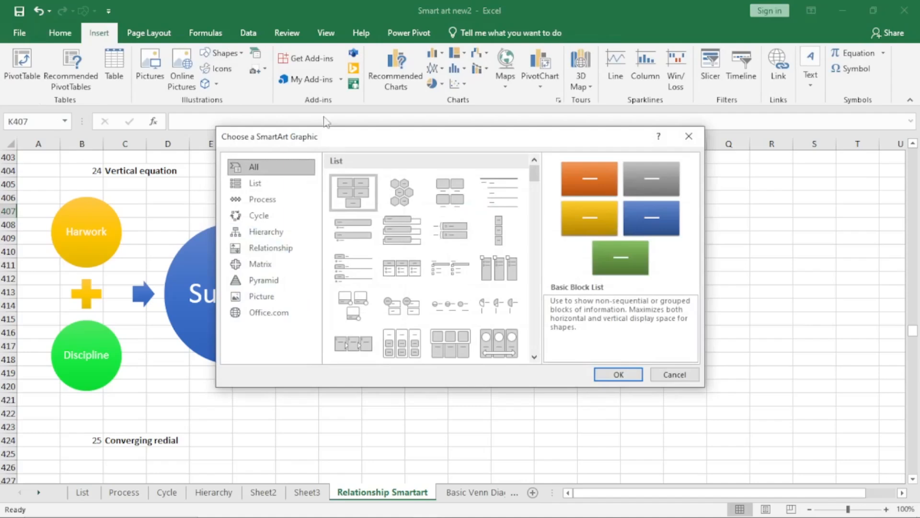
left_click(281, 248)
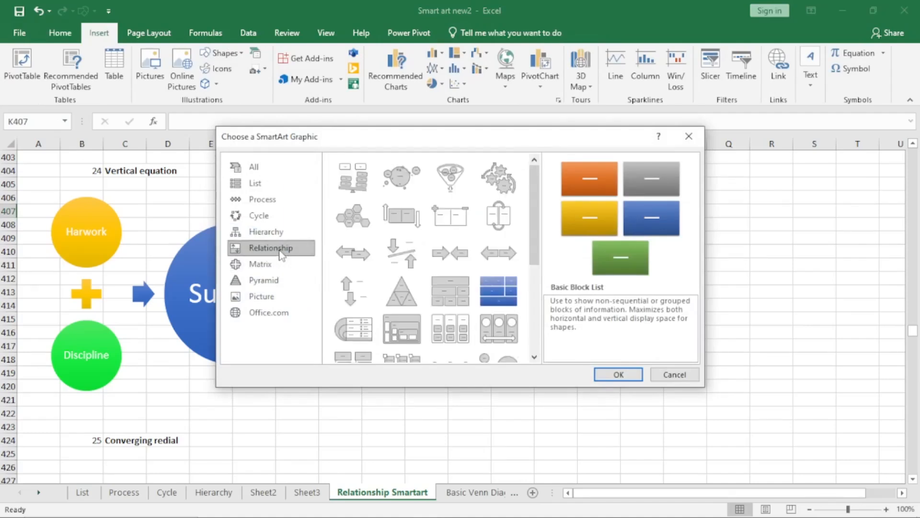
left_click(535, 357)
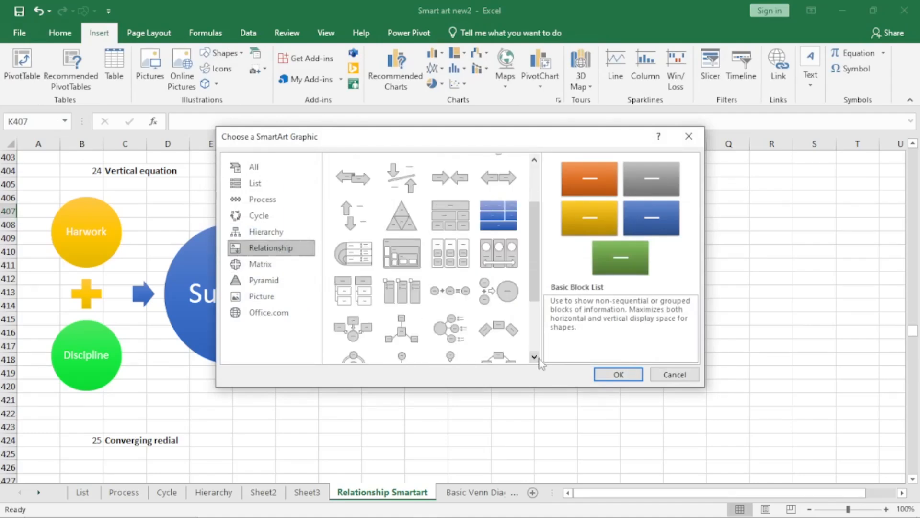
left_click(489, 300)
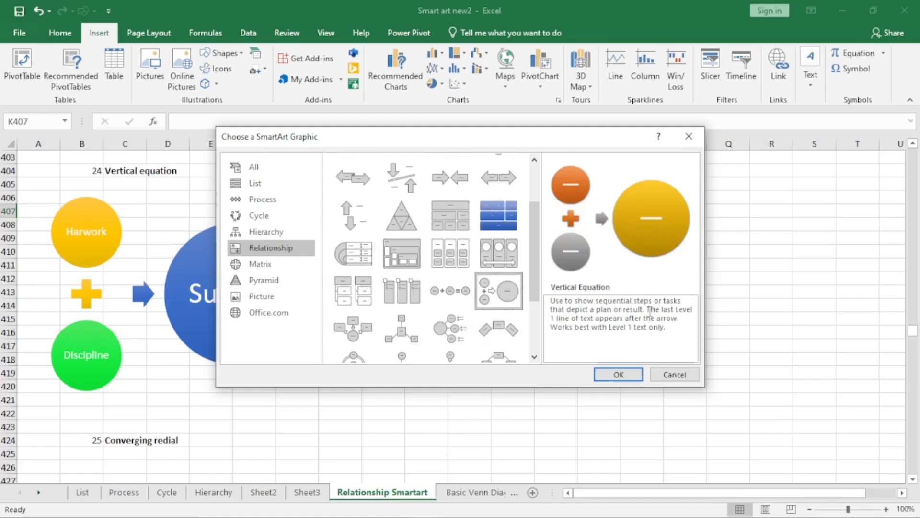
left_click(621, 374)
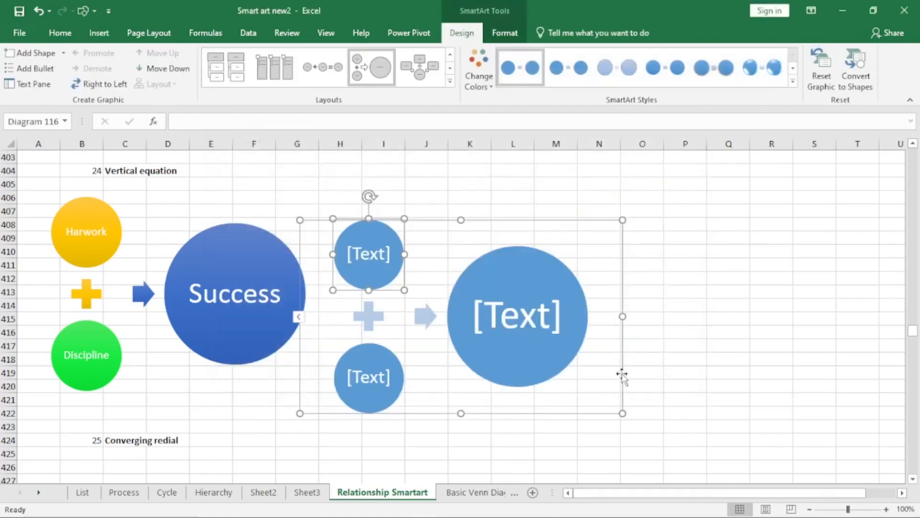
left_click_drag(534, 219, 649, 198)
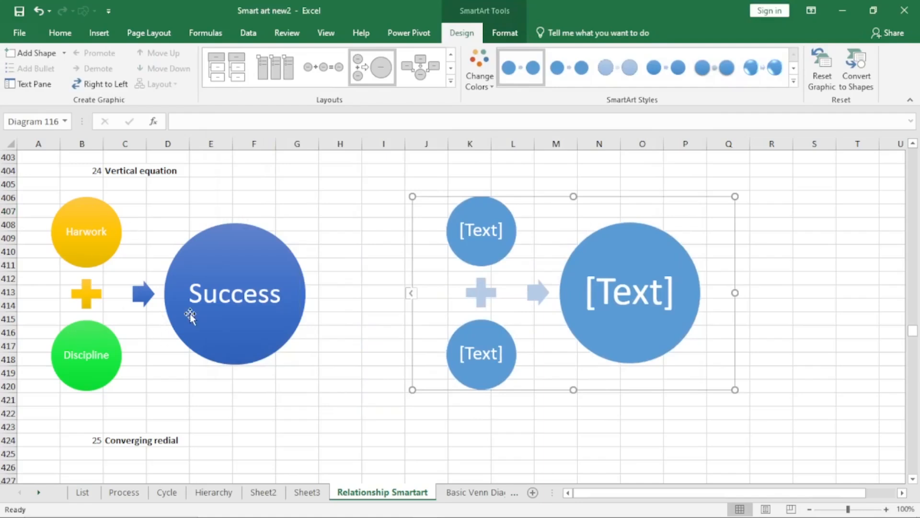
Try inserting a second Vertical Equation graphic, checking the layout in the Relationship and Process categories, and undo the insertion.
scroll(190, 314, "up", 3)
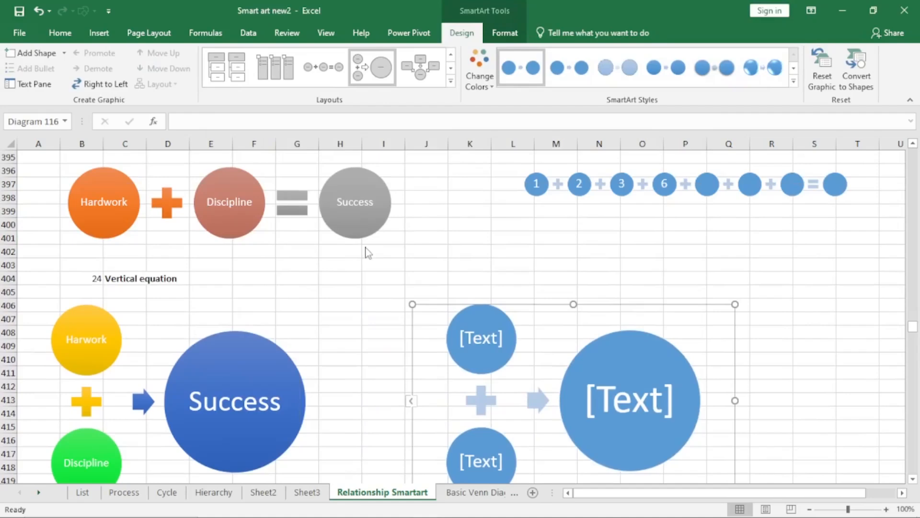
left_click(809, 315)
left_click(95, 34)
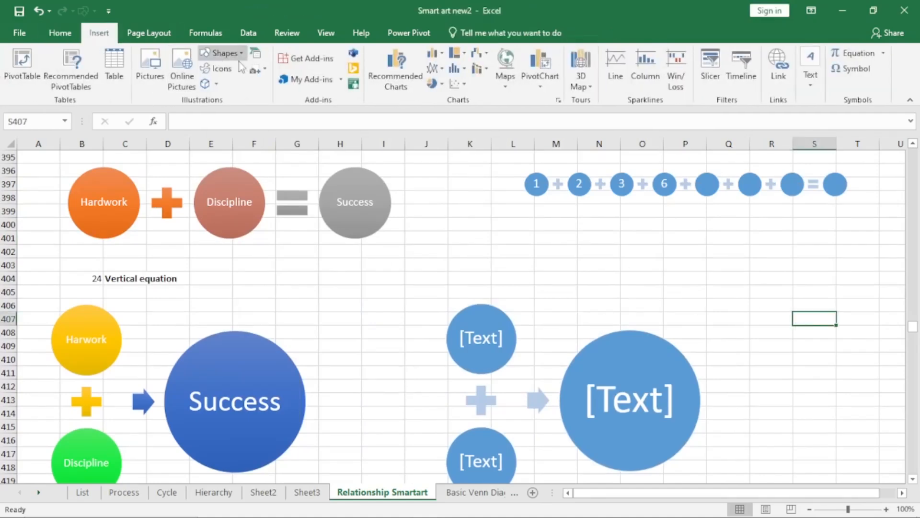
left_click(255, 53)
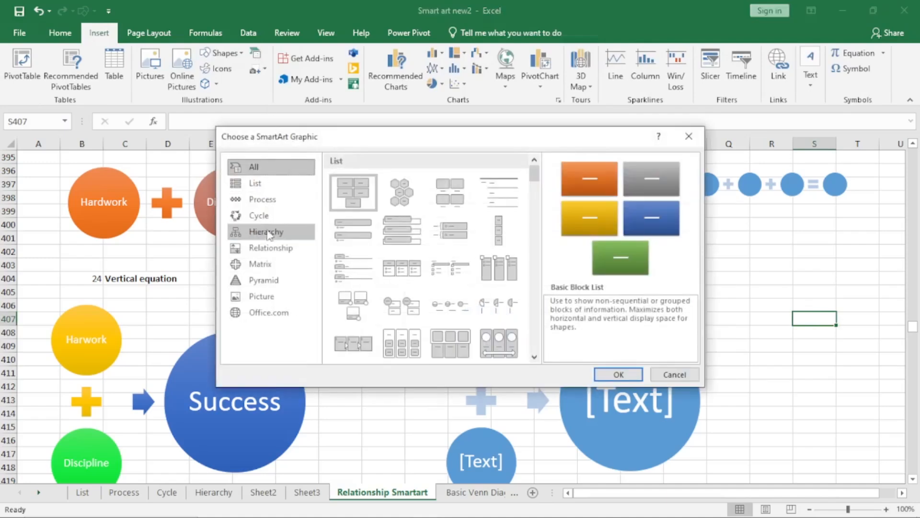
left_click(272, 249)
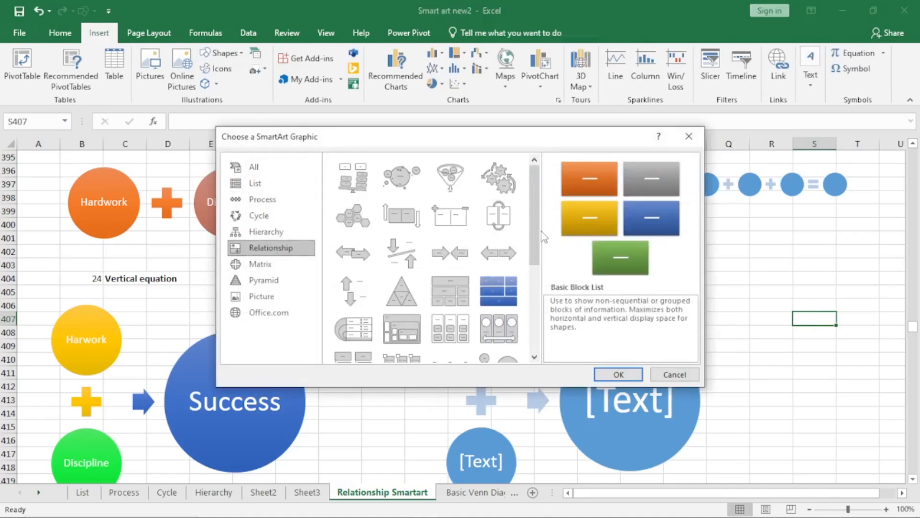
left_click_drag(541, 252, 542, 298)
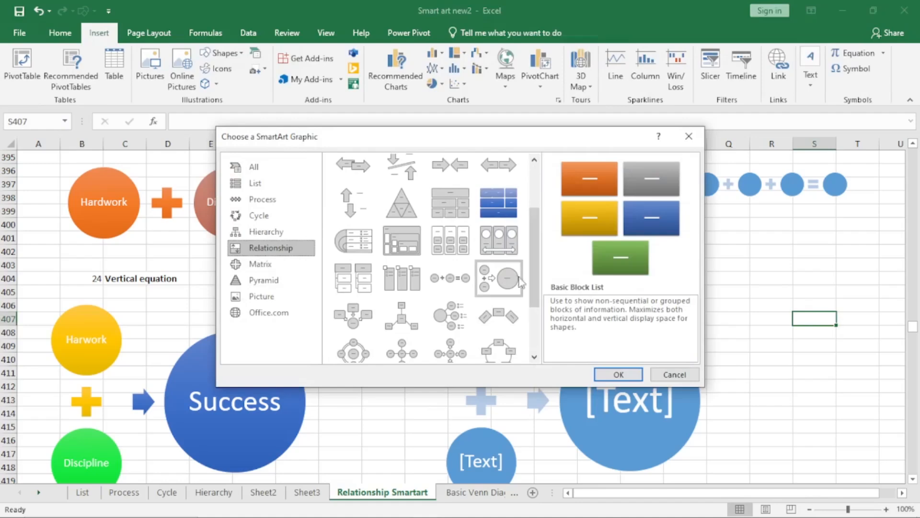
left_click(499, 278)
left_click(233, 199)
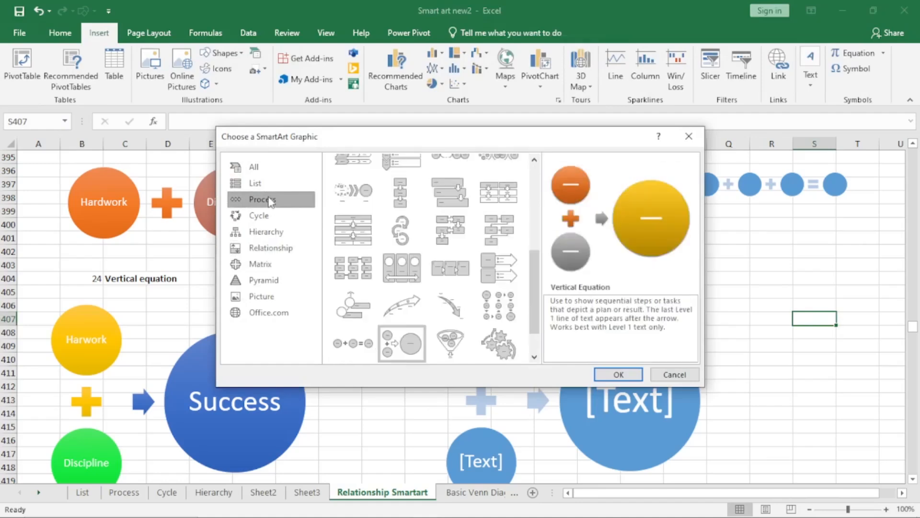
left_click(618, 374)
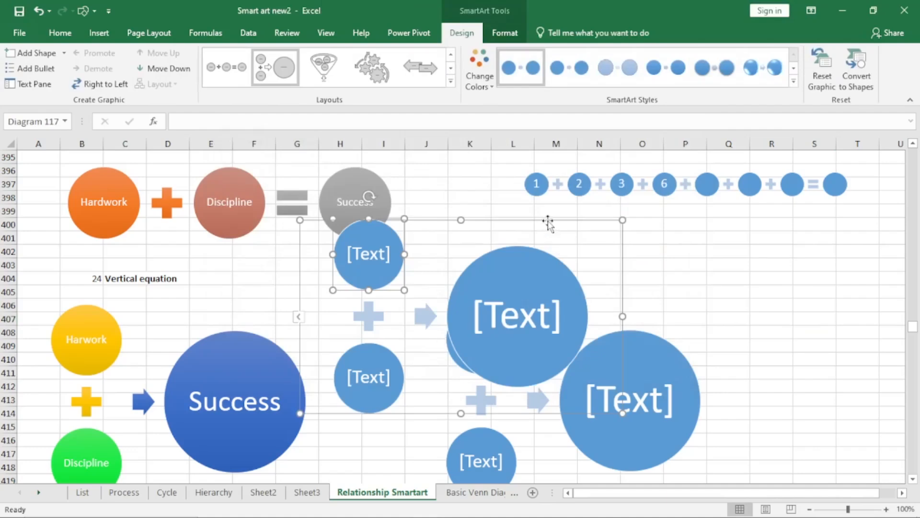
key("Escape")
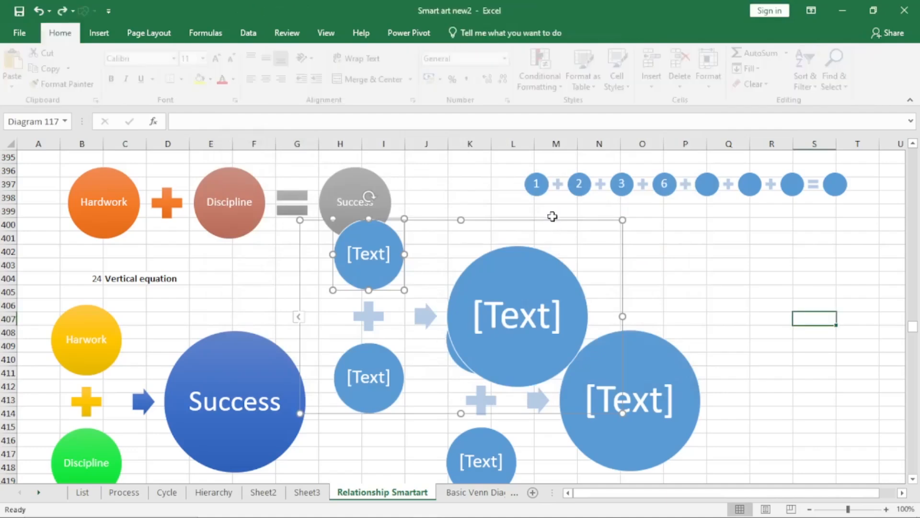
key("ctrl+z")
Move the new vertical equation graphic below the numbered equation graphic and try out its text placeholders.
left_click(663, 342)
left_click_drag(705, 304, 792, 263)
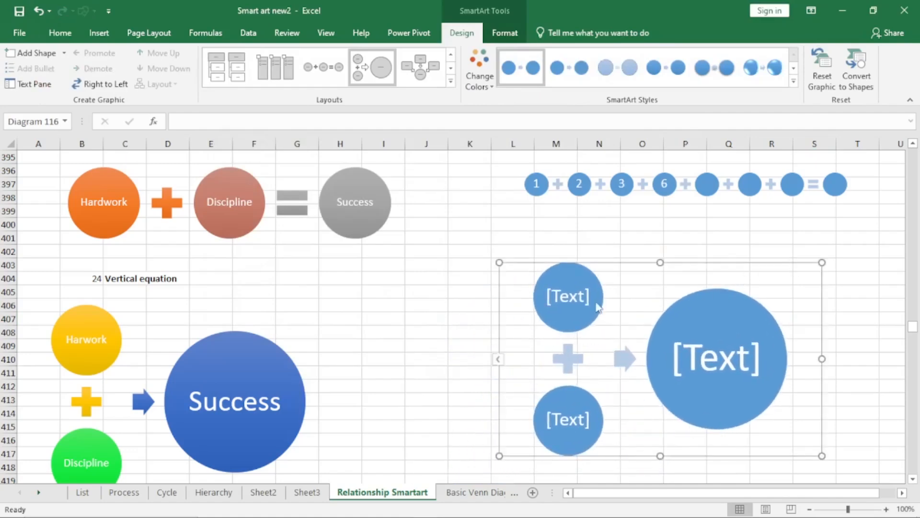
left_click(569, 295)
left_click(587, 412)
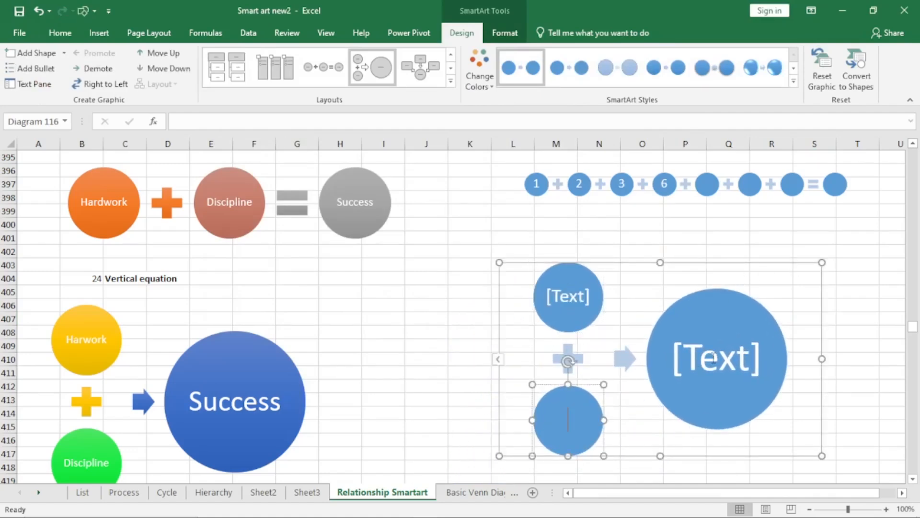
left_click(680, 332)
left_click(412, 350)
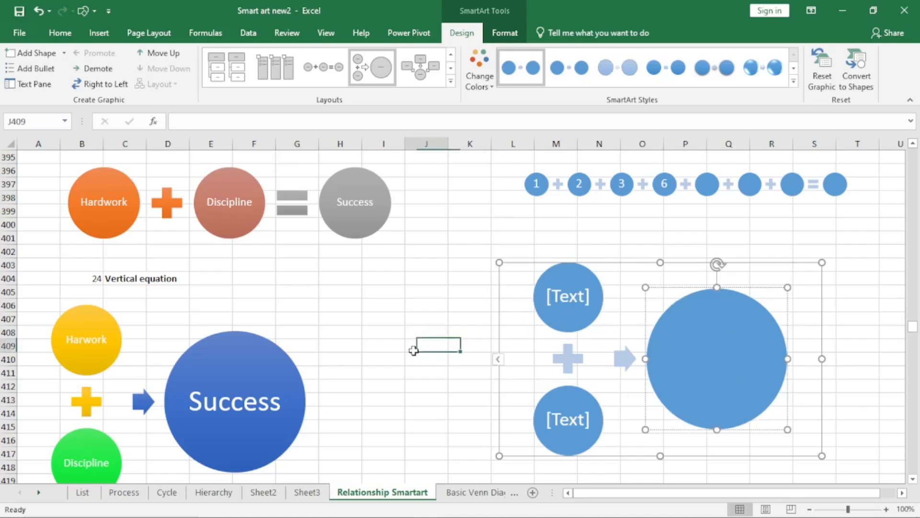
Fill the three circles of the vertical equation graphic with 1, 2 and 3 using the text entry pane.
left_click(539, 302)
left_click(496, 357)
type("1")
key("Down")
type("2")
key("Down")
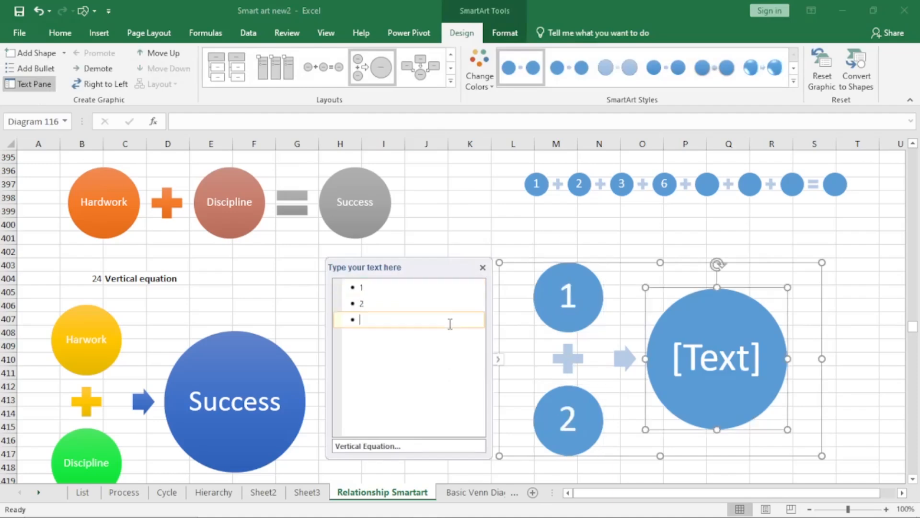
type("3")
Add the term 4 and a blank result circle to the vertical equation graphic, and close the text entry pane.
key("Return")
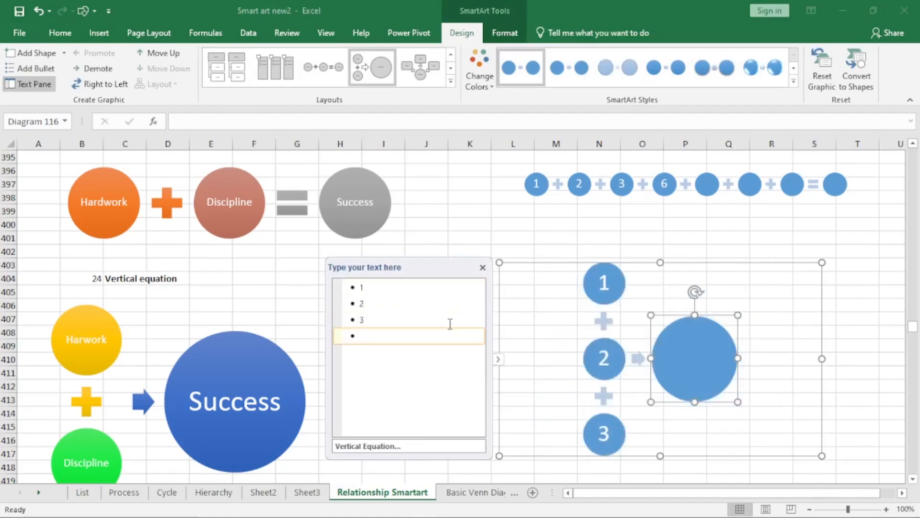
type("4")
key("Return")
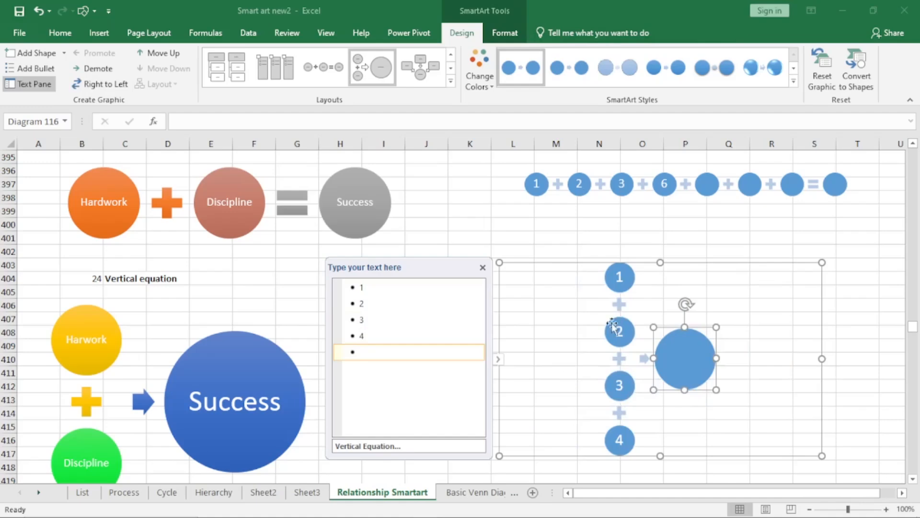
left_click(483, 268)
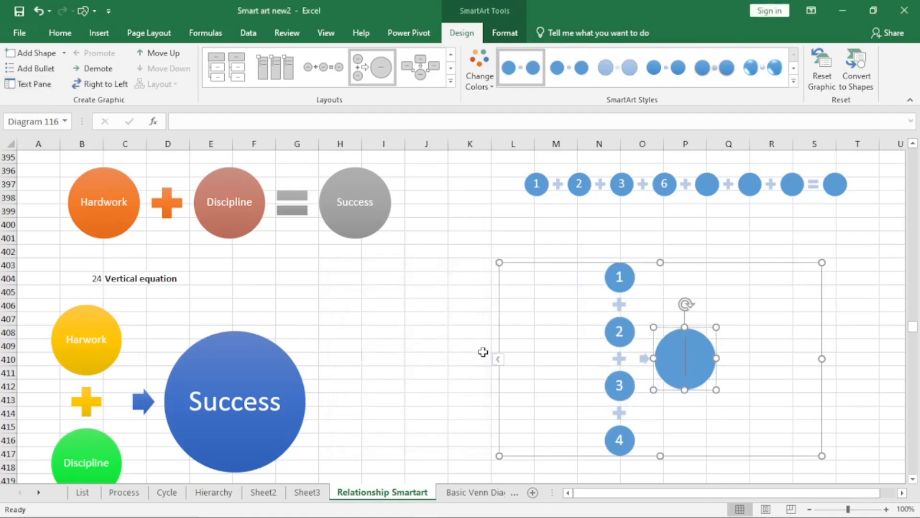
Insert a Converging Radial relationship SmartArt graphic near the finished Converging redial example further down the sheet.
scroll(482, 359, "down", 6)
scroll(481, 359, "down", 2)
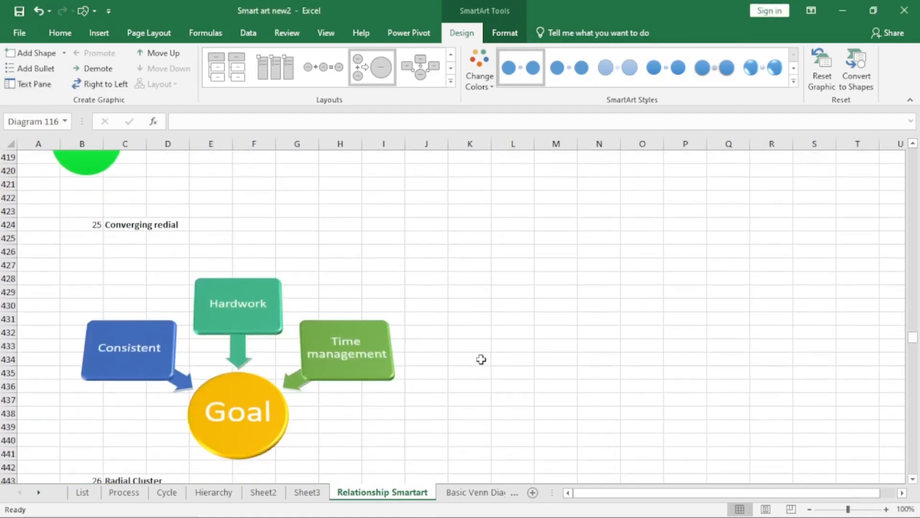
left_click(912, 479)
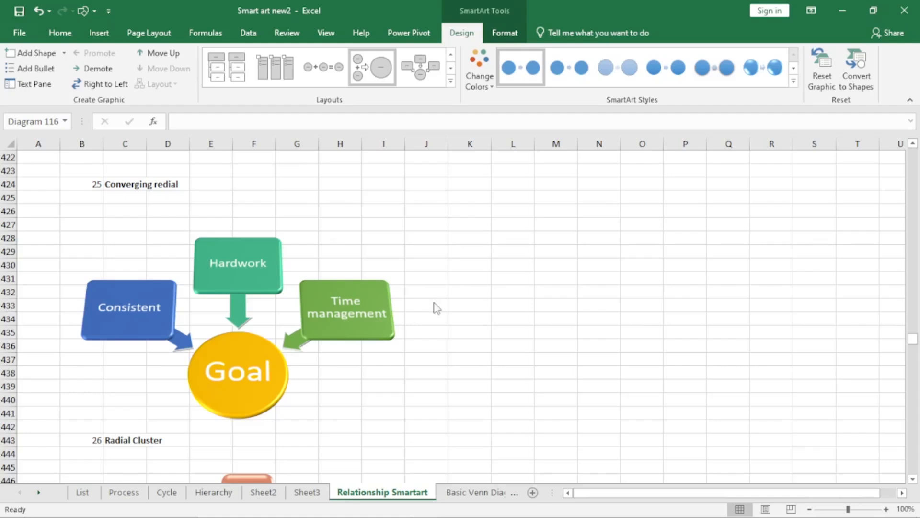
left_click(506, 252)
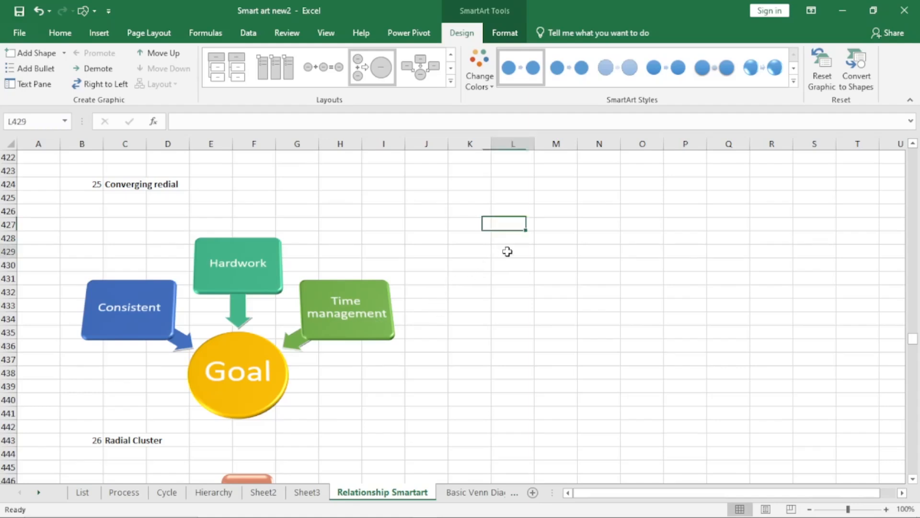
left_click(99, 32)
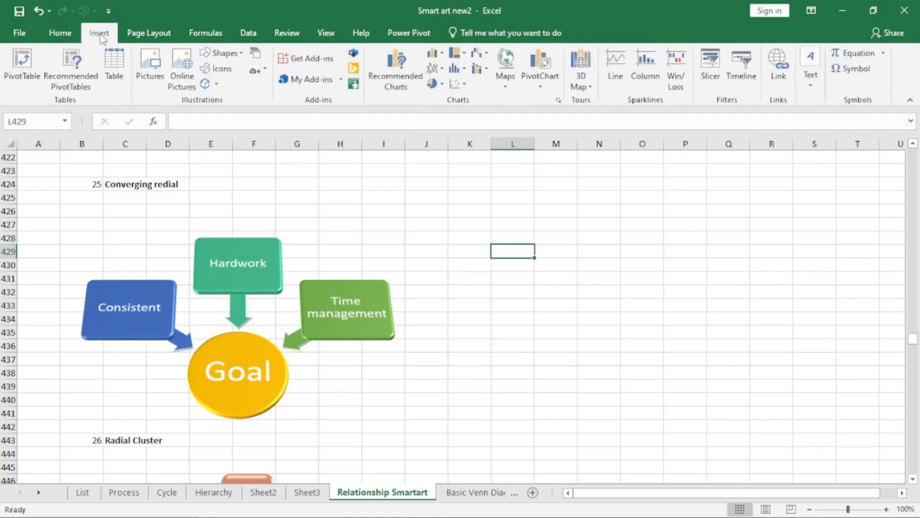
left_click(256, 59)
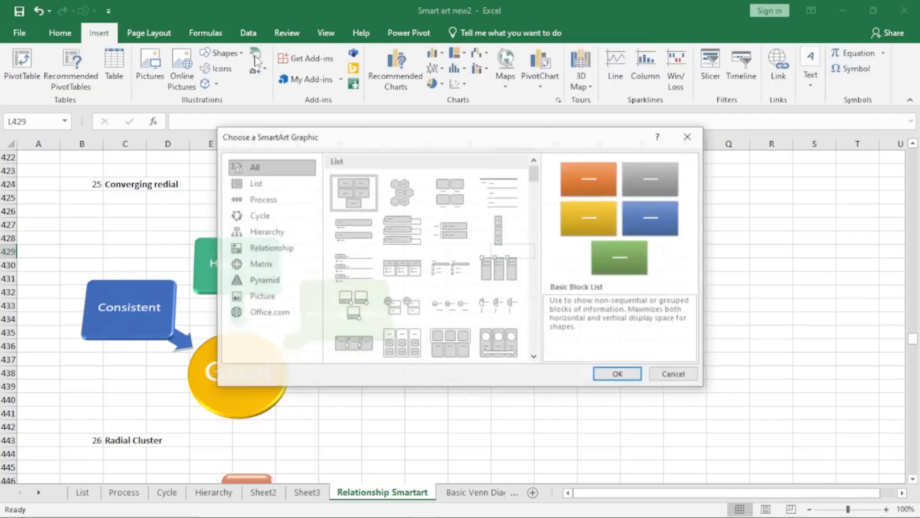
left_click(286, 247)
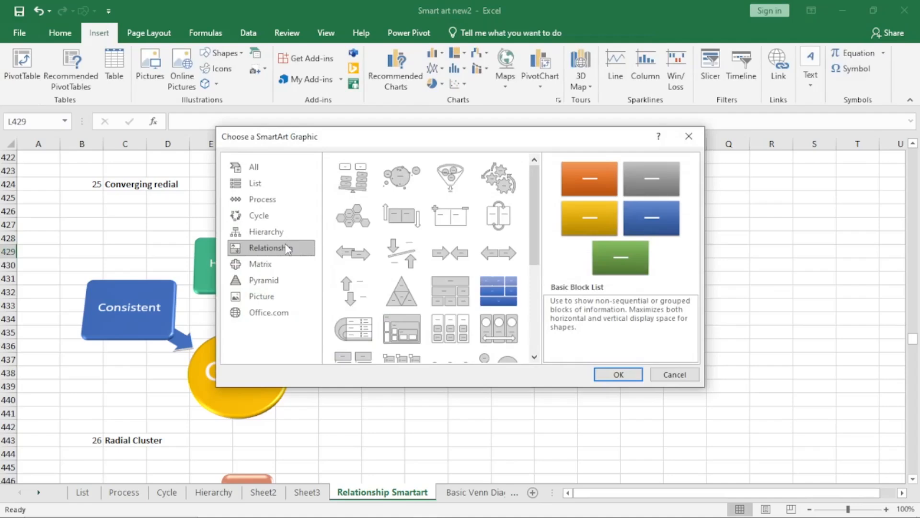
left_click(533, 359)
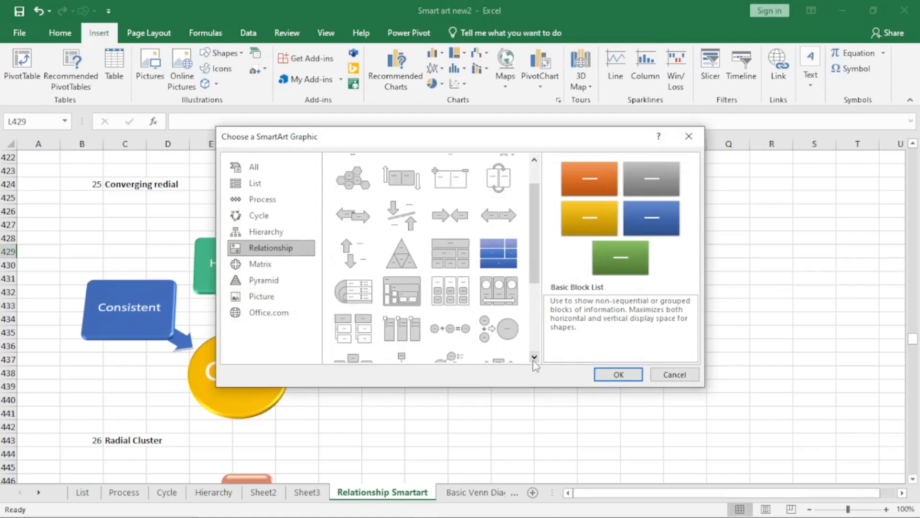
left_click(534, 358)
left_click(534, 357)
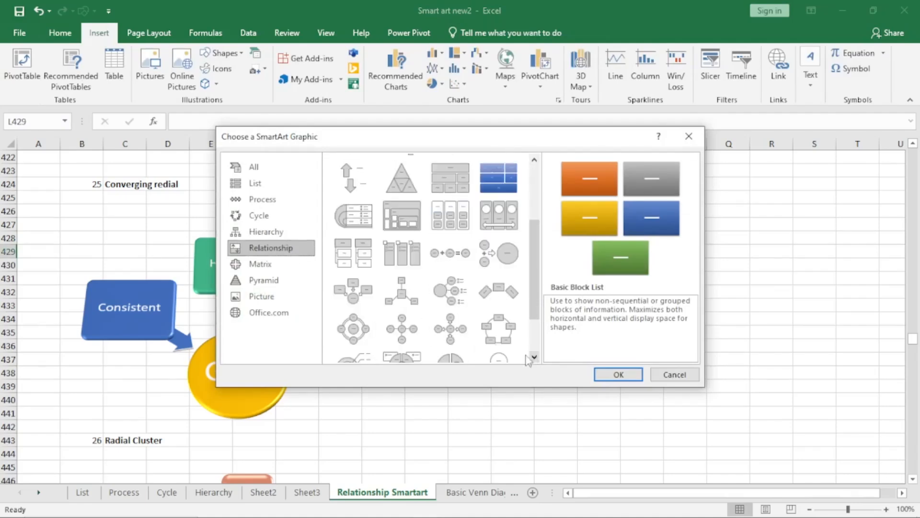
left_click(353, 294)
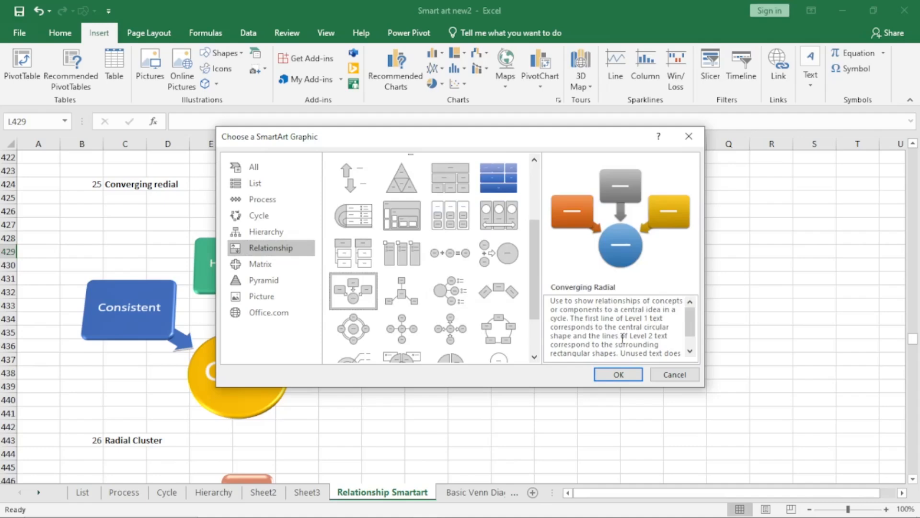
left_click(621, 374)
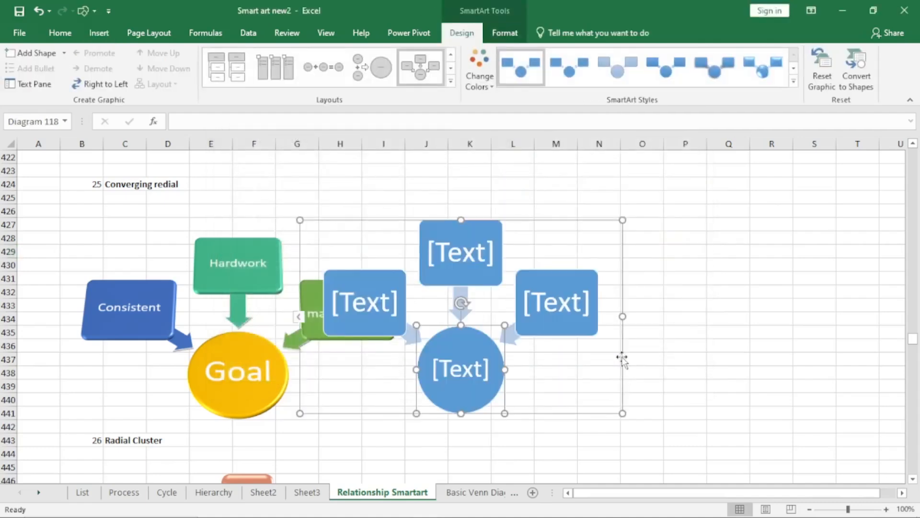
Move the Converging Radial graphic clear of the finished example and fill its circle with 1 and its rectangles with 2, 3 and 4.
left_click_drag(569, 220, 755, 216)
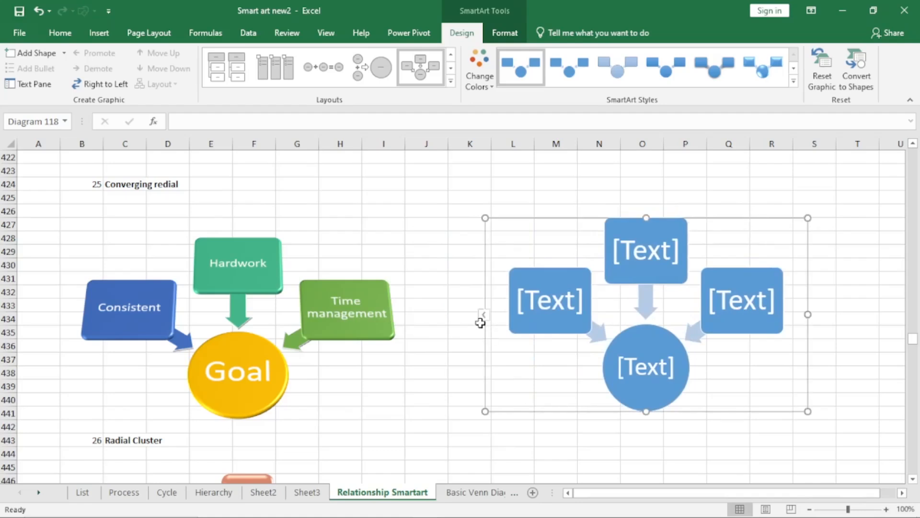
left_click(484, 315)
type("1")
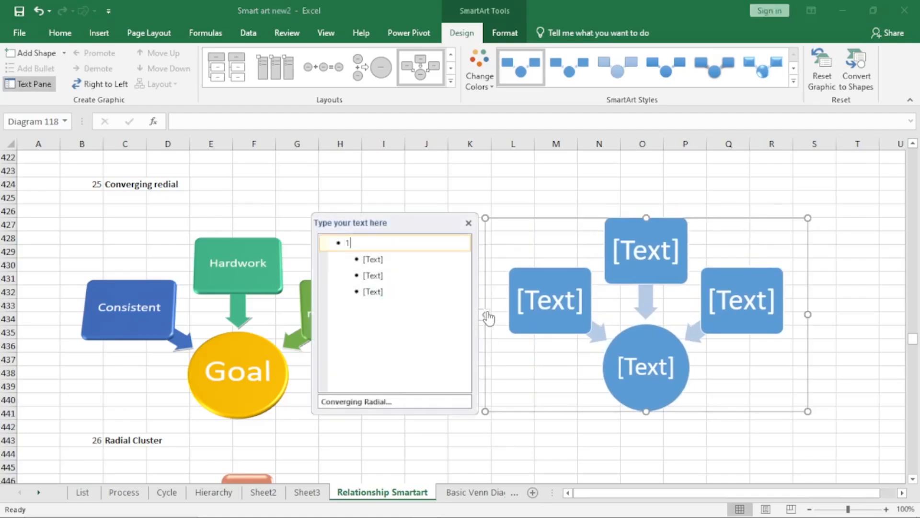
key("Down")
key("Down")
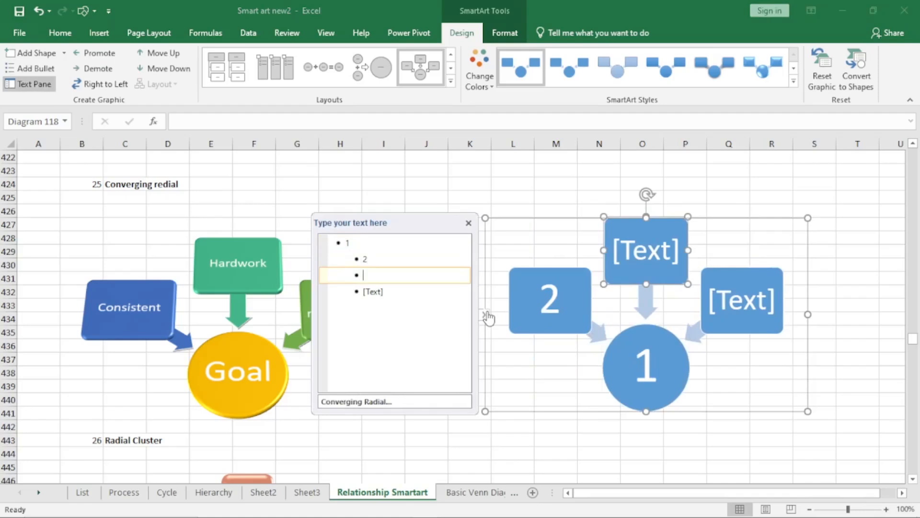
type("3")
key("Down")
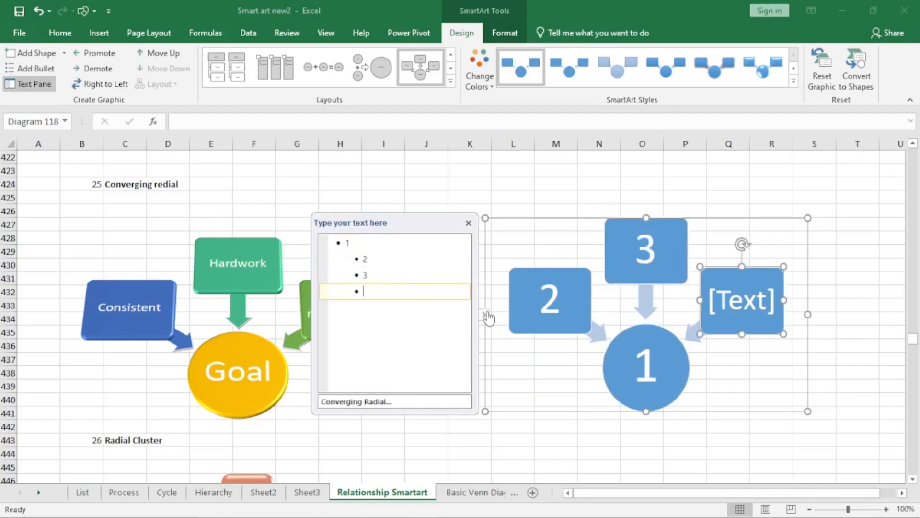
type("4")
Add two blank entries after 4 in the Converging Radial graphic, promote the last one to the top level, and close the text pane.
key("Return")
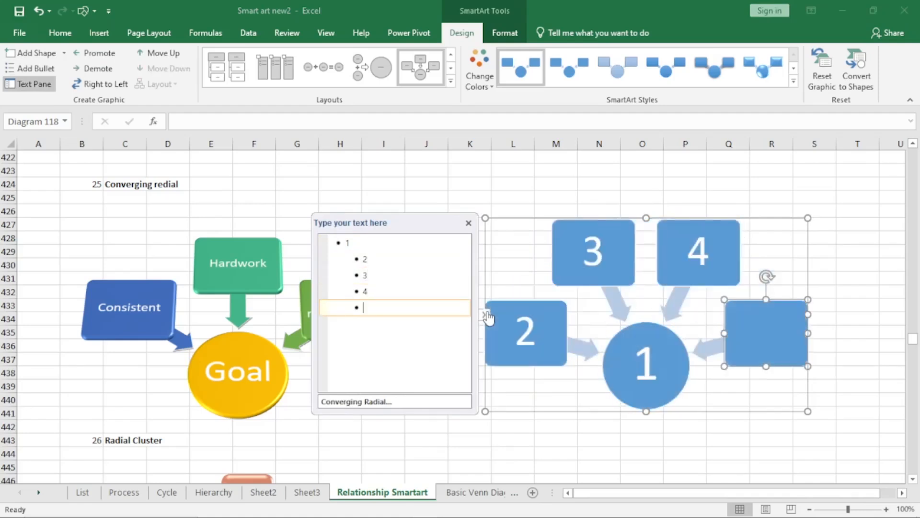
key("Return")
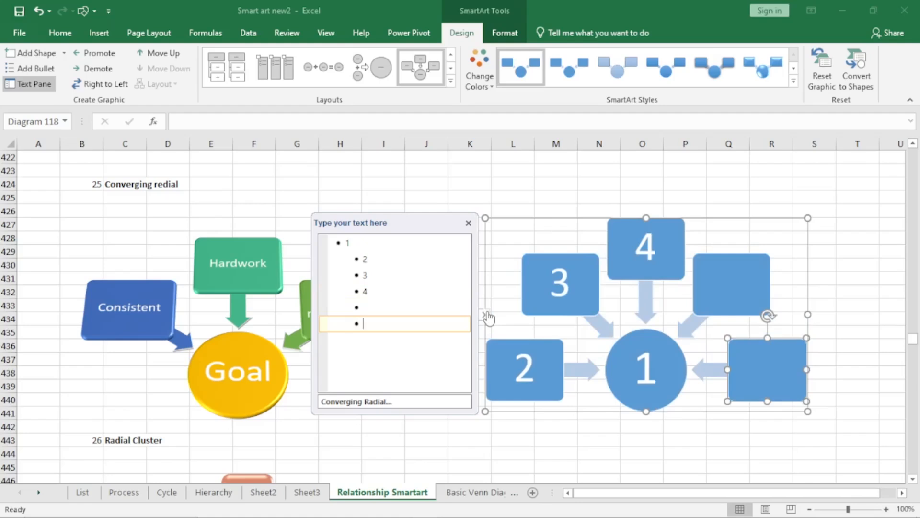
key("shift+Tab")
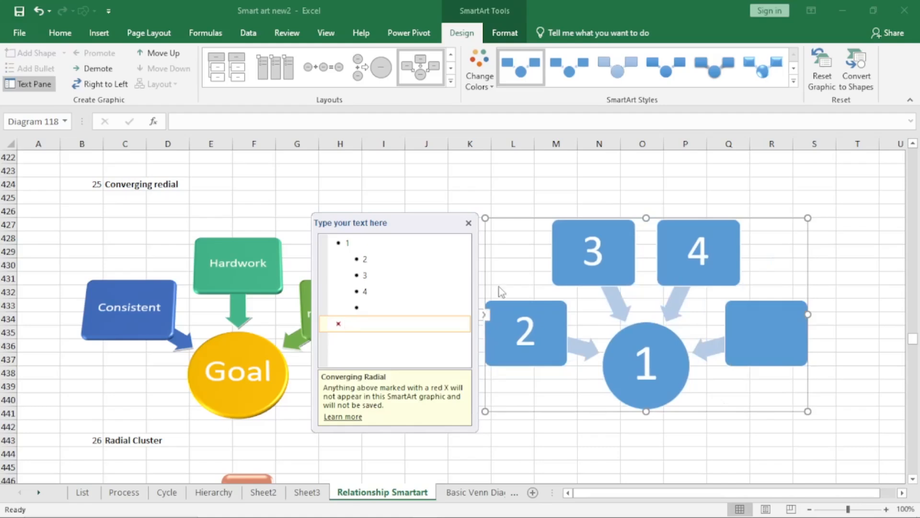
left_click(468, 223)
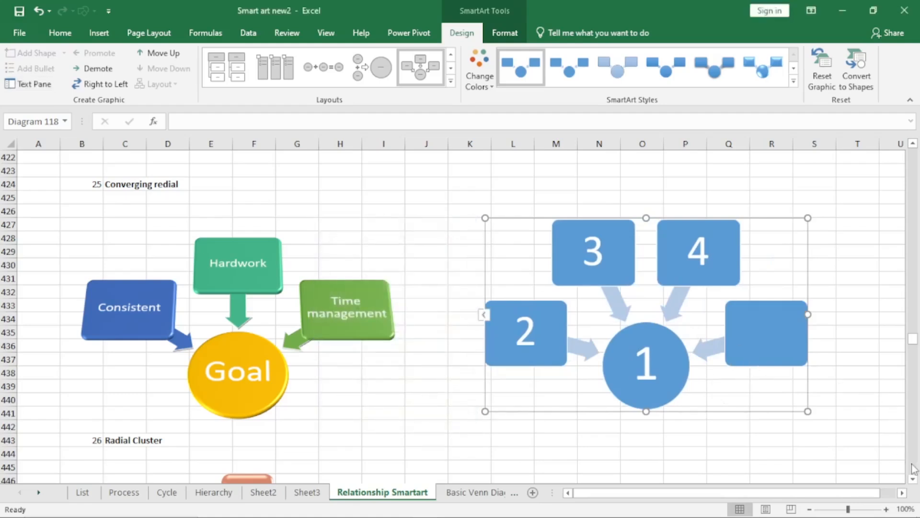
Insert a Radial Cluster SmartArt graphic near the finished Radial Cluster example, comparing where the layout is listed under Relationship and Cycle.
left_click(913, 479)
left_click(913, 480)
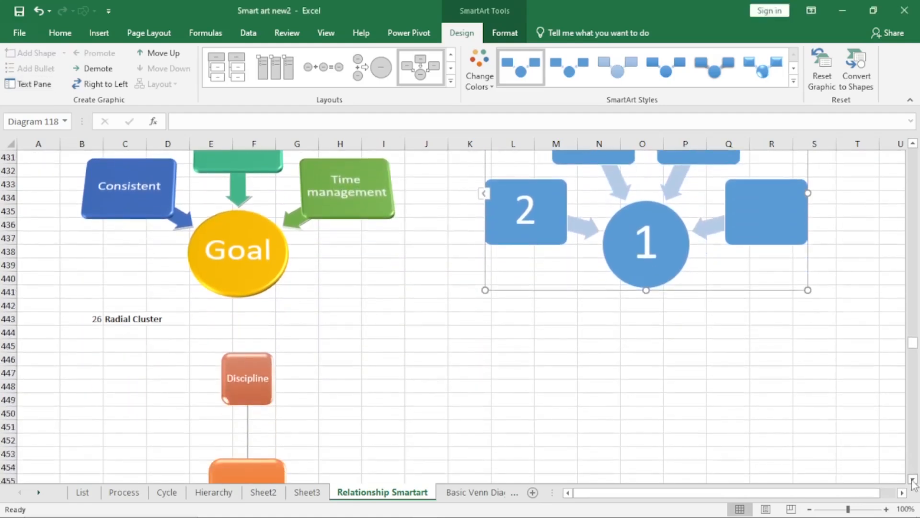
left_click(913, 479)
left_click(913, 479)
left_click(913, 479)
left_click(913, 479)
left_click(913, 480)
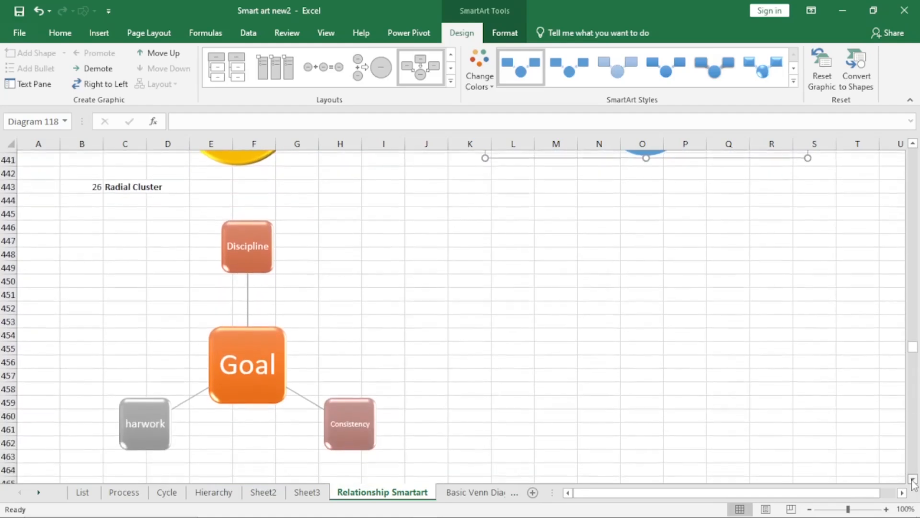
left_click(912, 479)
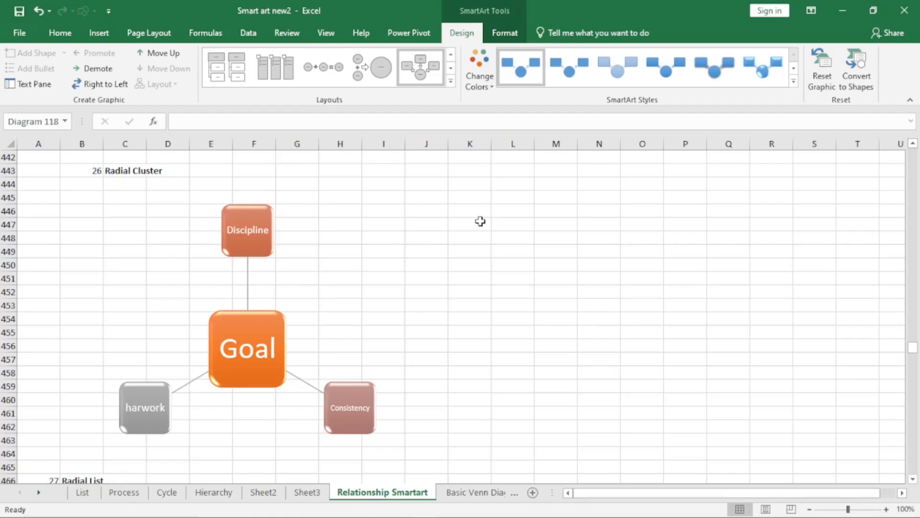
left_click(518, 210)
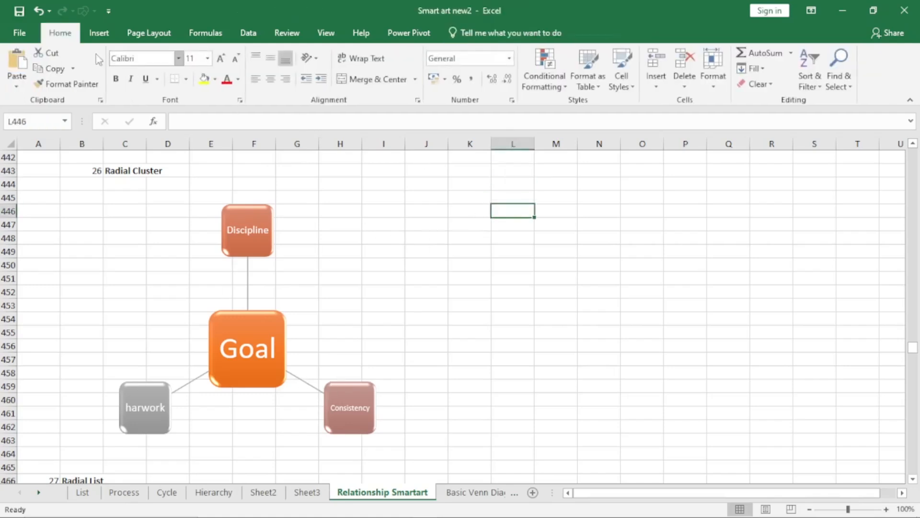
left_click(96, 36)
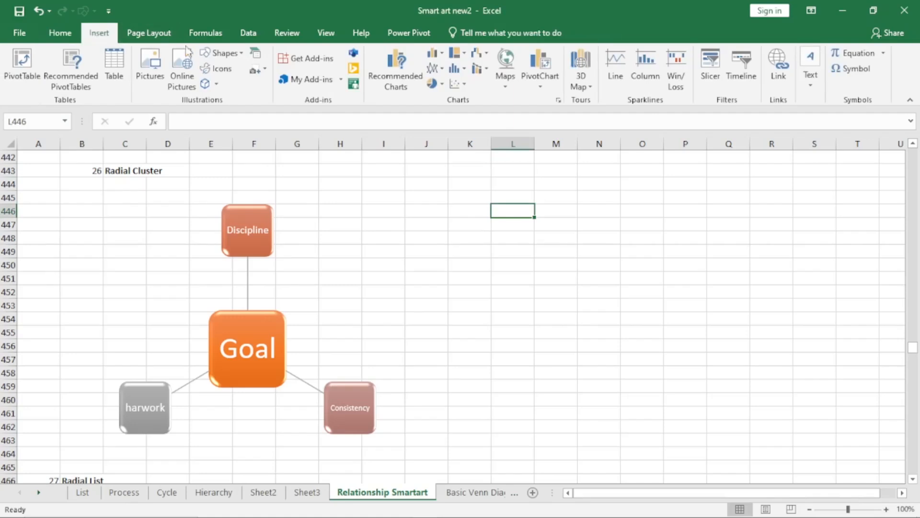
left_click(257, 56)
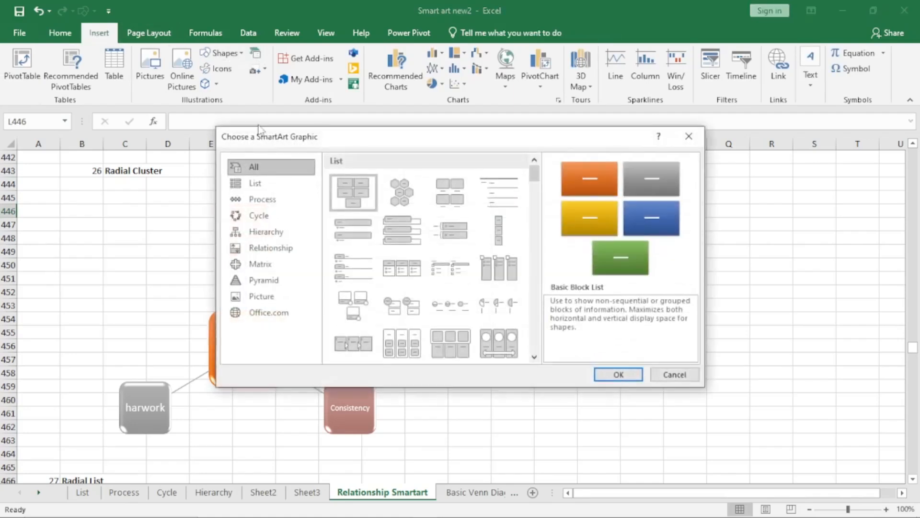
left_click(287, 249)
left_click_drag(537, 235, 543, 306)
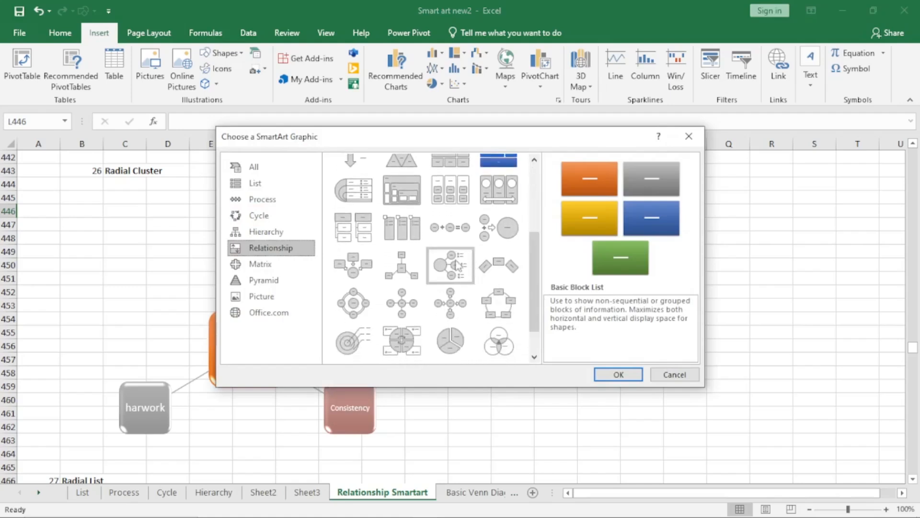
left_click(402, 266)
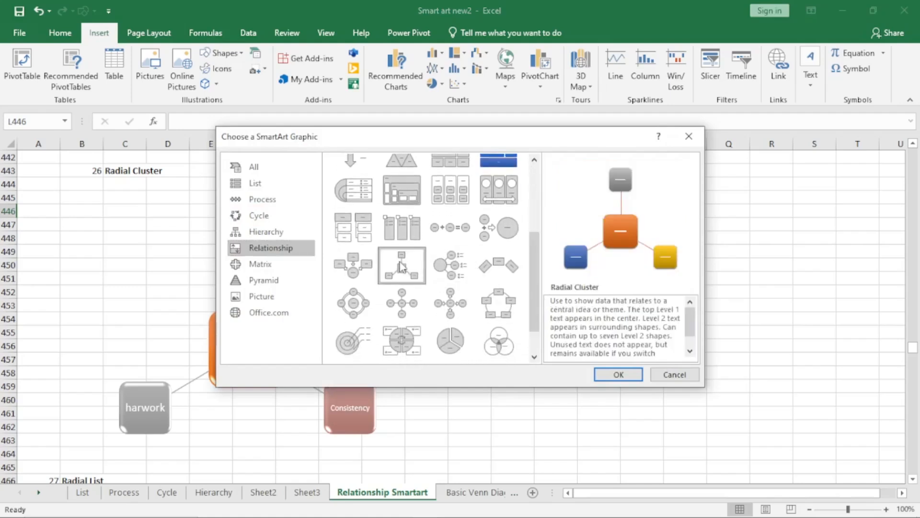
left_click(274, 219)
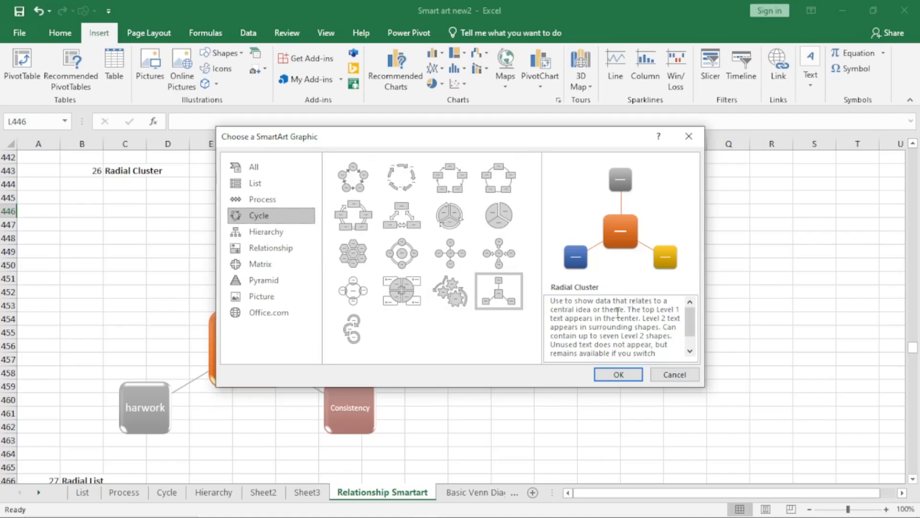
left_click(633, 377)
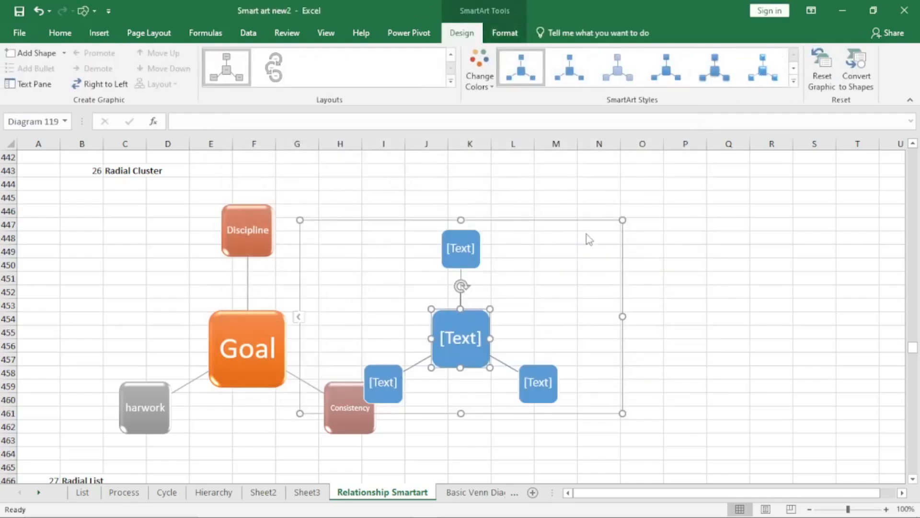
Move the Radial Cluster graphic clear of the finished example and enter 1 in the centre and 2, 3 and 4 around it.
left_click_drag(576, 221, 774, 205)
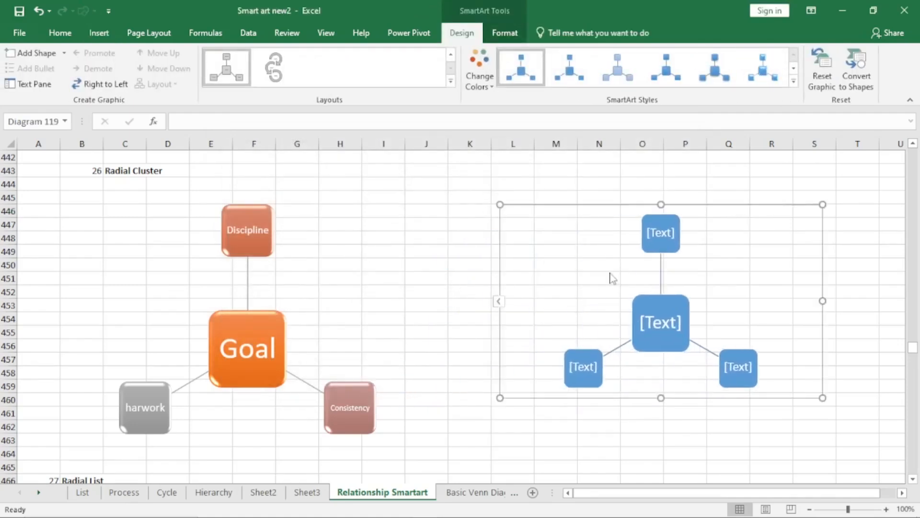
left_click(500, 302)
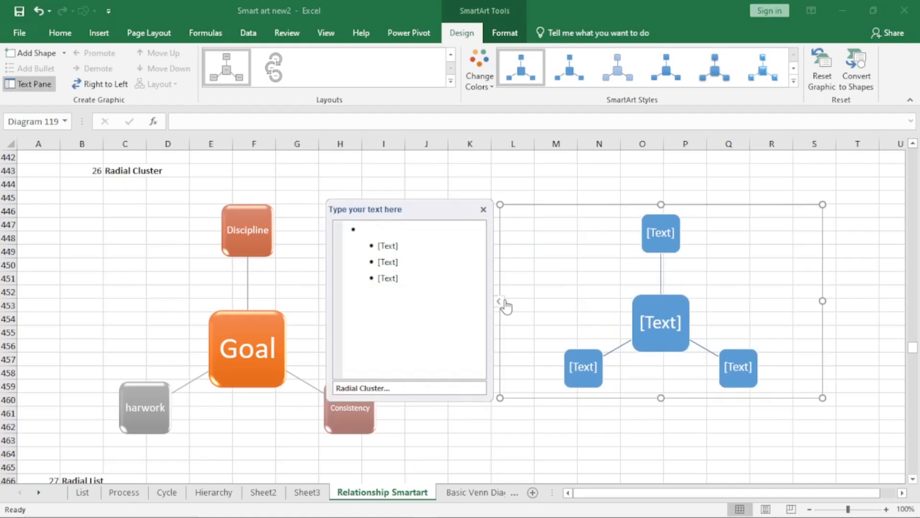
type("1")
key("Down")
type("2")
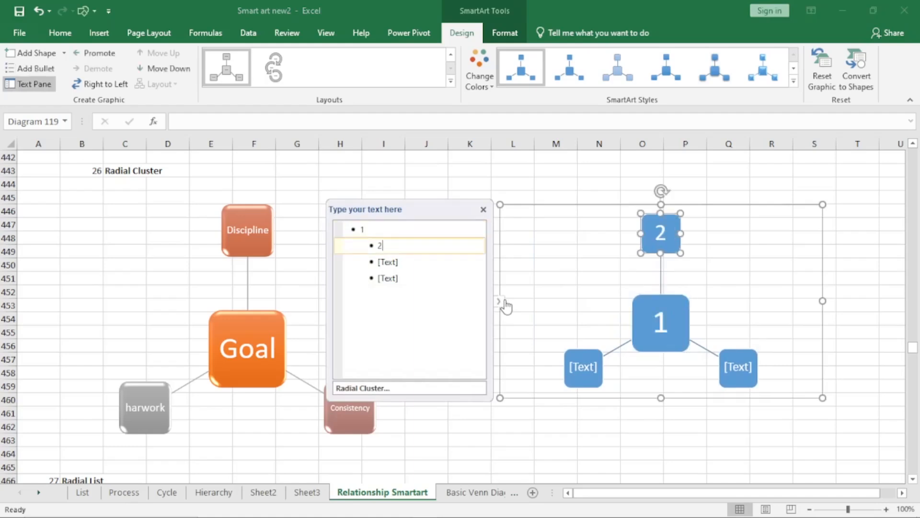
key("Down")
type("3")
key("Down")
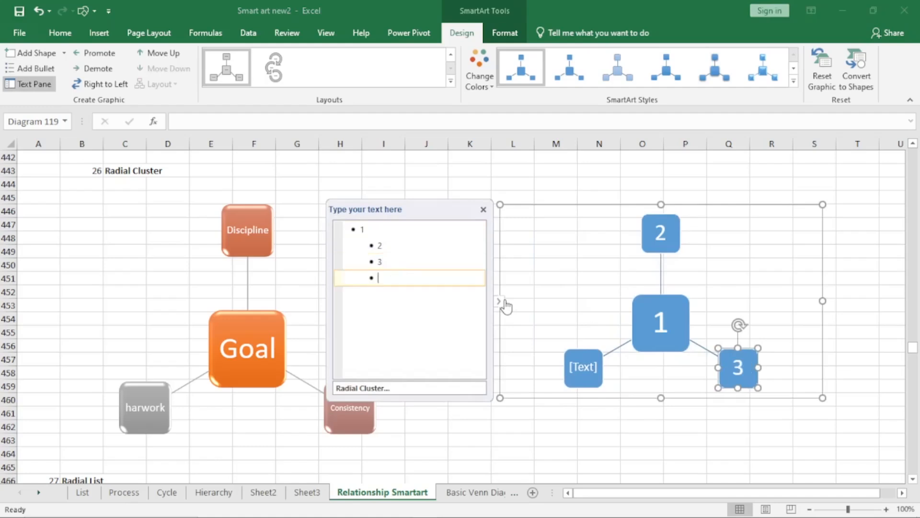
type("4")
Add four blank surrounding shapes after 4 in the Radial Cluster graphic.
key("Return")
key("Return")
key("Return")
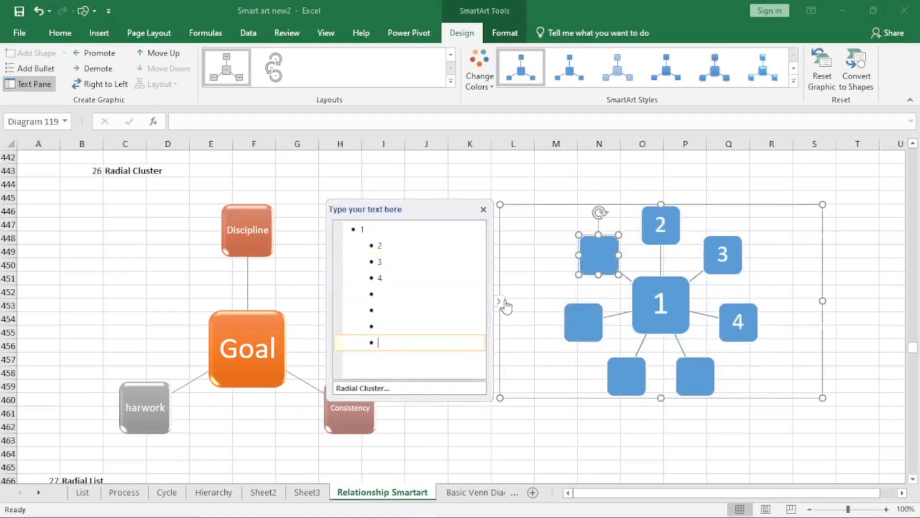
Try adding entries beyond the seventh surrounding shape of the Radial Cluster graphic, and remove the extra ones.
key("Return")
key("Return")
key("BackSpace")
key("BackSpace")
key("BackSpace")
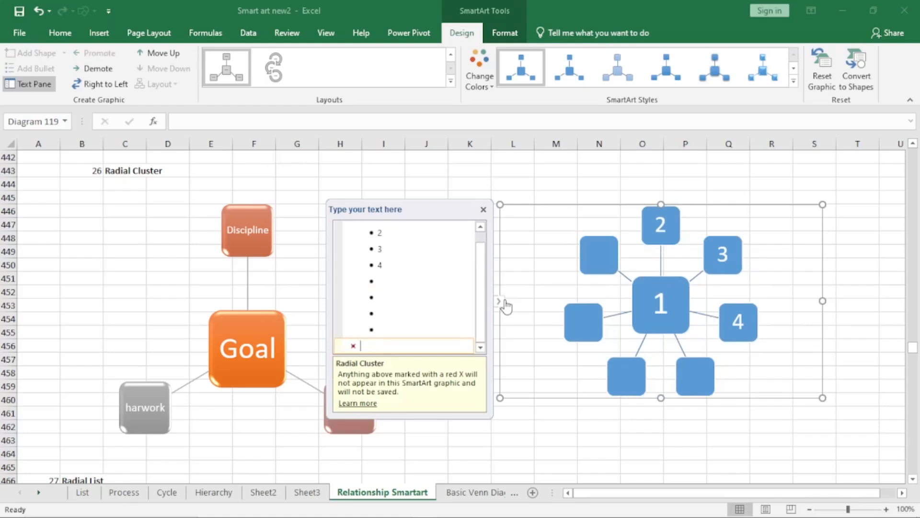
key("Tab")
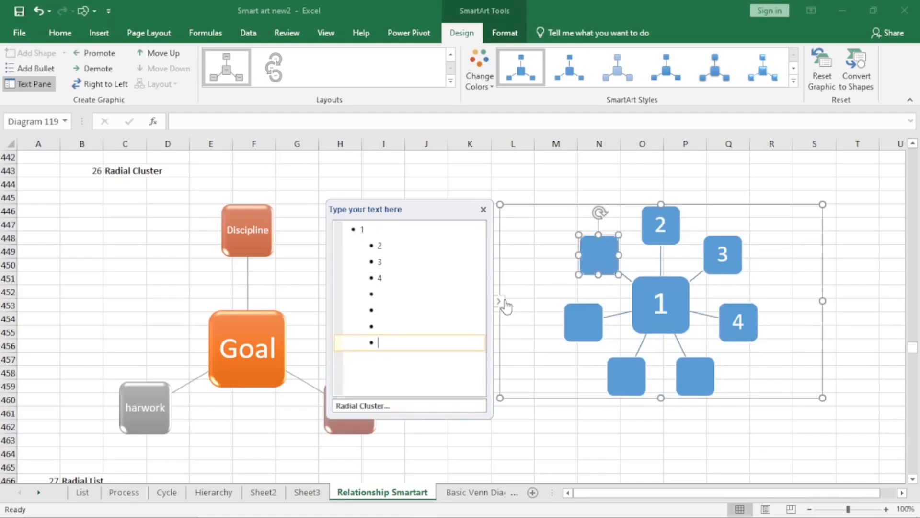
Fill the four blank surrounding shapes of the Radial Cluster graphic with 5, 6, 7 and 8.
left_click(389, 293)
type("5")
key("Down")
type("6")
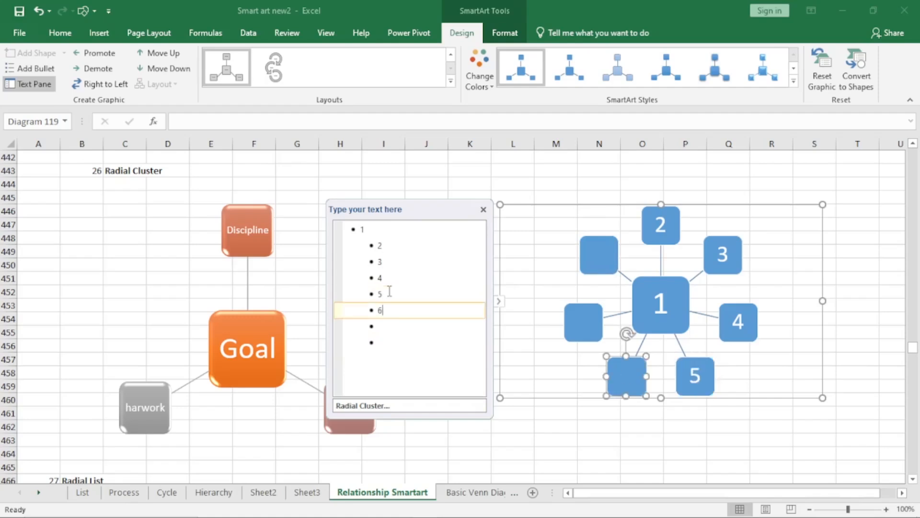
key("Down")
type("7")
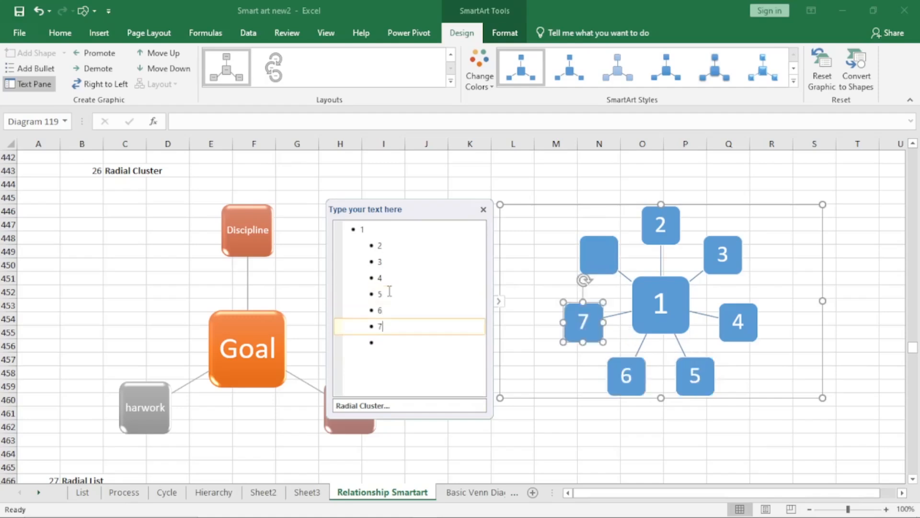
key("Down")
type("8")
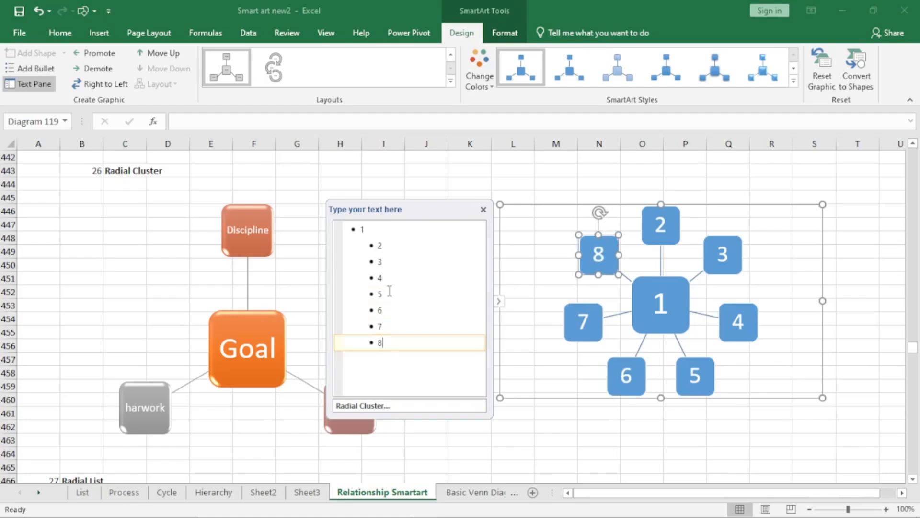
Add an extra entry after 8, promote the 8 entry to the top level, and close the text pane.
key("Return")
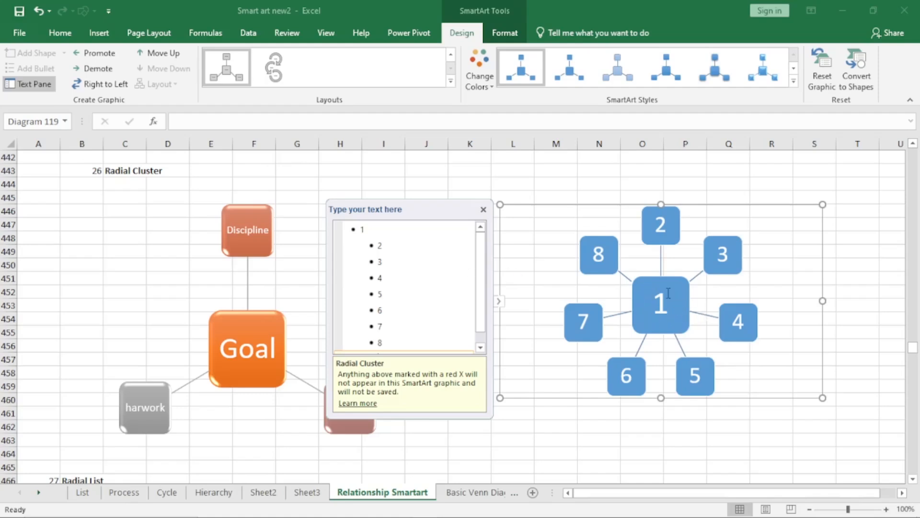
left_click(392, 344)
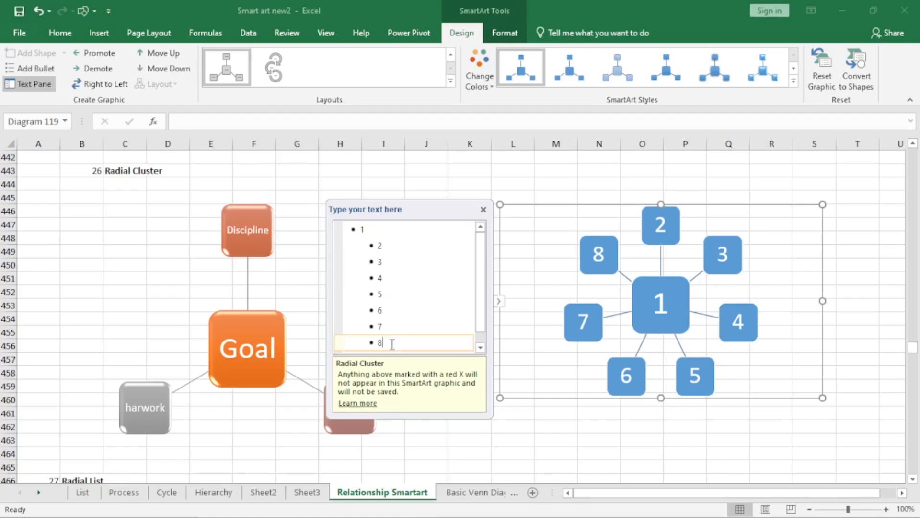
key("BackSpace")
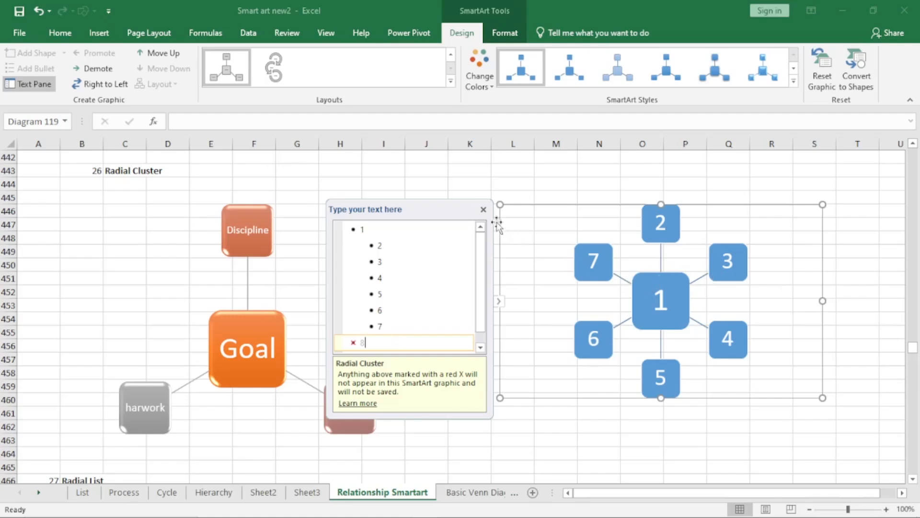
left_click(483, 210)
Insert a Radial List graphic from the Relationship SmartArt layouts and place it beside the finished Radial List example.
scroll(436, 312, "down", 5)
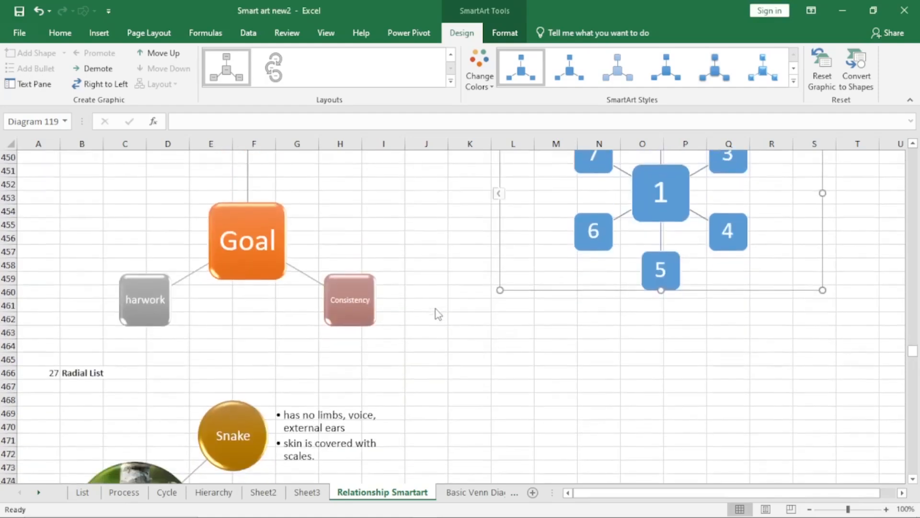
scroll(438, 314, "down", 3)
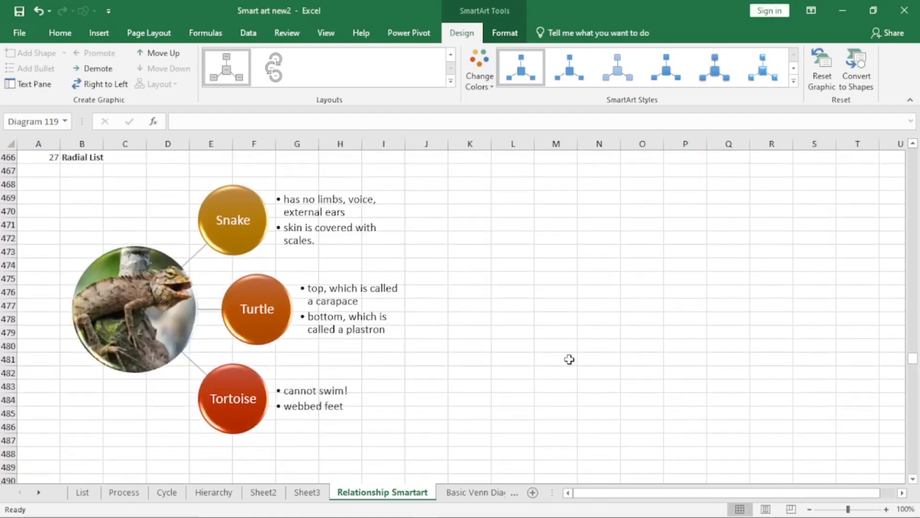
left_click(913, 143)
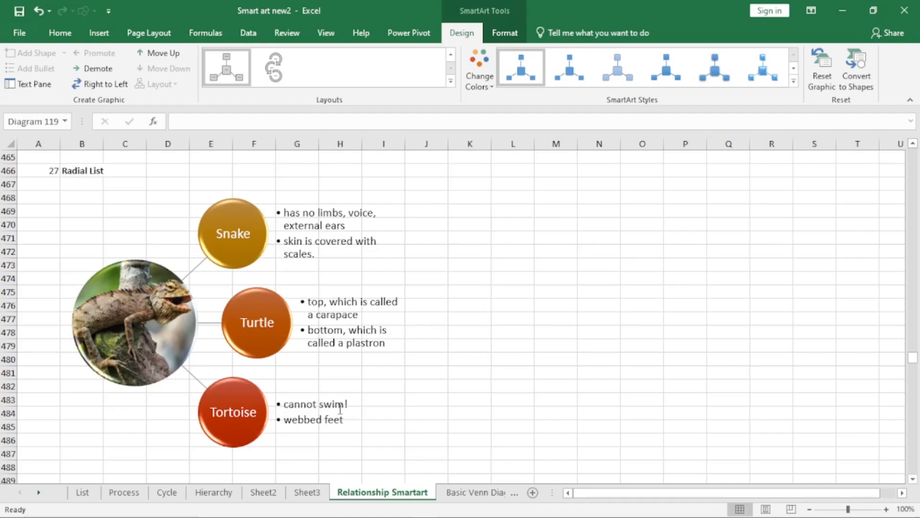
left_click(102, 34)
left_click(510, 209)
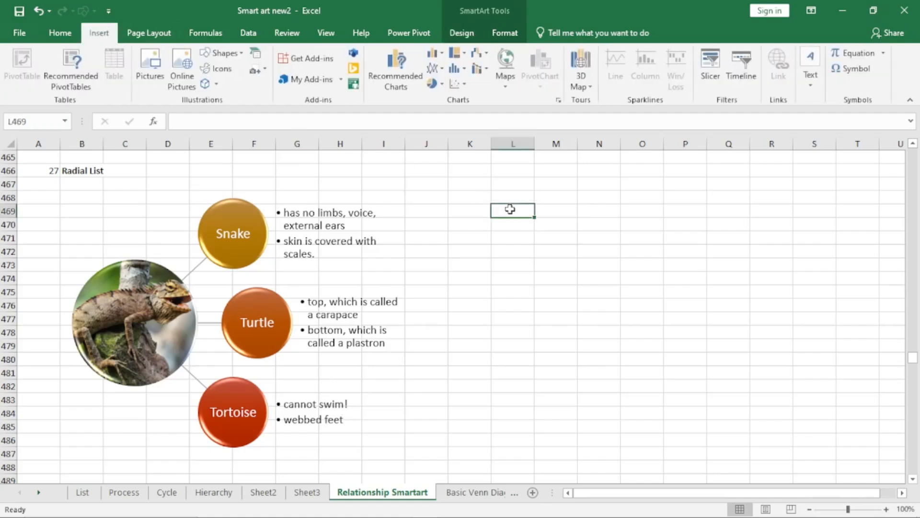
left_click(256, 55)
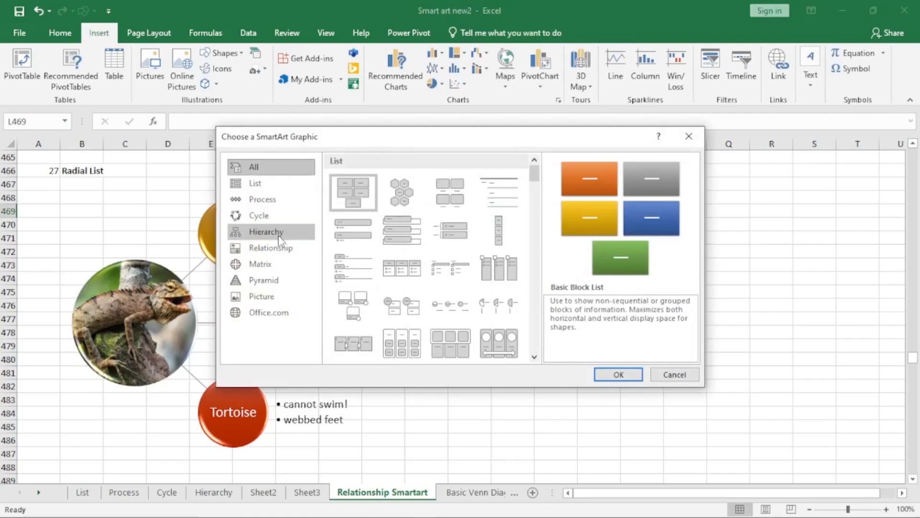
left_click(278, 253)
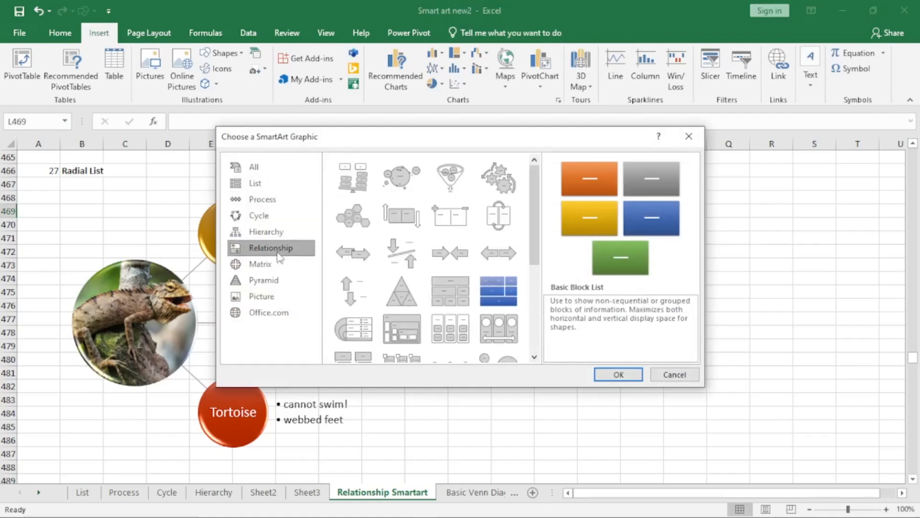
left_click(535, 357)
left_click(534, 357)
left_click(535, 357)
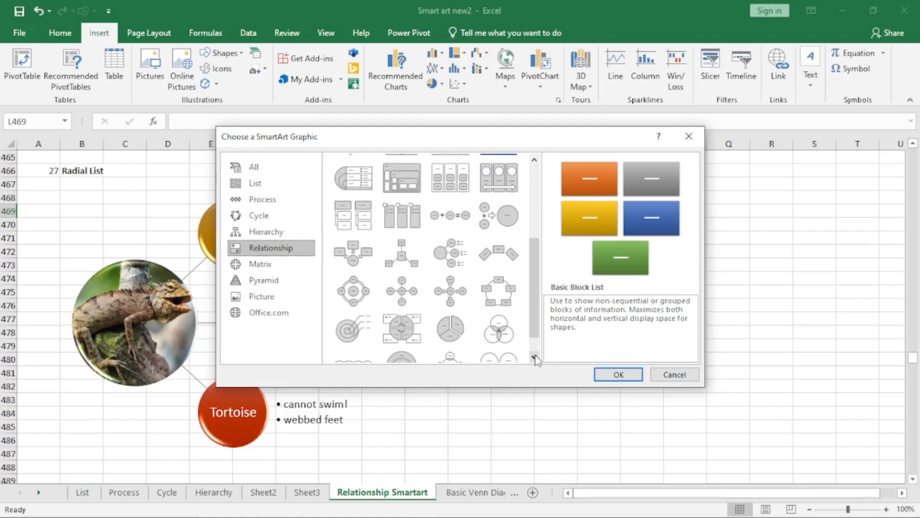
left_click(440, 261)
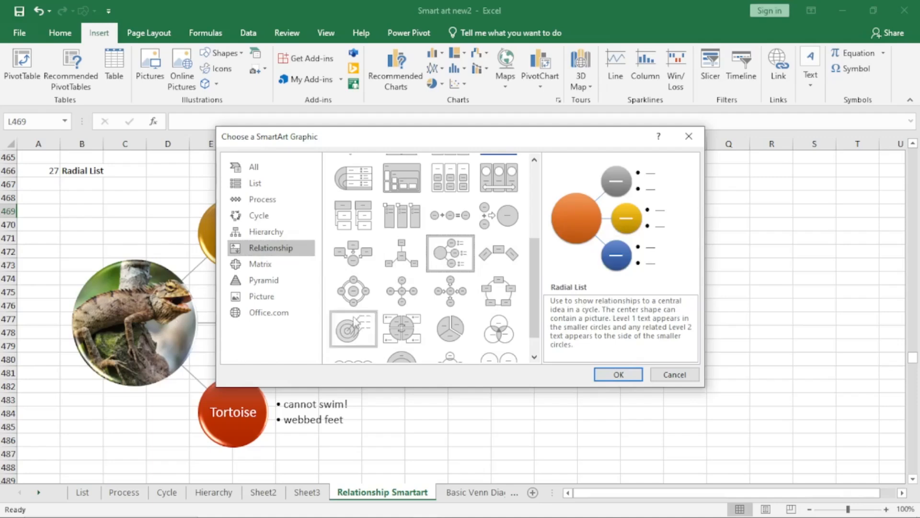
left_click(619, 374)
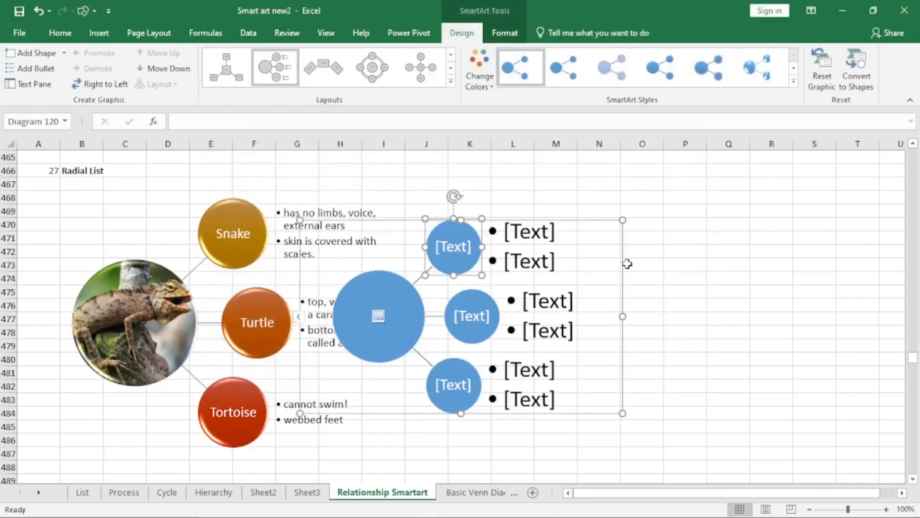
left_click_drag(598, 220, 772, 204)
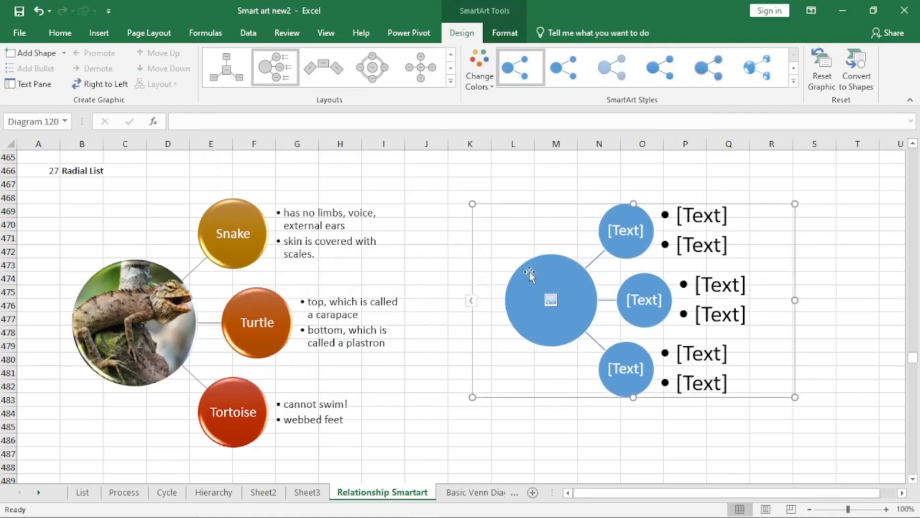
Label the first small circle of the new Radial List 1 with bullets 2 and 3, and add a third bullet 4.
left_click(627, 238)
left_click(473, 303)
left_click(473, 303)
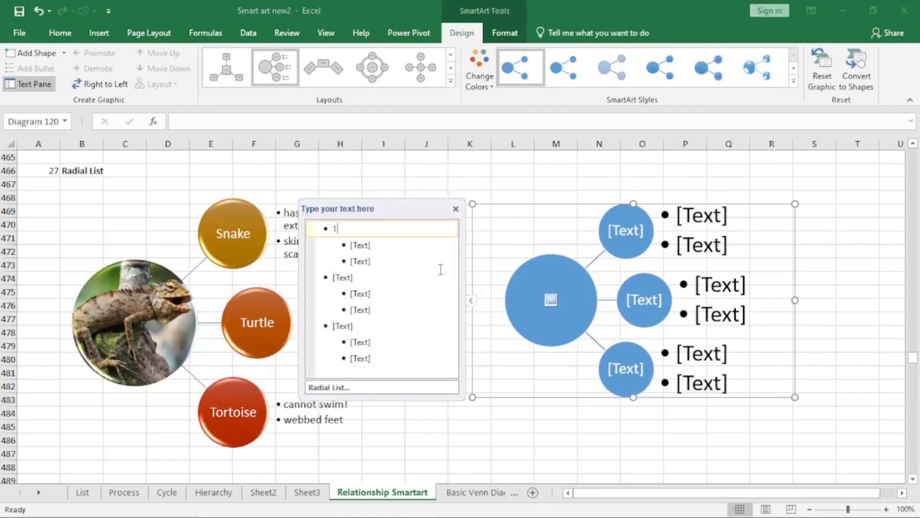
type("1")
key("Down")
type("2")
key("Down")
type("3")
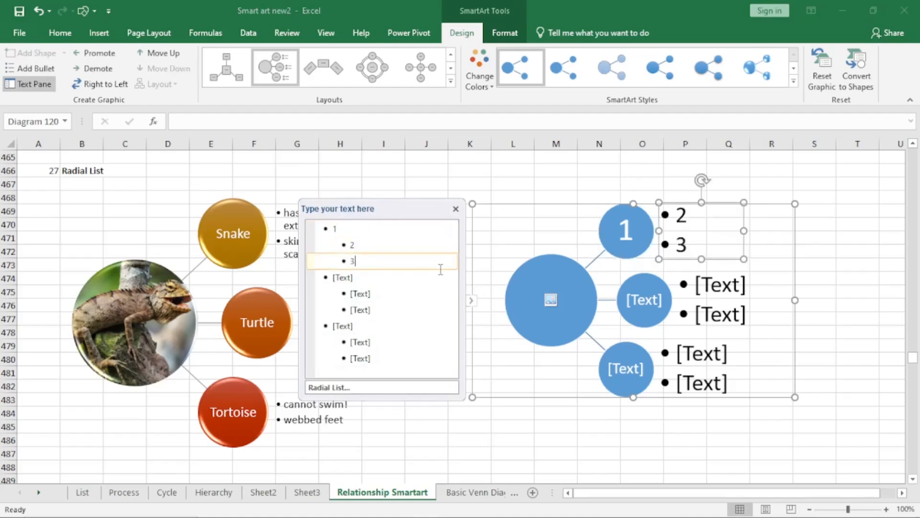
key("Return")
type("4")
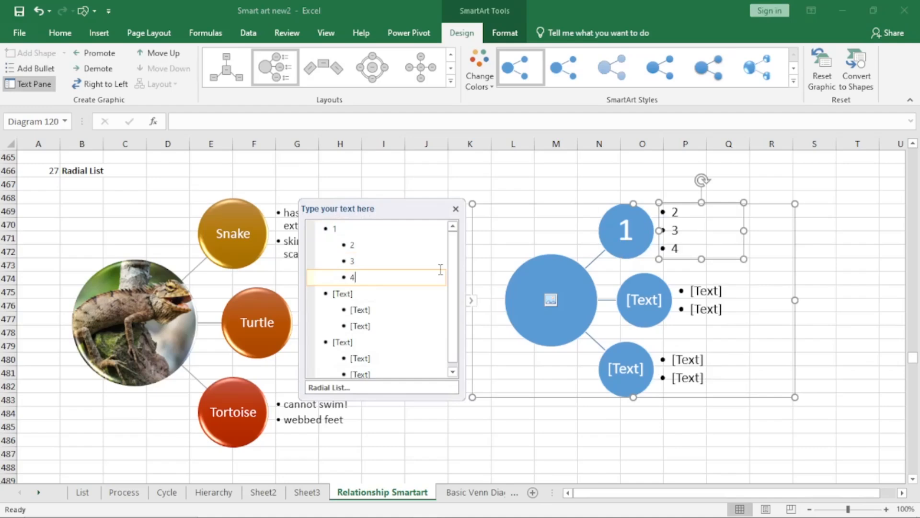
Label the second small circle of the Radial List 5 and fill its two bullets with 6 and 7.
key("Down")
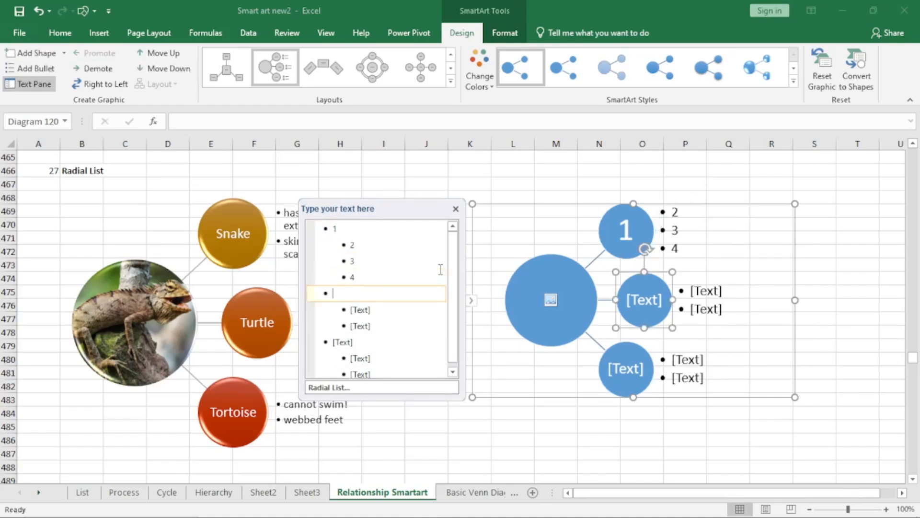
type("5")
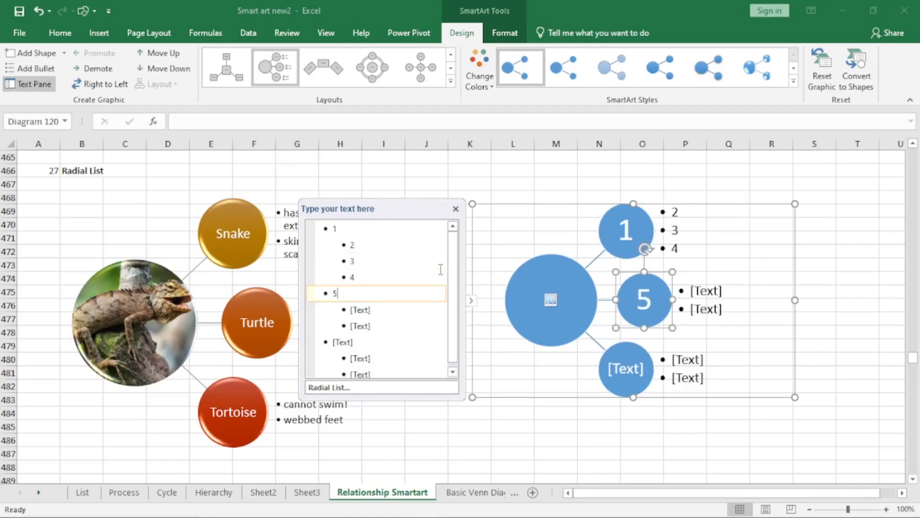
key("Down")
type("6")
key("Down")
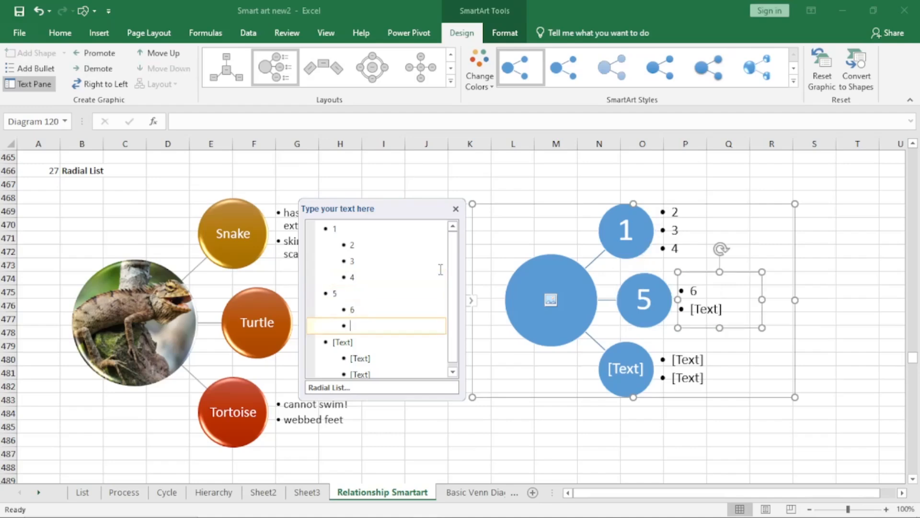
type("7")
Label the third small circle of the Radial List 8 and fill its two bullets with 9 and 10.
key("Down")
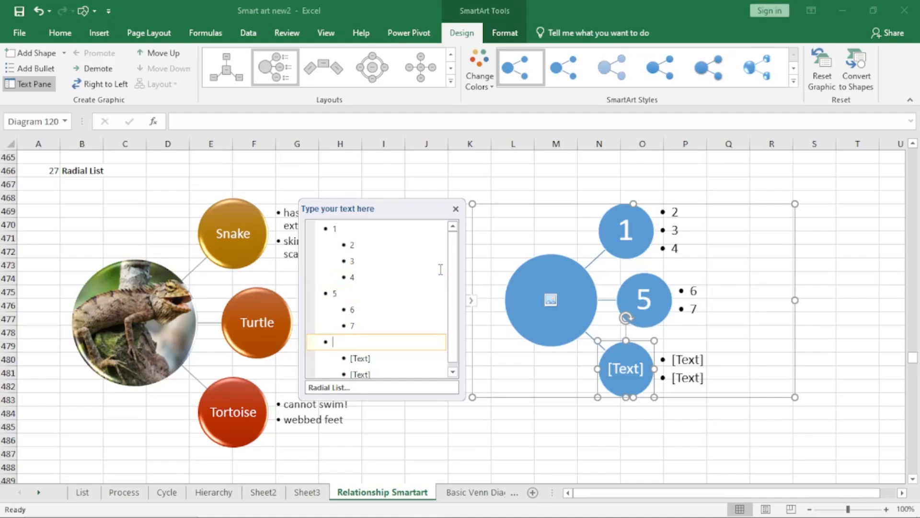
type("8")
key("Down")
type("9")
key("Down")
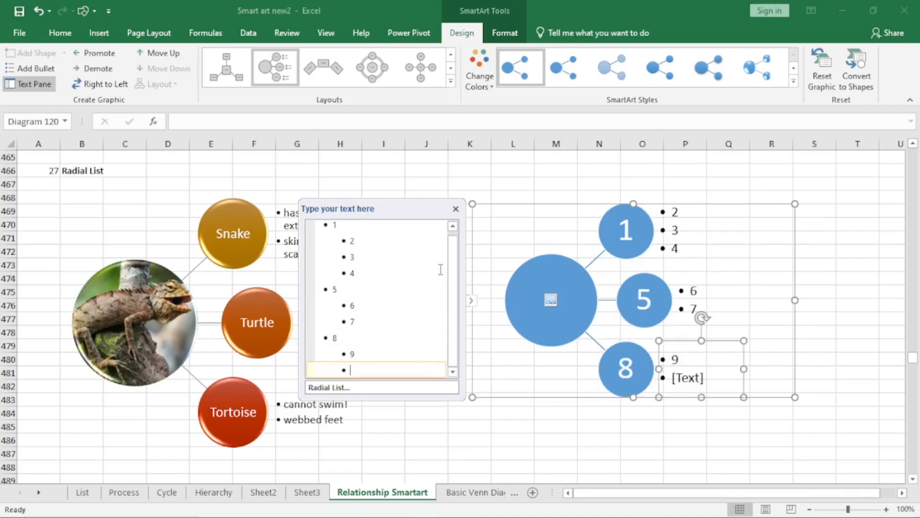
type("10")
Add an entry 11 after bullet 10 and promote it to a fourth small circle of the Radial List.
key("Return")
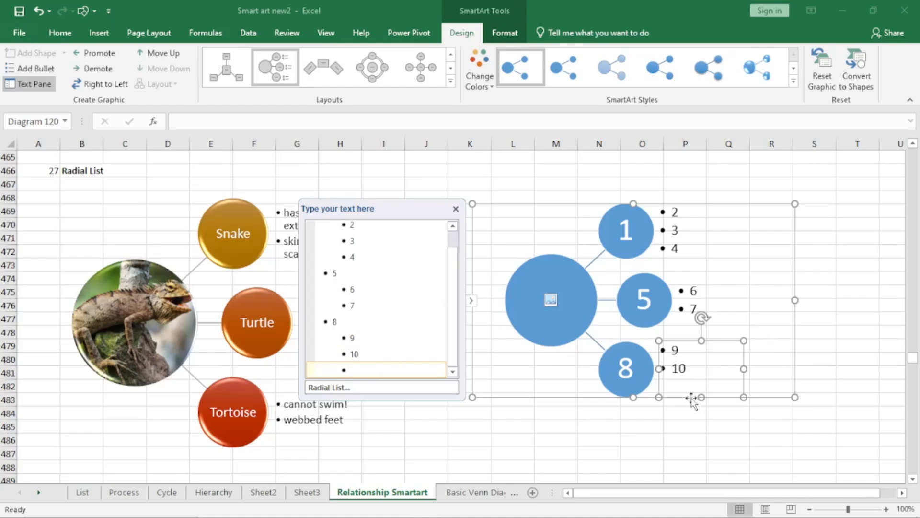
type("11")
key("shift+Tab")
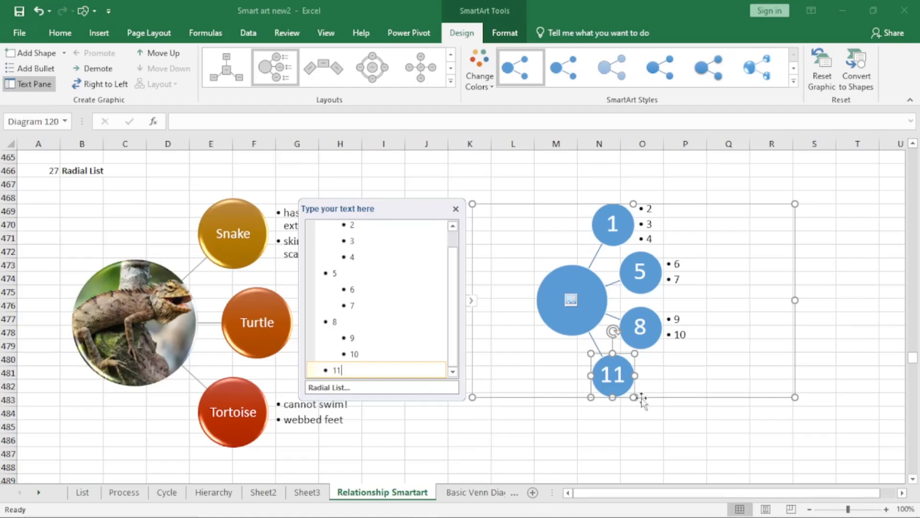
Add a long run of blank top-level circles after 11 in the Radial List graphic.
key("Return")
key("Return")
key("Return")
key("Return")
key("Return")
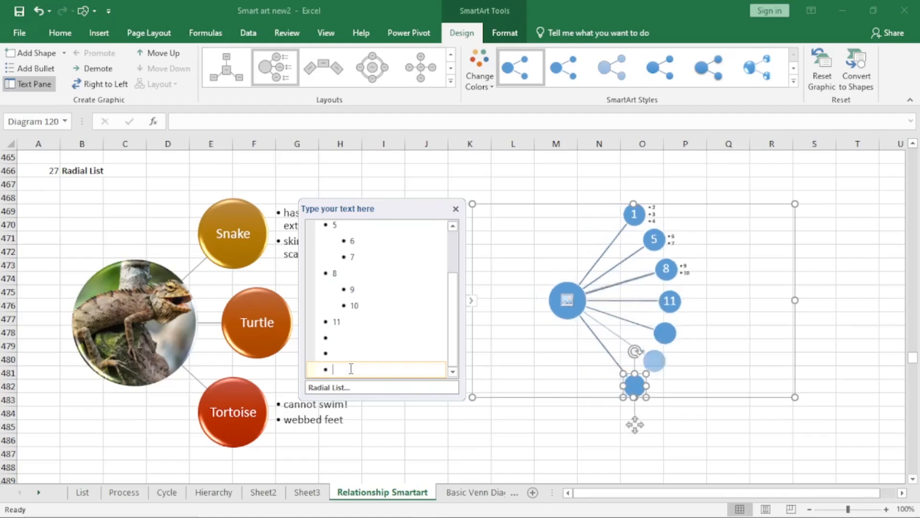
key("Return")
key("Return")
key("Return")
key("Return")
key("Return")
key("Return")
key("Return")
key("Return")
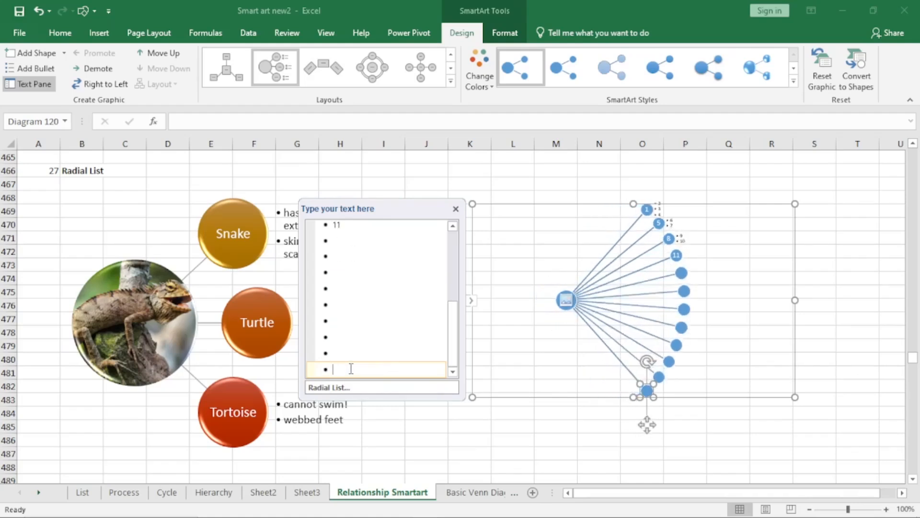
key("Return")
key("Return")
key("Return")
key("Return")
key("Return")
key("Return")
key("Return")
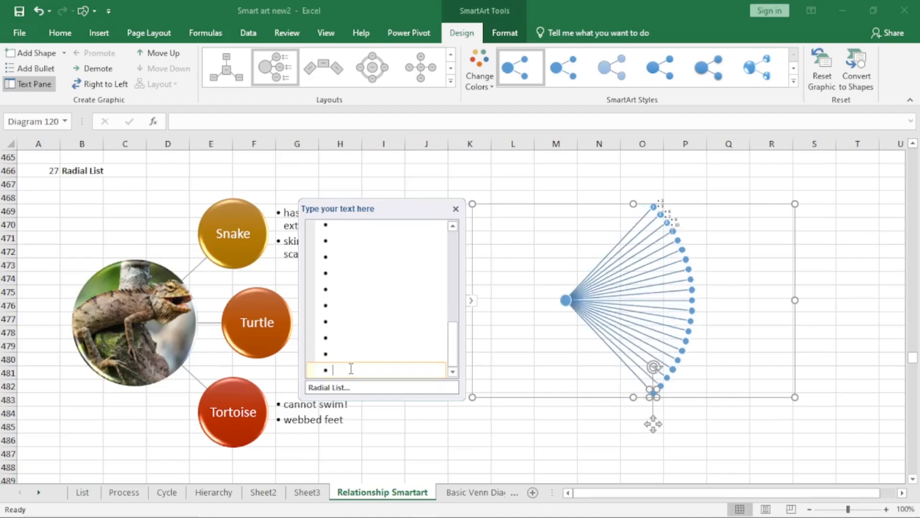
key("Return")
key("Return")
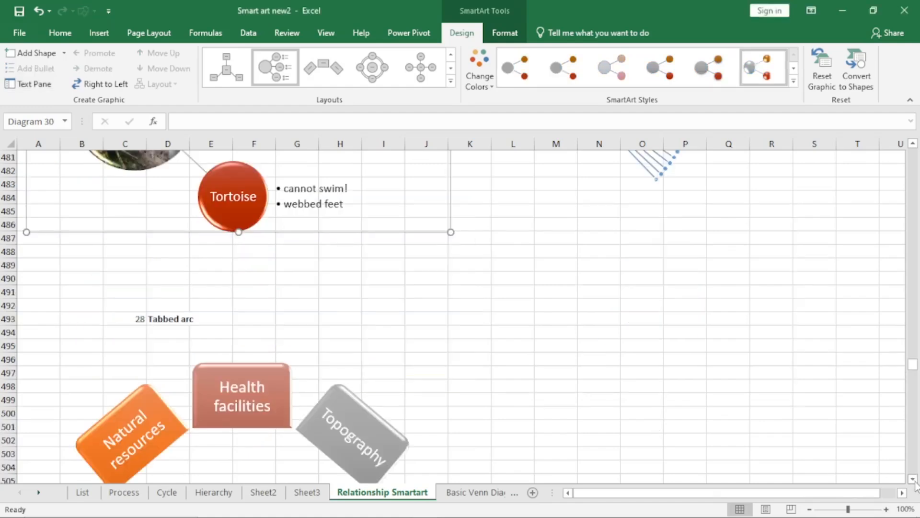
Insert a Tabbed Arc graphic from the Relationship SmartArt layouts and place it beside the finished Tabbed arc example.
scroll(916, 485, "down", 3)
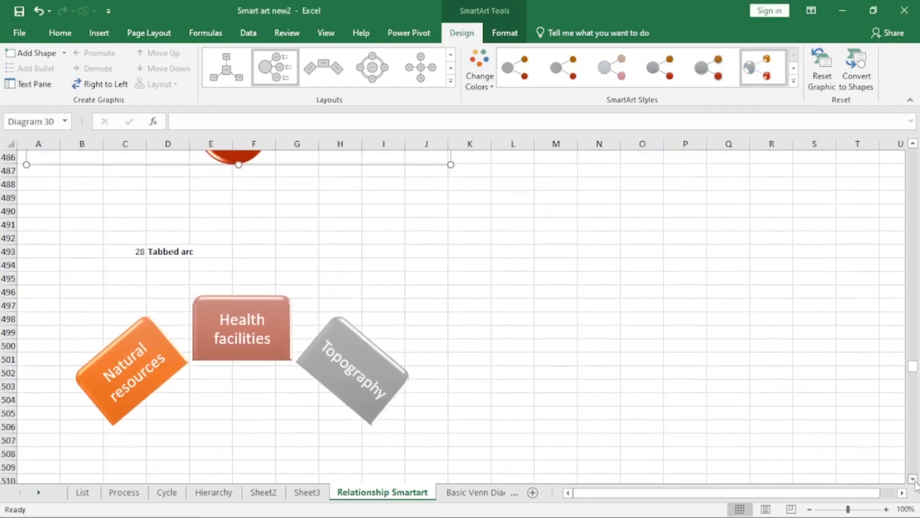
scroll(915, 484, "down", 1)
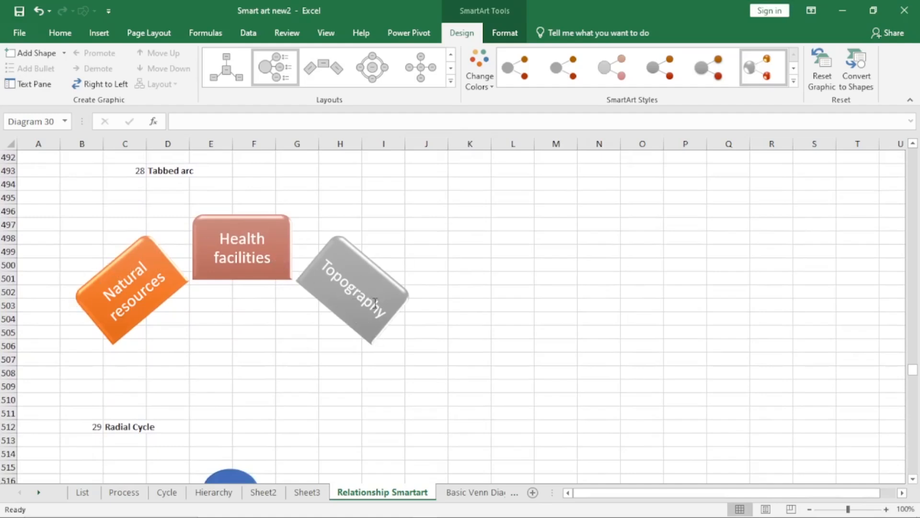
left_click(502, 234)
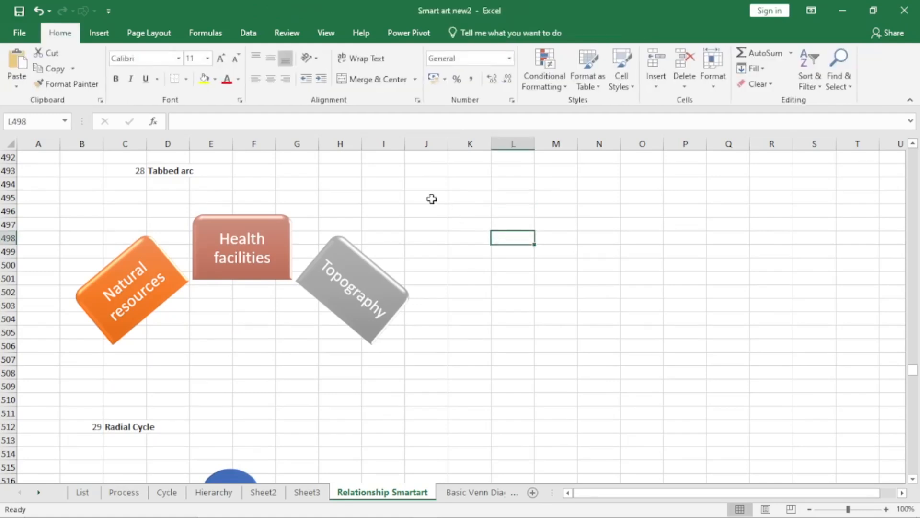
left_click(99, 33)
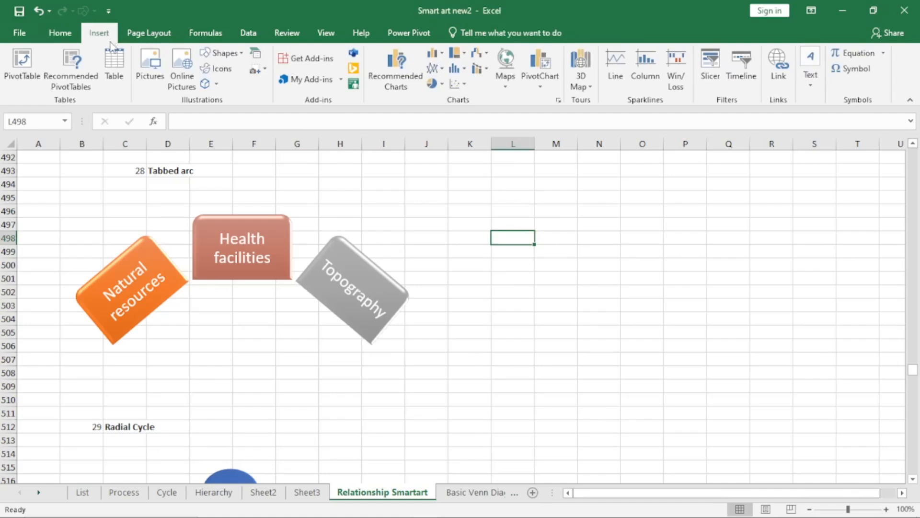
left_click(256, 55)
left_click(271, 247)
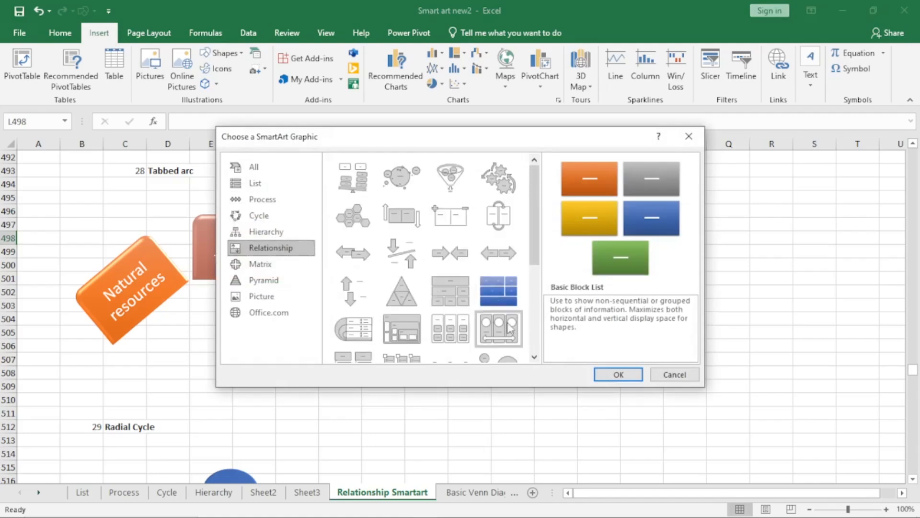
scroll(536, 359, "down", 3)
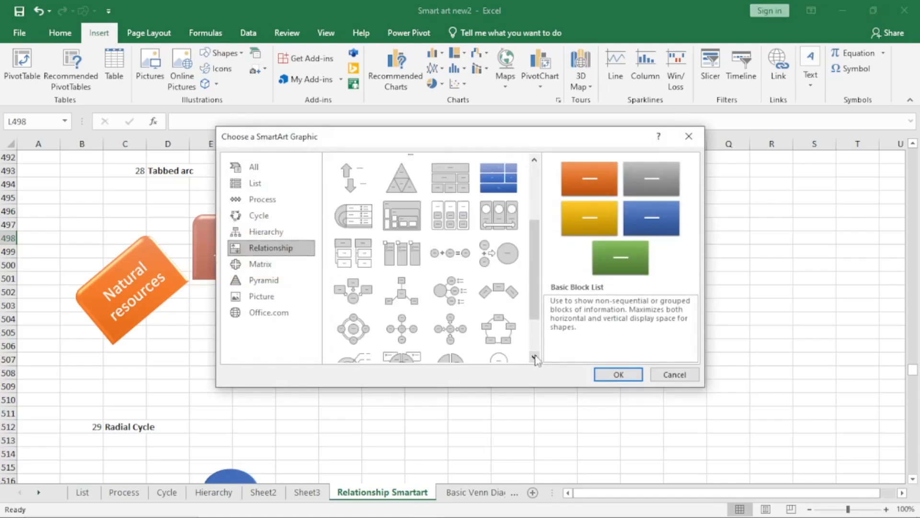
left_click(498, 291)
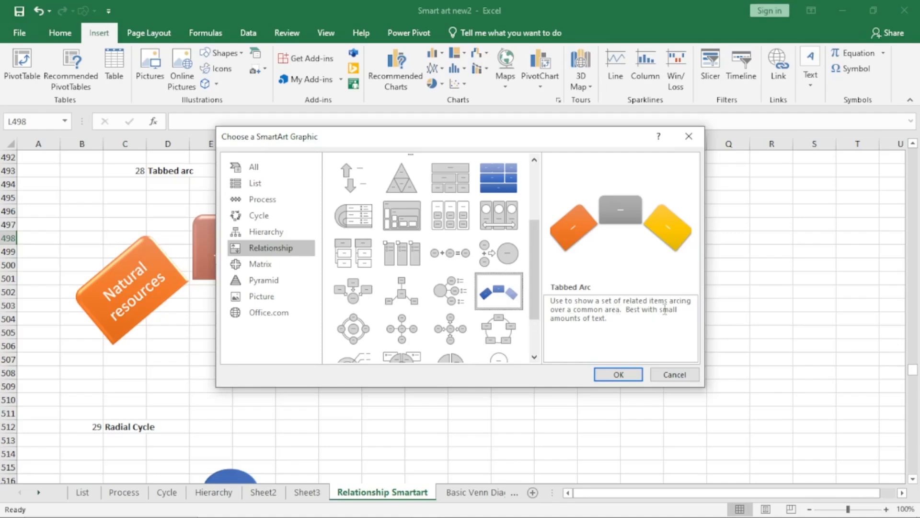
left_click(619, 374)
left_click_drag(560, 218, 729, 280)
Fill the three tabs of the new Tabbed Arc graphic with 1, 2 and 3 in the text pane.
left_click(511, 396)
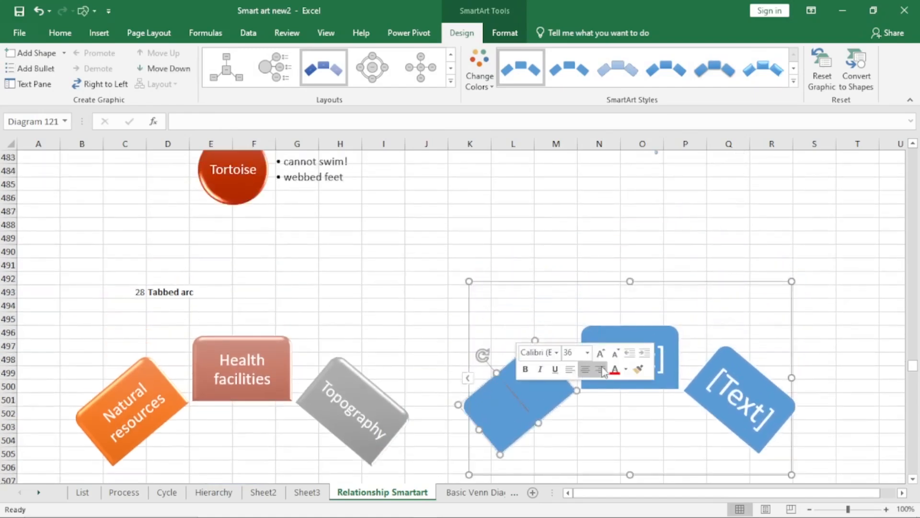
left_click(470, 382)
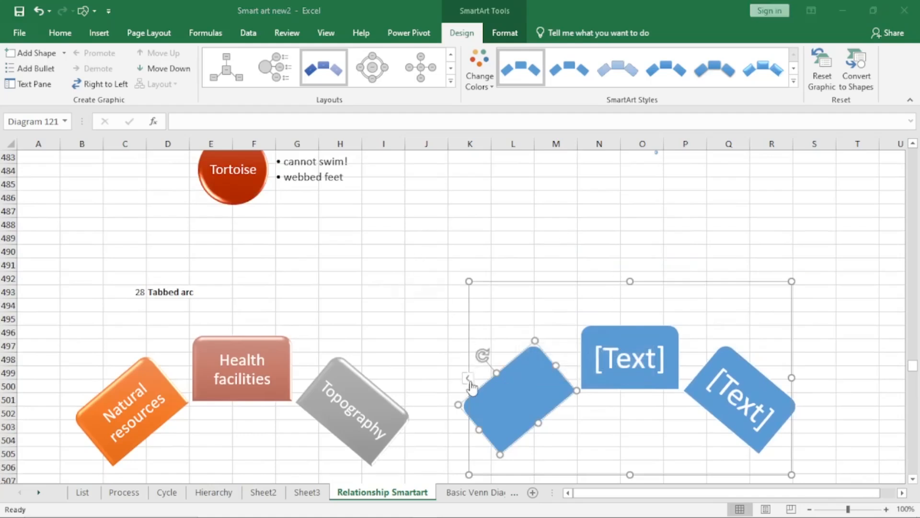
type("1")
key("Down")
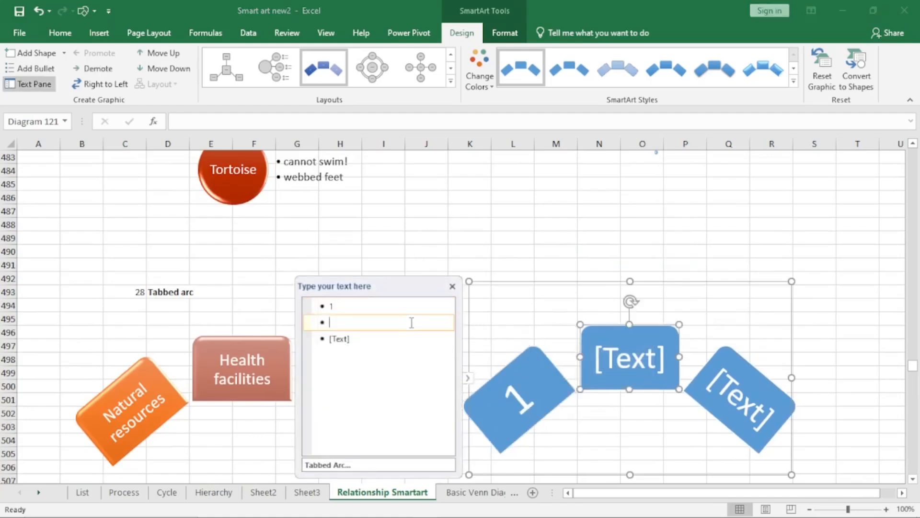
type("2")
key("Down")
type("3")
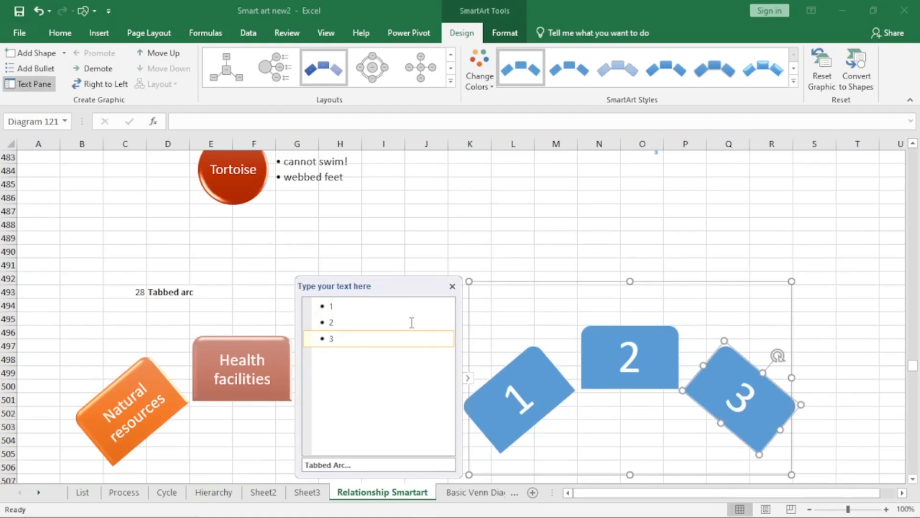
Add a long run of blank tabs after 3 in the Tabbed Arc graphic and close its text pane.
key("Return")
key("Return")
key("Return")
key("Return")
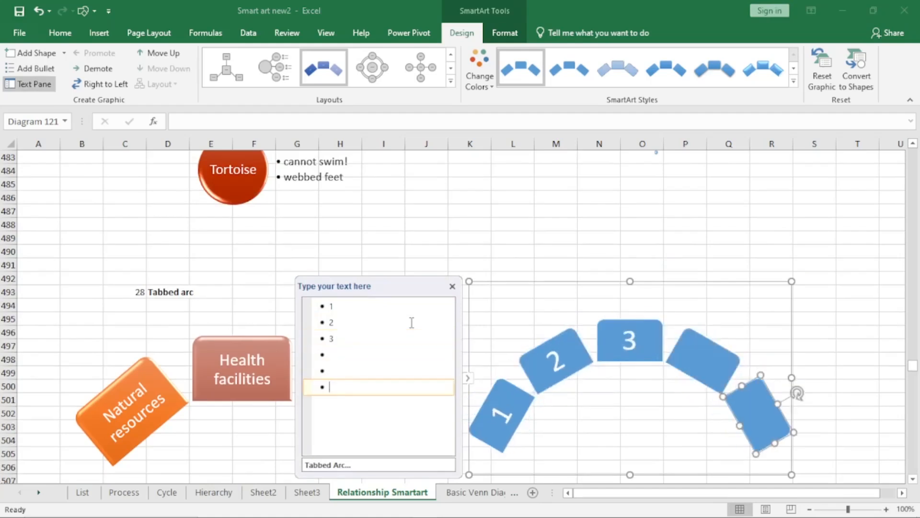
key("Return")
key("Return")
key("Return")
key("Return")
key("Return")
key("Return")
key("Return")
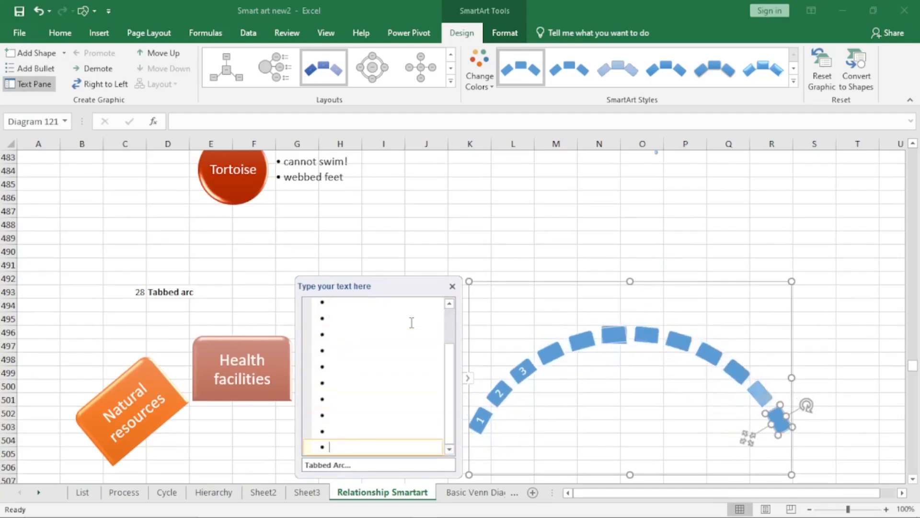
key("Return")
key("Return")
key("Return")
key("Return")
key("Return")
key("Return")
key("Return")
key("Return")
key("Return")
key("Return")
key("Return")
key("Return")
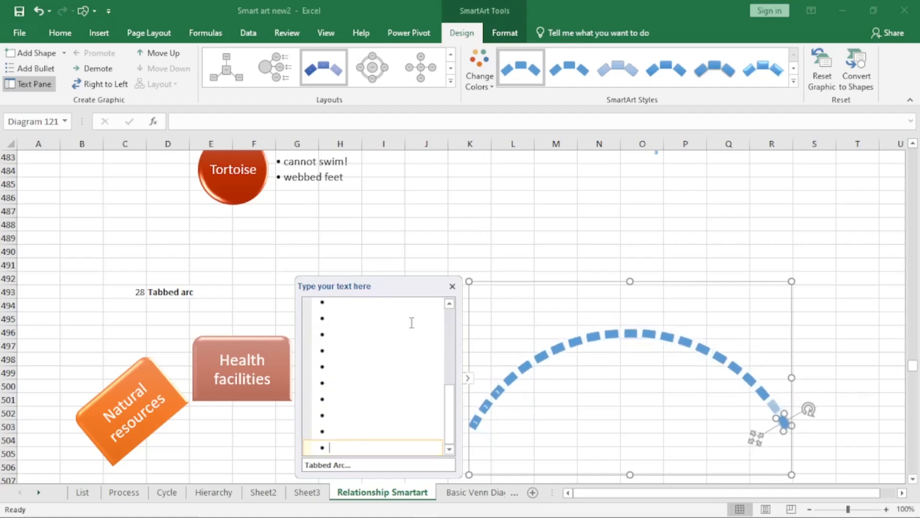
key("Return")
key("Return")
key("Return")
key("Return")
key("Return")
key("Return")
key("Return")
key("Return")
key("Return")
key("Return")
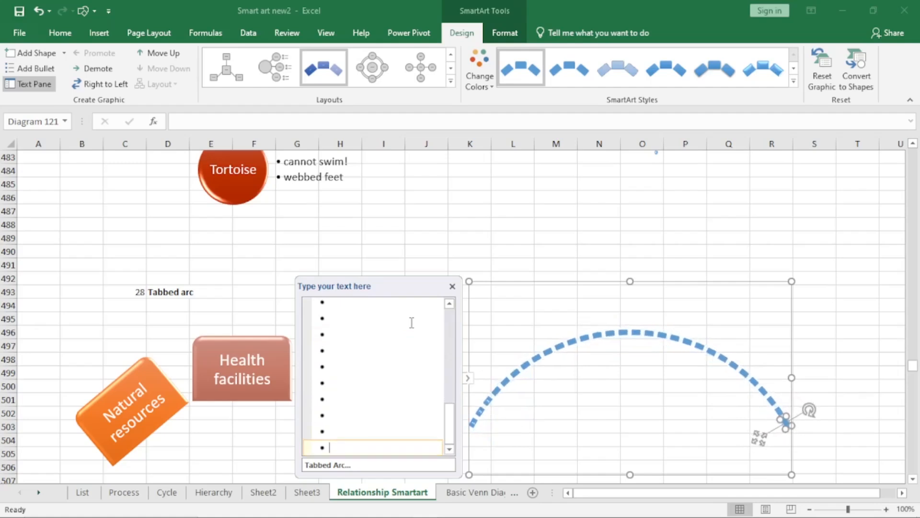
left_click(450, 288)
Insert a Radial Cycle graphic from the Relationship SmartArt layouts and place it beside the finished Radial Cycle example.
scroll(422, 302, "down", 8)
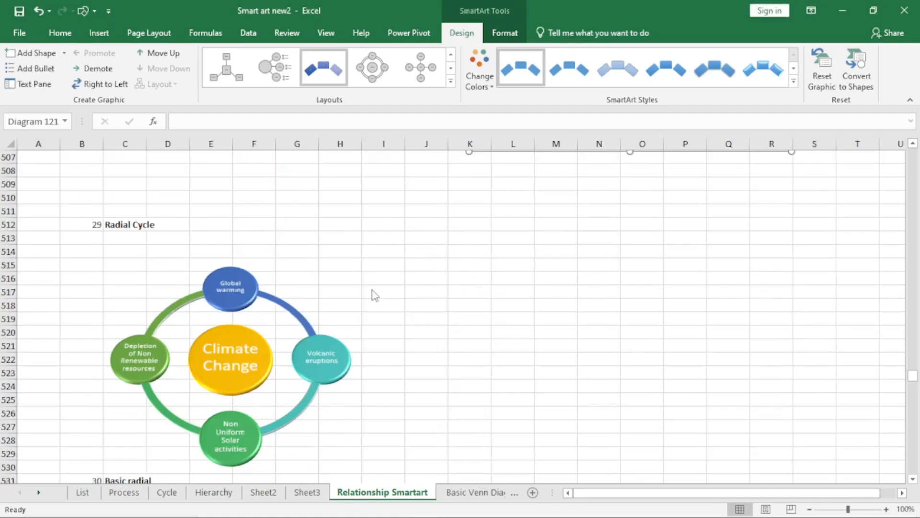
scroll(486, 309, "down", 2)
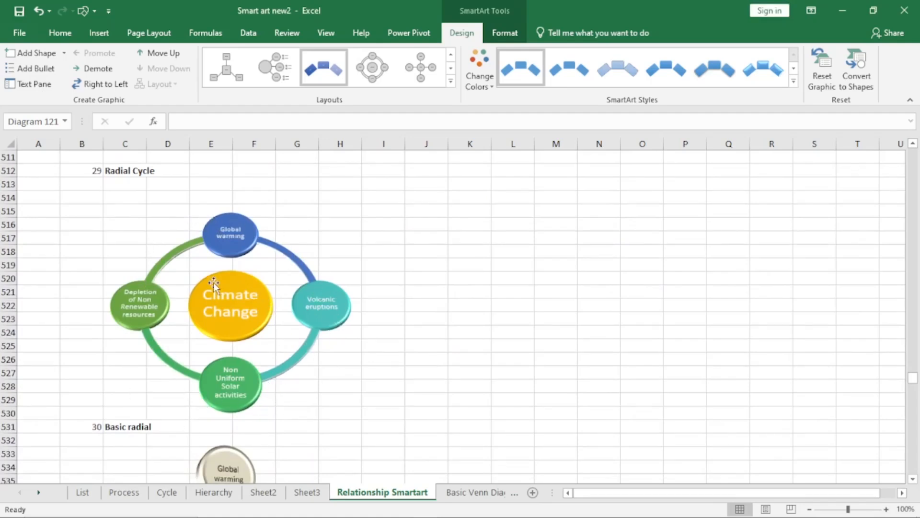
left_click(136, 170)
left_click(396, 253)
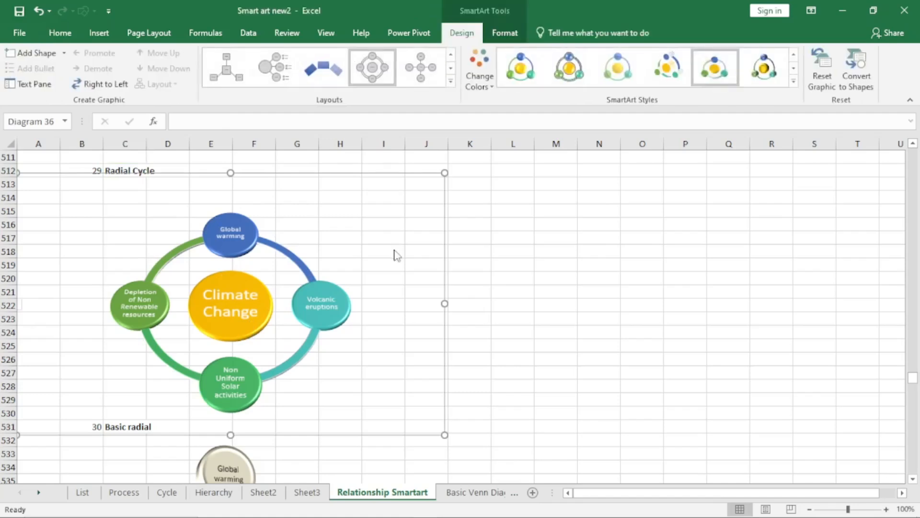
left_click(552, 221)
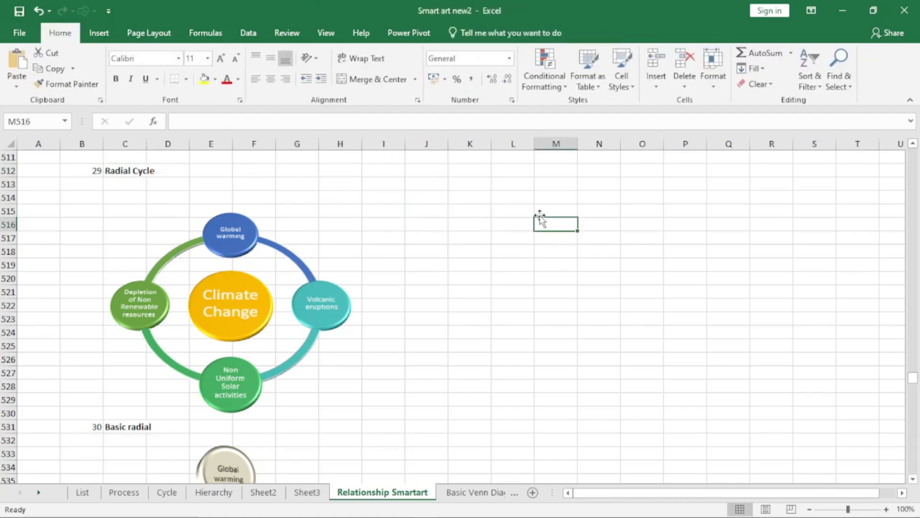
left_click(516, 220)
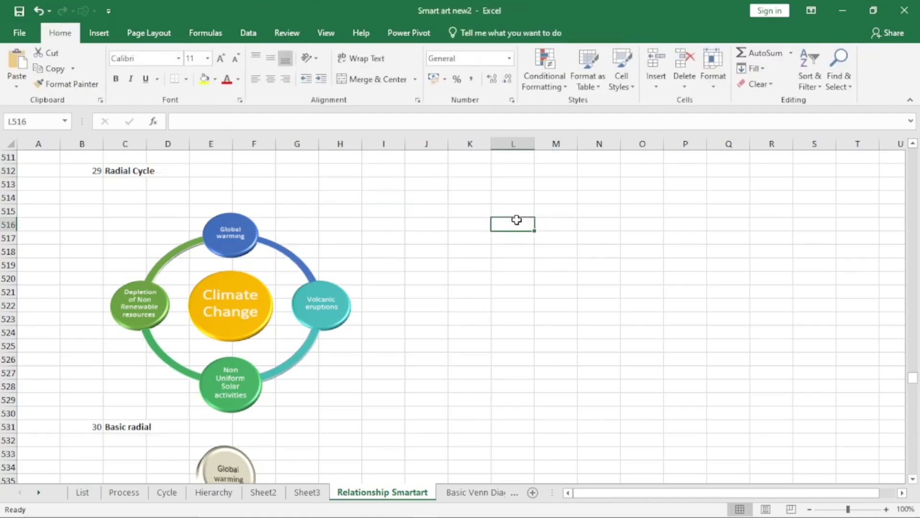
left_click(99, 32)
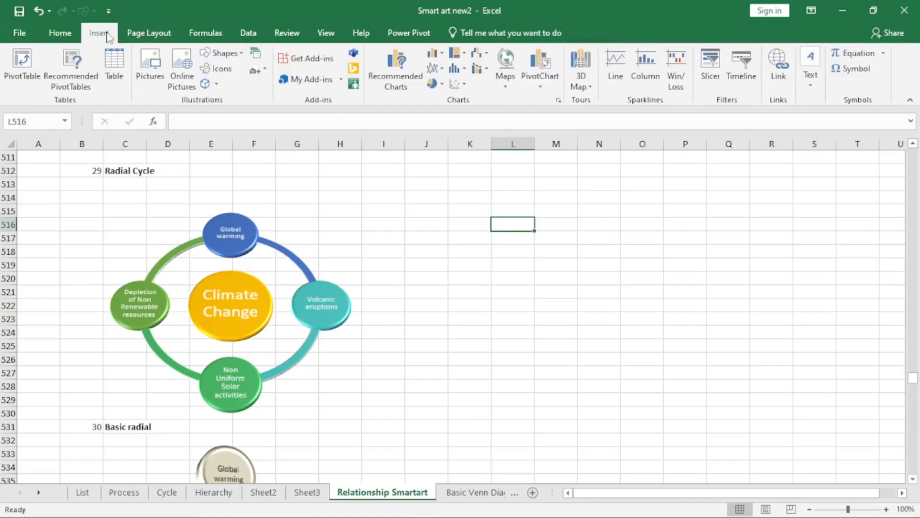
left_click(257, 57)
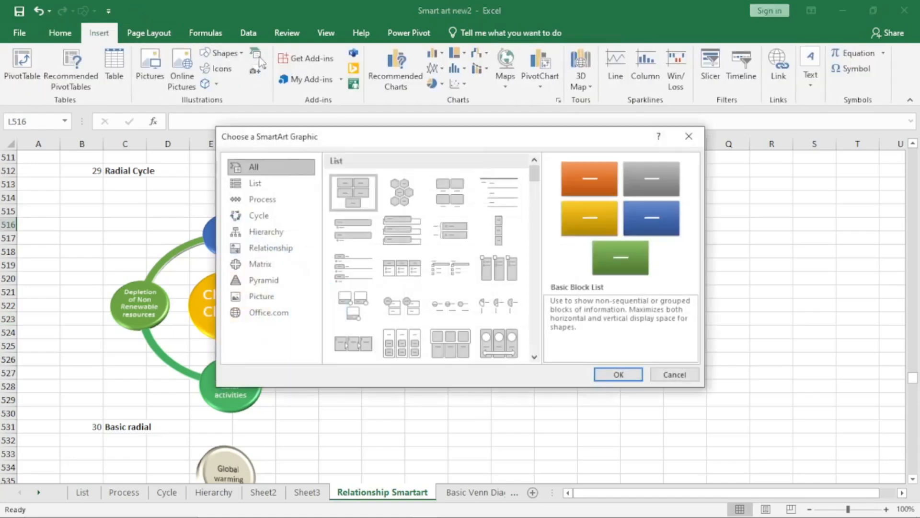
left_click(284, 248)
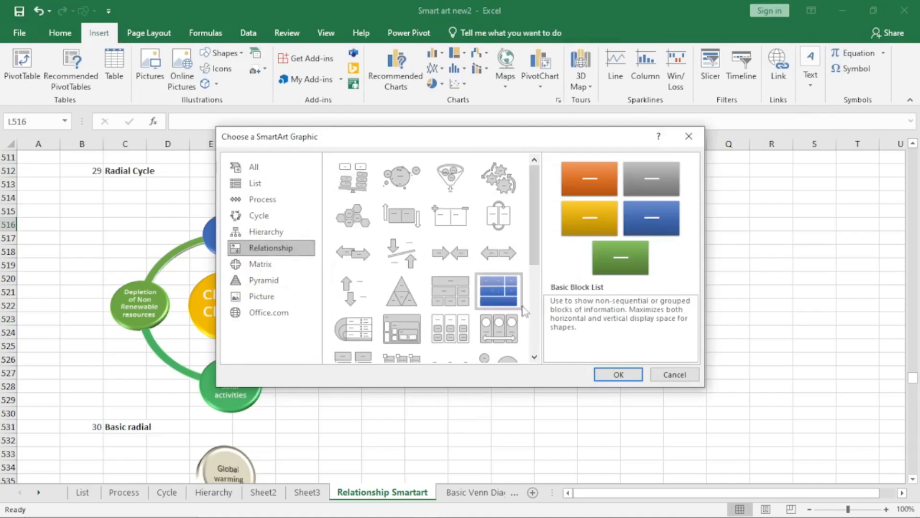
scroll(534, 357, "down", 5)
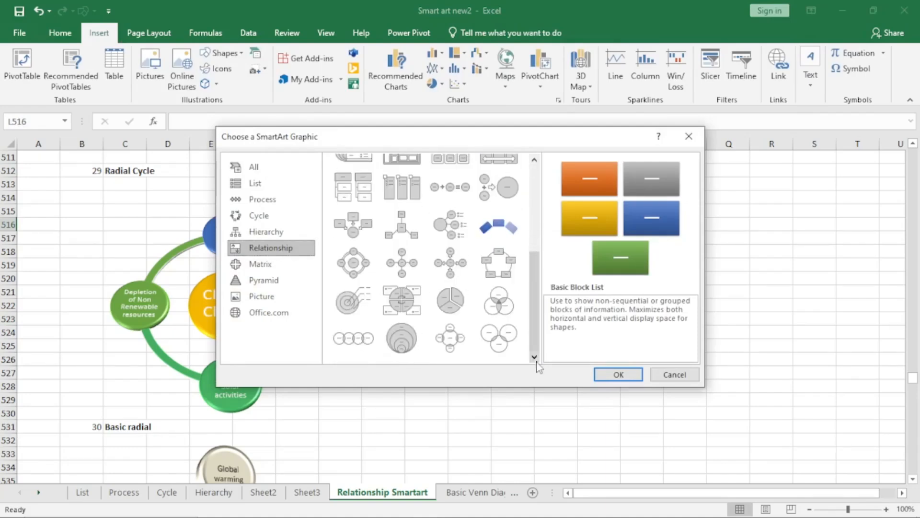
left_click(353, 264)
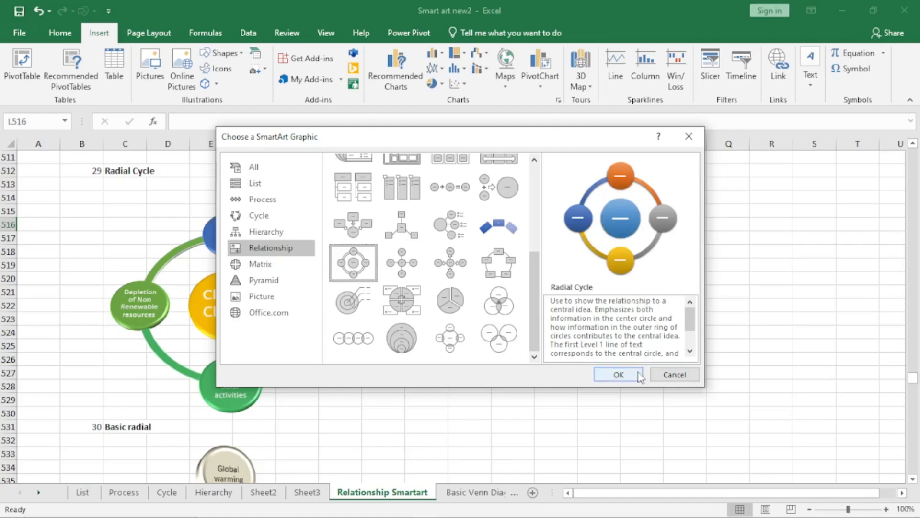
left_click(619, 374)
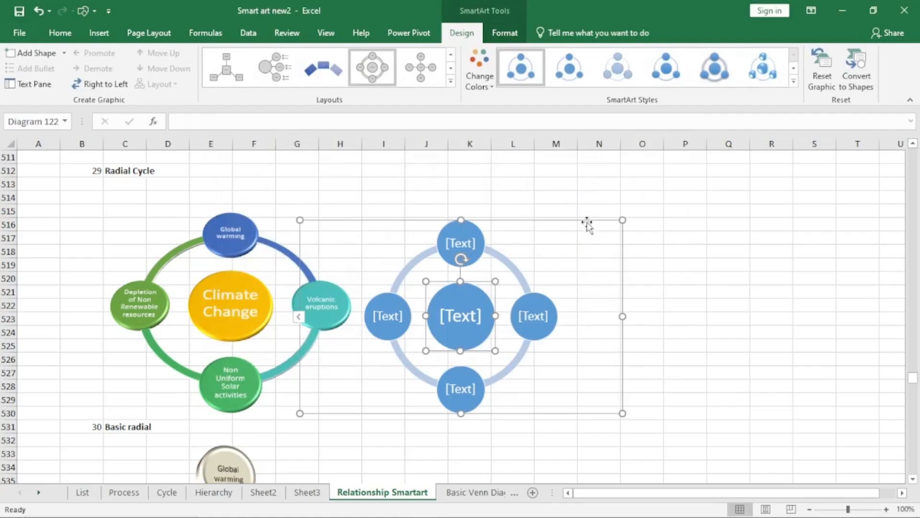
left_click_drag(586, 218, 759, 192)
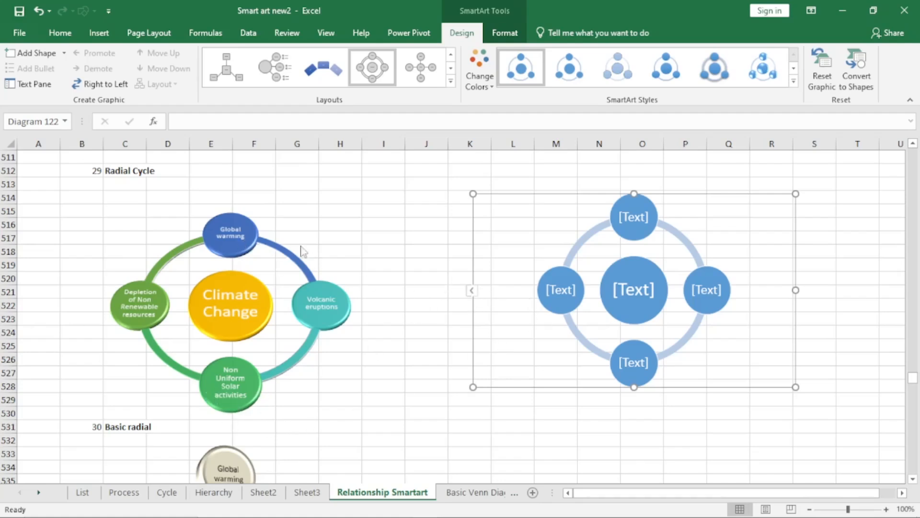
Fill the new Radial Cycle graphic through its text pane with 1 in the centre and 2, 3, 4 and 5 around it.
left_click(472, 291)
type("1")
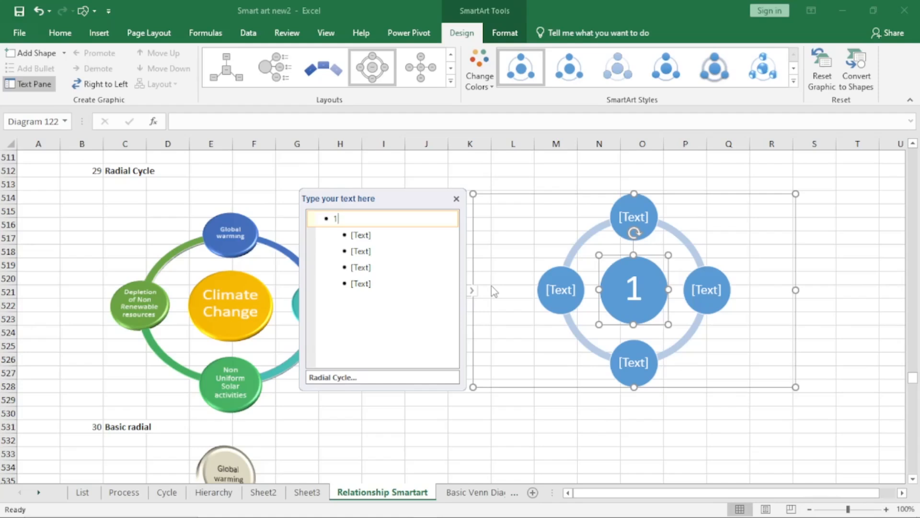
key("Down")
type("2")
key("Down")
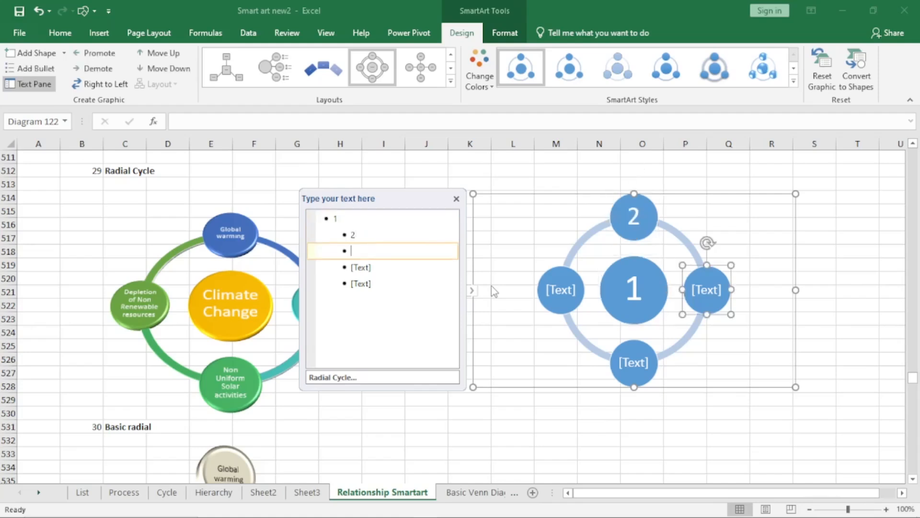
type("3")
key("Down")
type("4")
key("Down")
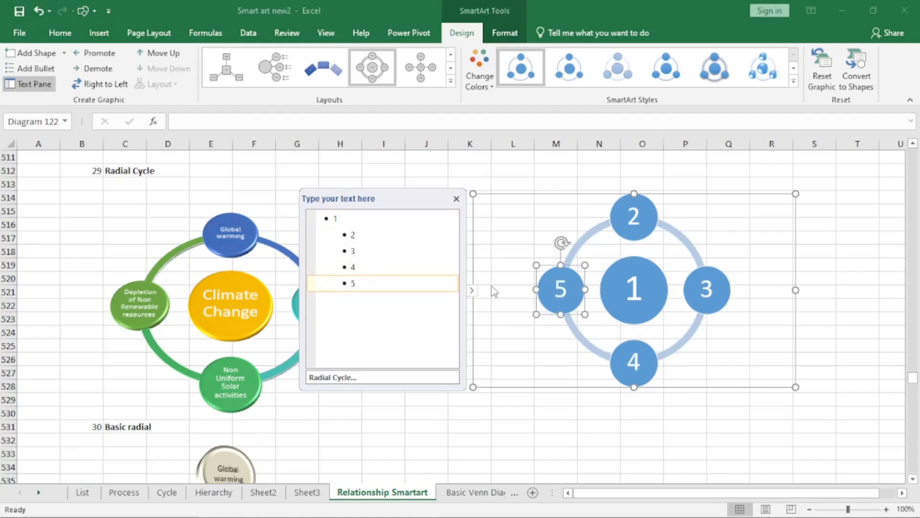
Add a long run of blank outer circles after 5 in the Radial Cycle graphic and leave its text pane.
key("Return")
key("Return")
key("Return")
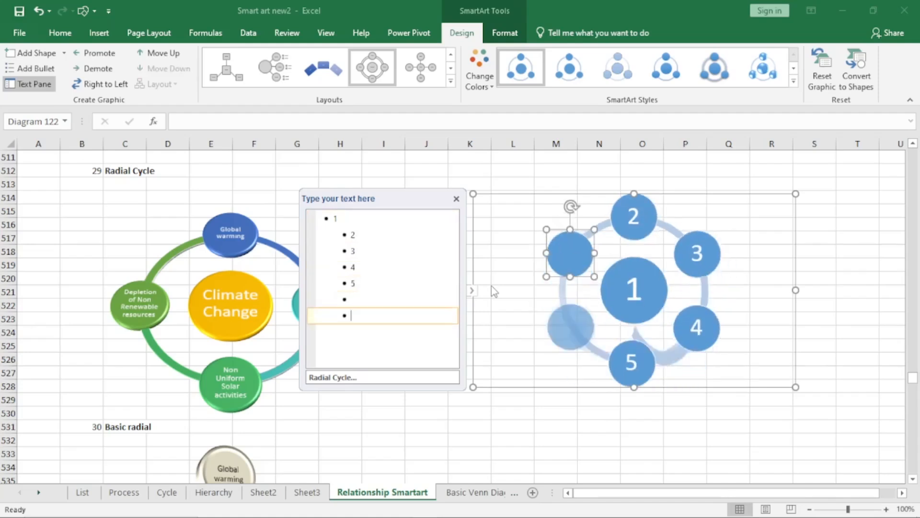
key("Return")
key("Return")
key("Return")
key("Return")
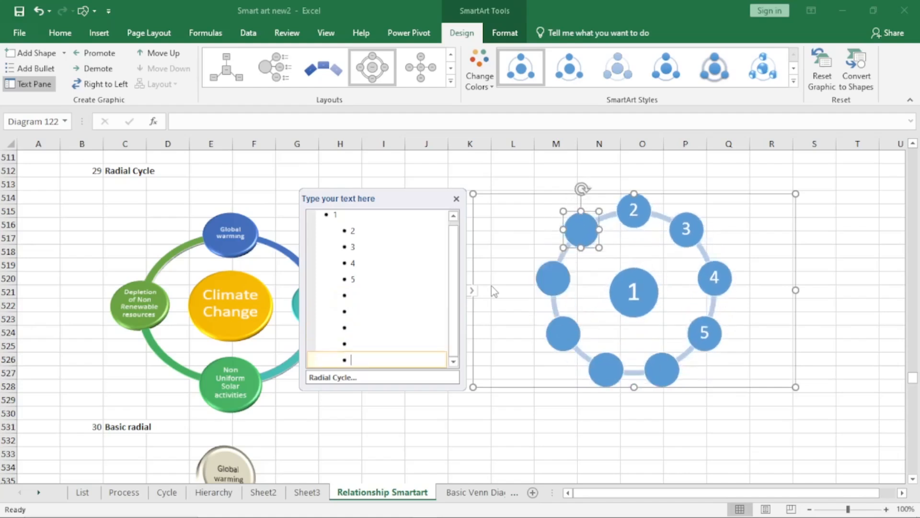
key("Return")
key("Return")
key("Return")
key("Return")
key("Return")
key("Return")
key("Return")
key("Return")
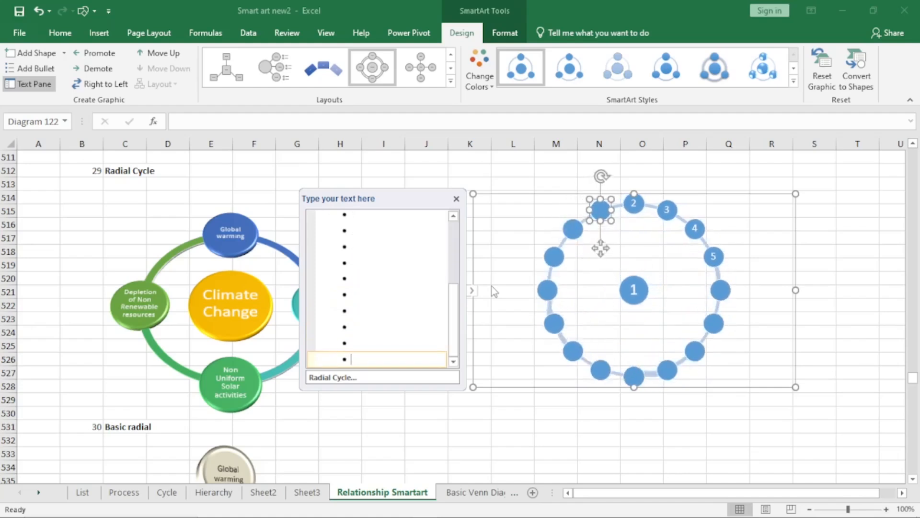
key("Return")
key("Return")
key("Return")
key("Return")
key("Return")
key("Return")
key("Return")
key("Return")
key("Return")
key("Return")
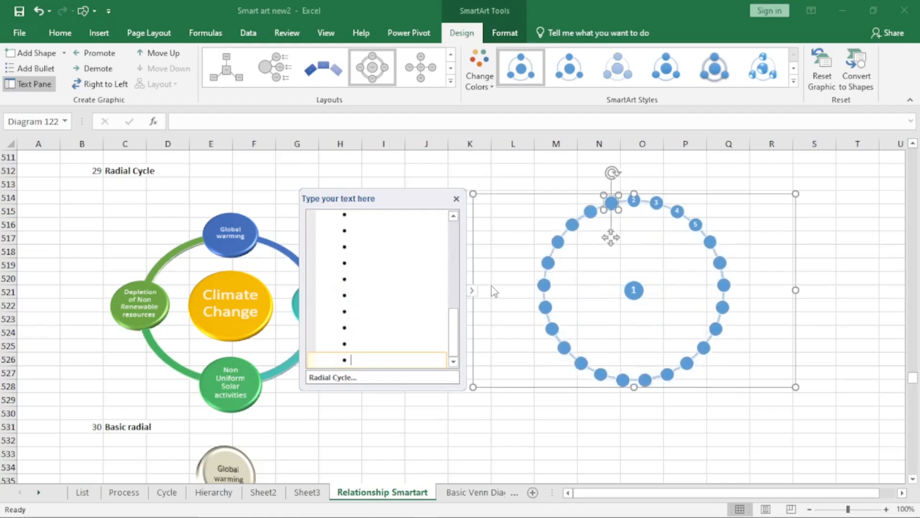
key("Return")
key("Return")
key("Return")
key("Return")
key("Return")
key("Return")
key("Return")
key("Return")
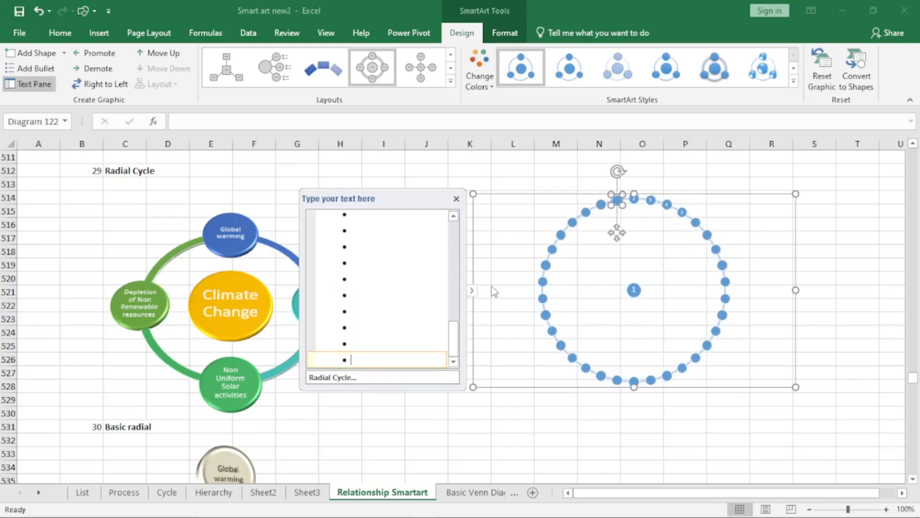
key("Return")
key("Return")
key("Return")
key("Return")
key("Return")
key("Return")
key("Return")
key("Return")
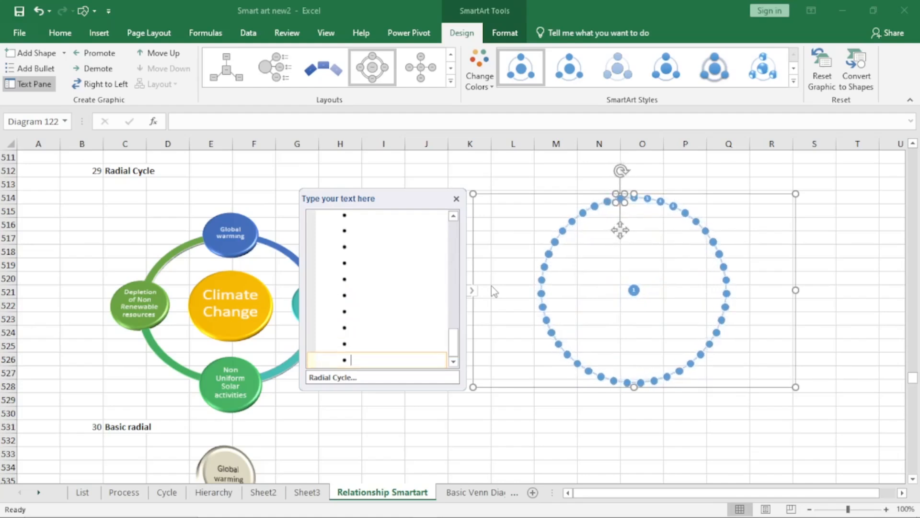
key("Return")
key("Return")
key("Return")
key("Return")
key("Return")
key("Return")
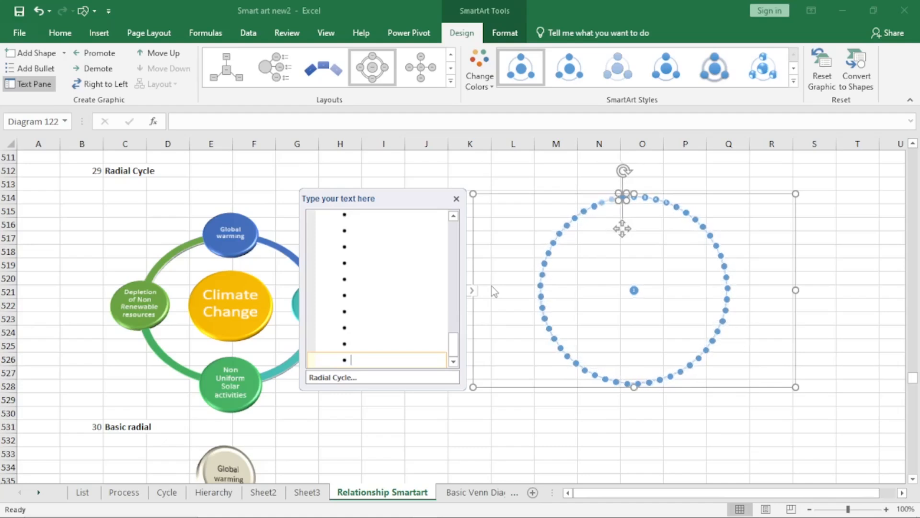
left_click(435, 417)
Compare the finished Basic Radial example with the Radial Cycle example above it.
left_click(912, 479)
left_click(914, 480)
left_click(914, 479)
left_click(914, 479)
left_click(914, 479)
left_click(914, 479)
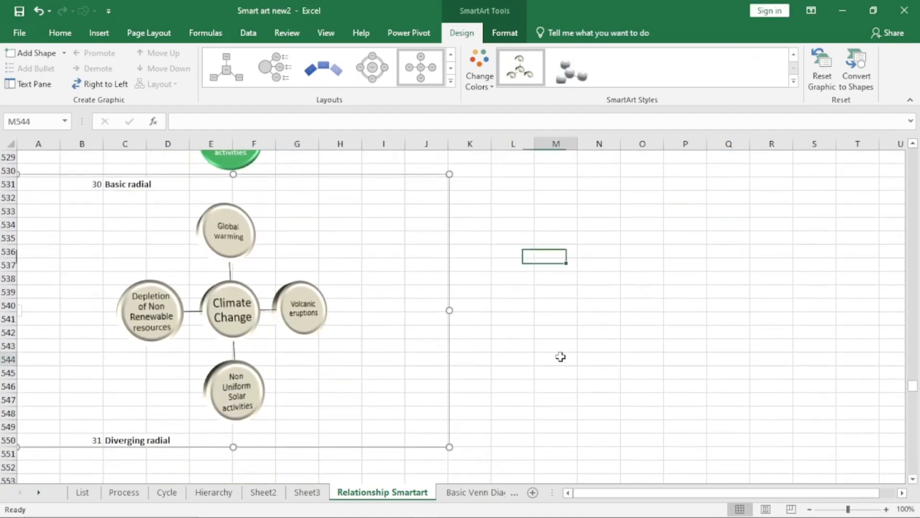
left_click(558, 358)
scroll(386, 342, "up", 5)
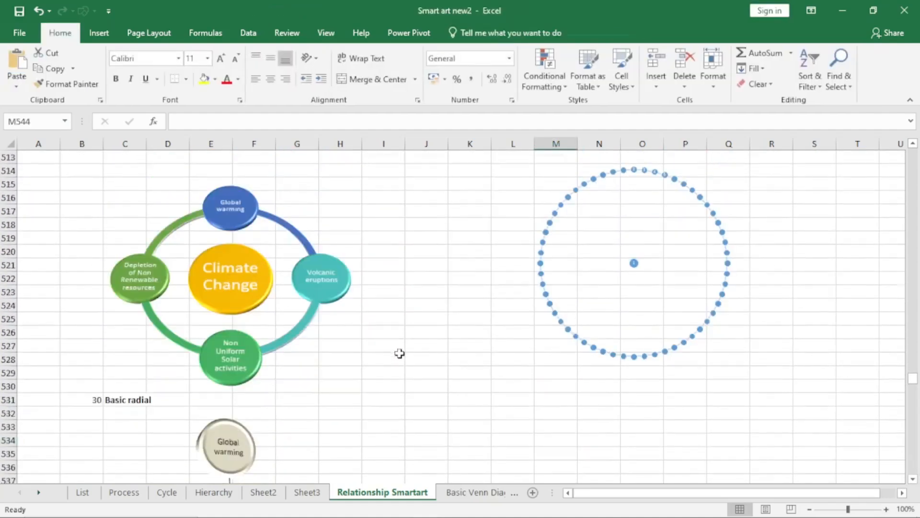
scroll(405, 355, "down", 5)
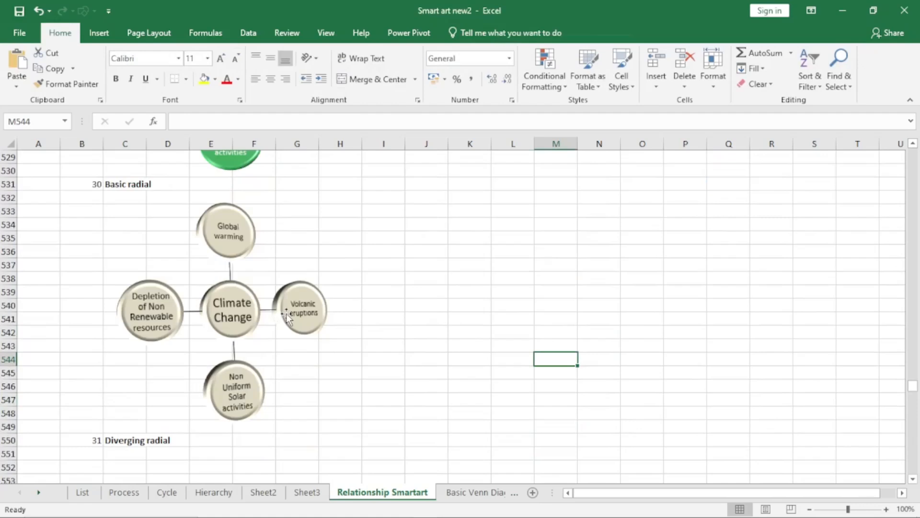
Insert a Basic Radial graphic from the Relationship SmartArt layouts and place it beside the finished Basic Radial example.
left_click(480, 226)
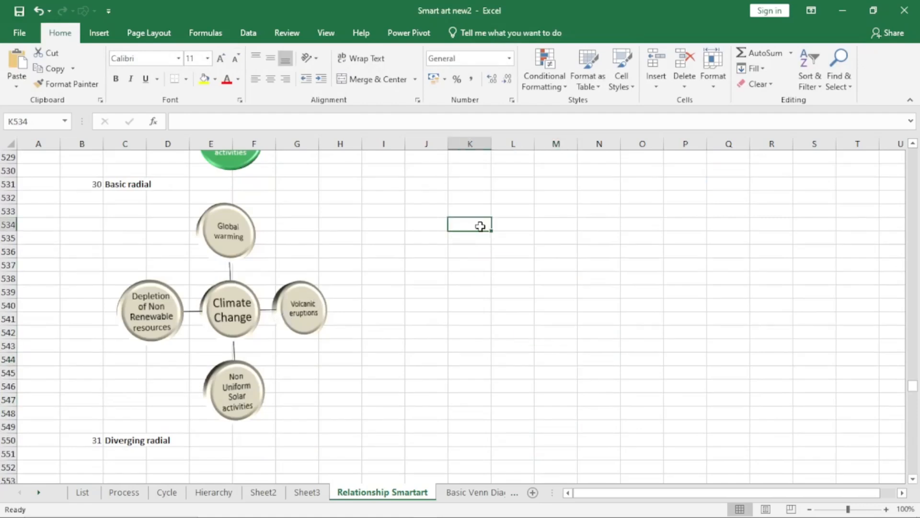
left_click(91, 34)
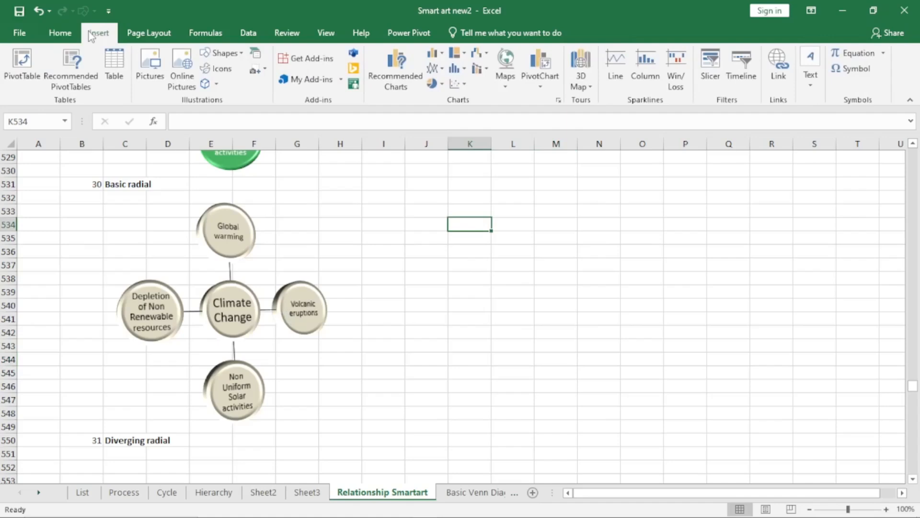
left_click(256, 56)
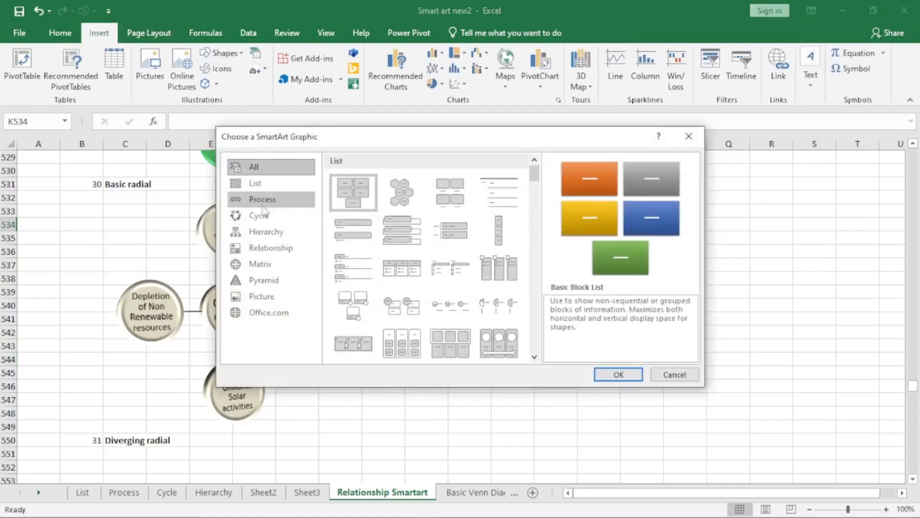
left_click(263, 249)
left_click(535, 357)
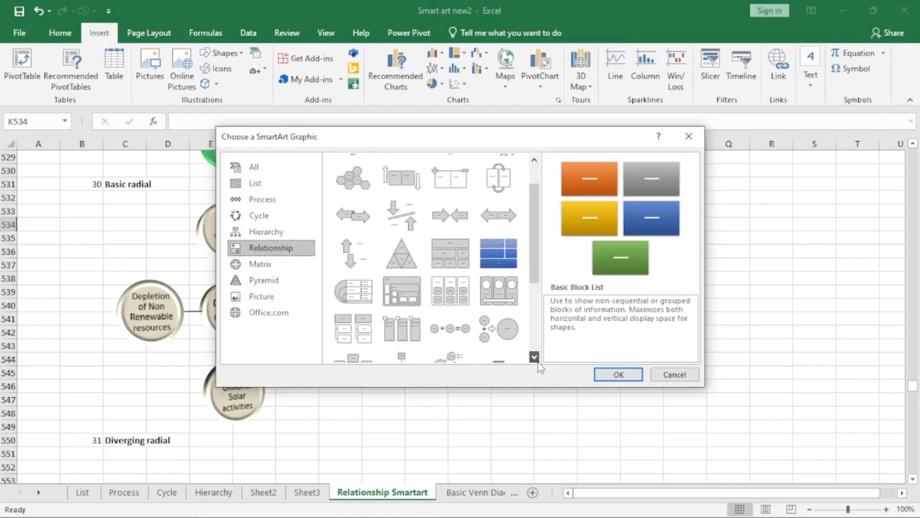
left_click(534, 357)
left_click(534, 357)
left_click(535, 357)
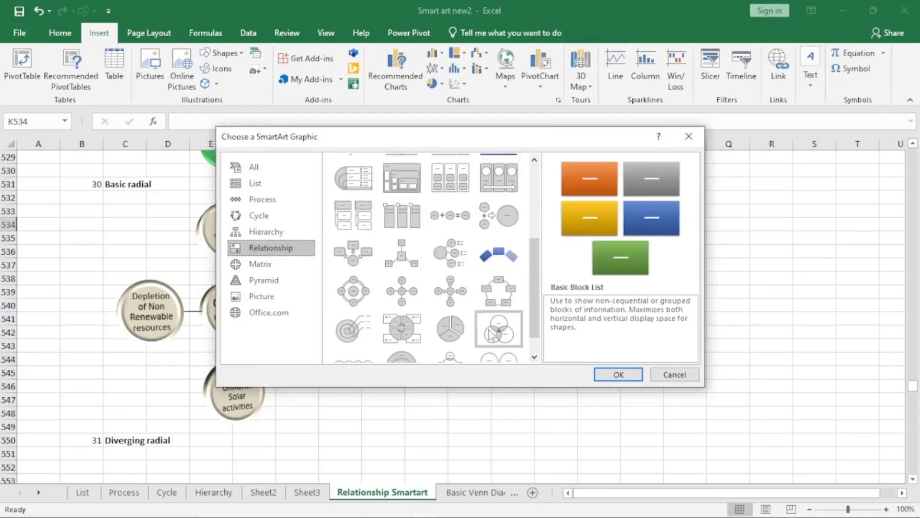
left_click(411, 297)
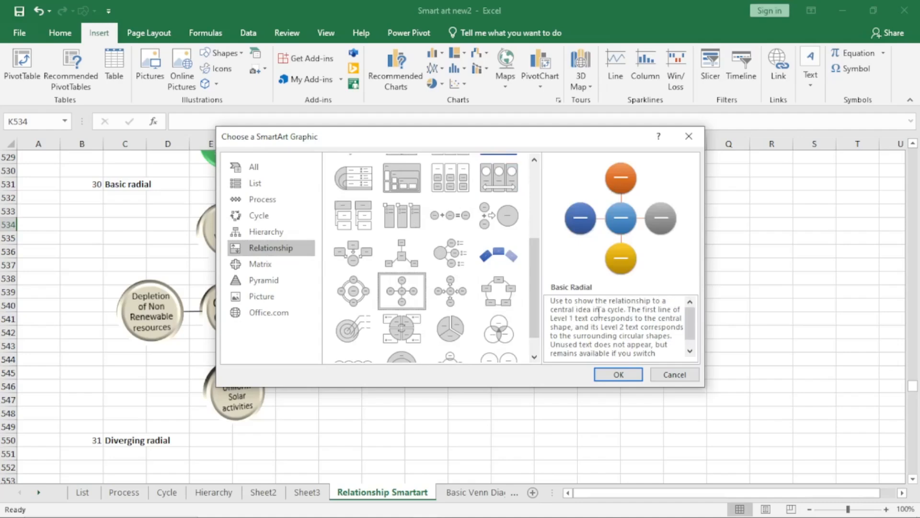
left_click(619, 376)
left_click_drag(573, 220, 676, 204)
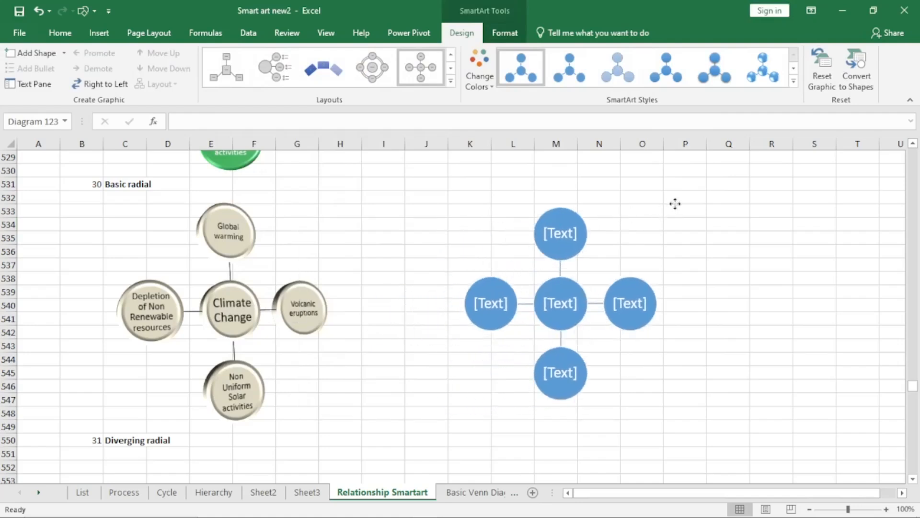
Fill the new Basic Radial graphic through its text pane with 1 in the centre and 2, 3, 4 and 5 around it.
left_click(402, 301)
type("1")
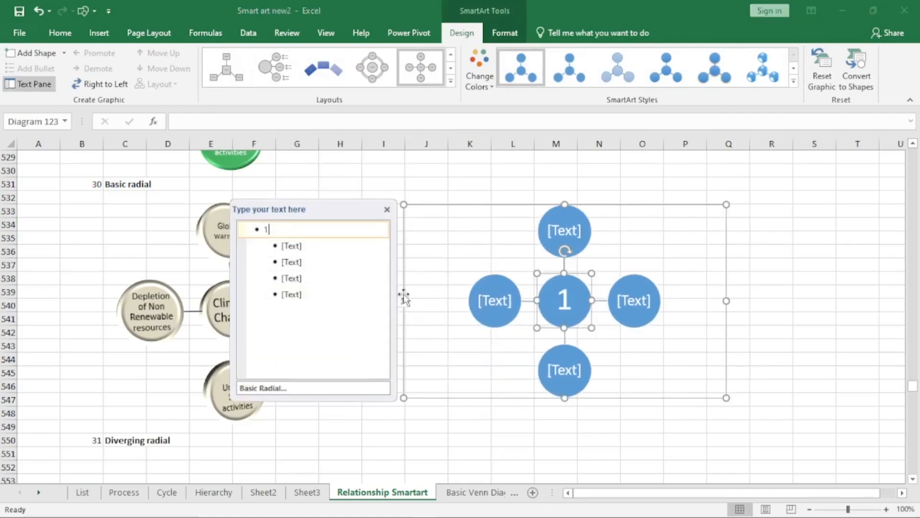
key("Down")
type("2")
key("Down")
type("3")
key("Down")
type("4")
key("Down")
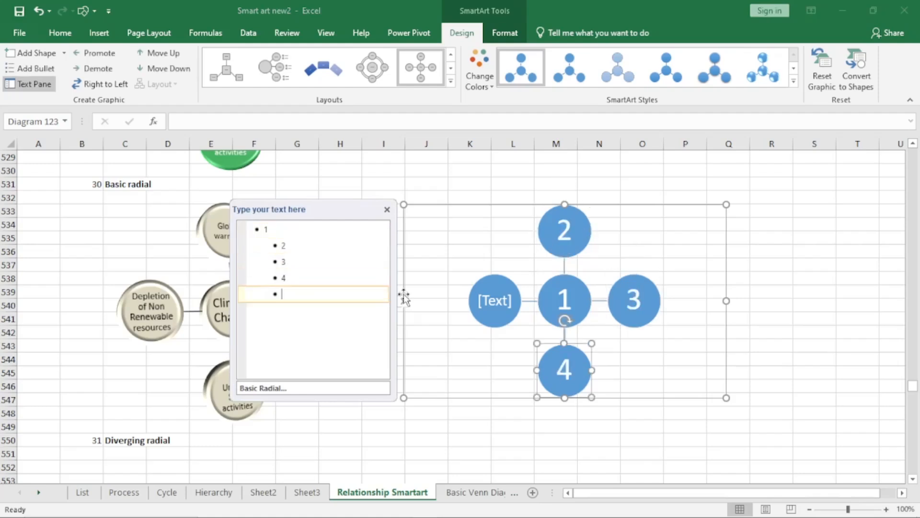
type("5")
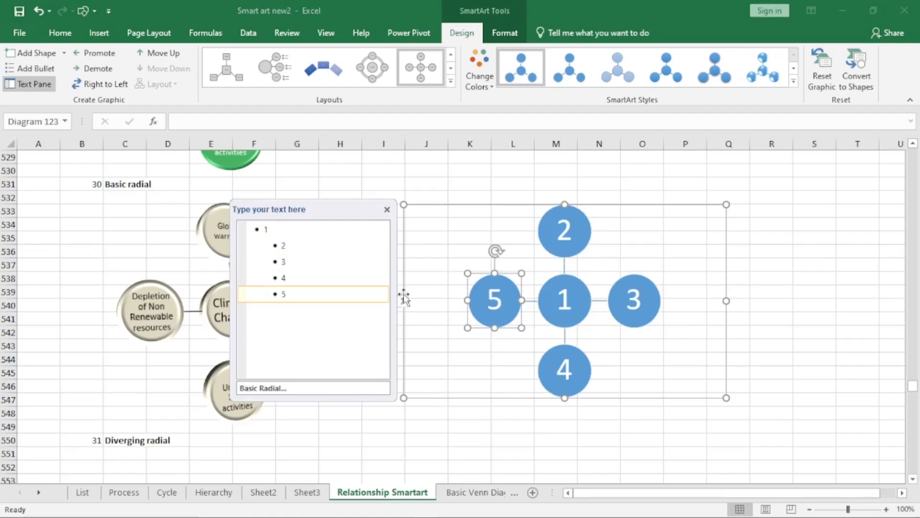
Add a long run of blank outer circles after 5 in the Basic Radial graphic and close its text pane.
key("Return")
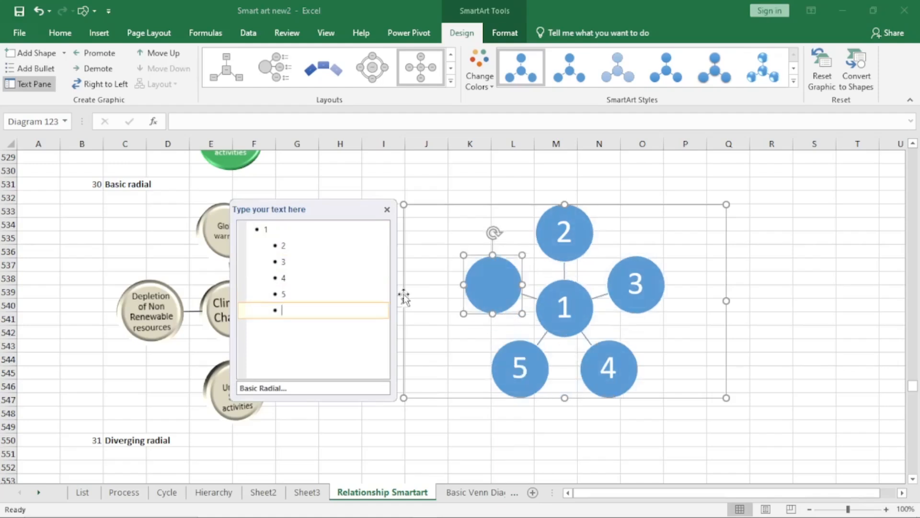
key("Return")
key("Return")
key("Return")
key("Return")
key("Return")
key("Return")
key("Return")
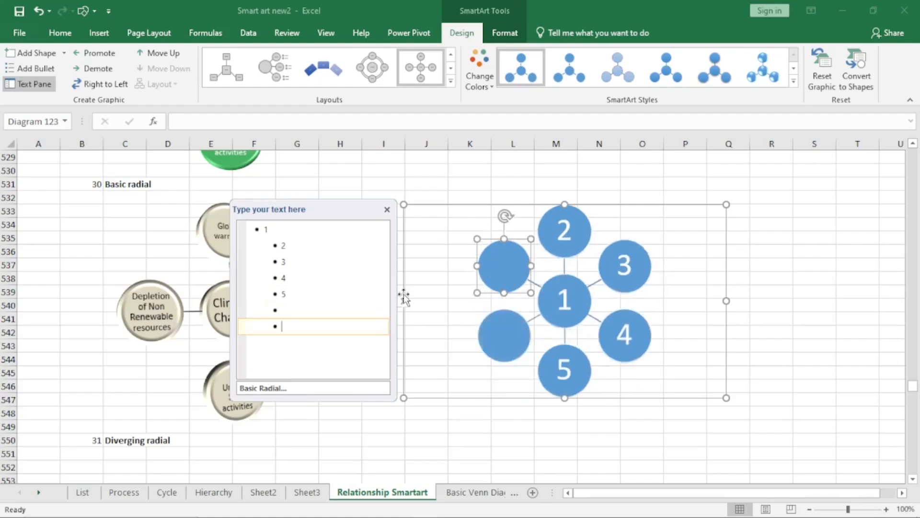
key("Return")
key("Return")
key("Return")
key("Return")
key("Return")
key("Return")
key("Return")
key("Return")
key("Return")
key("Return")
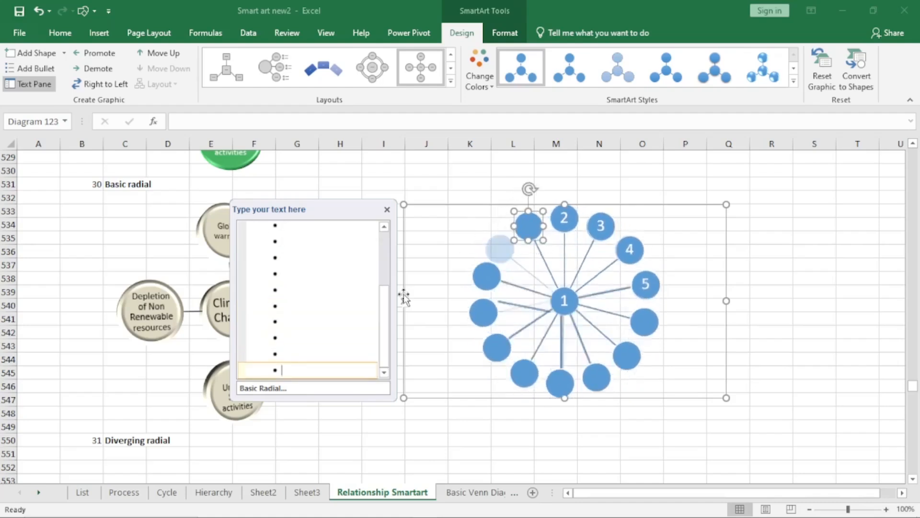
key("Return")
key("Return")
key("Return")
key("Return")
key("Return")
key("Return")
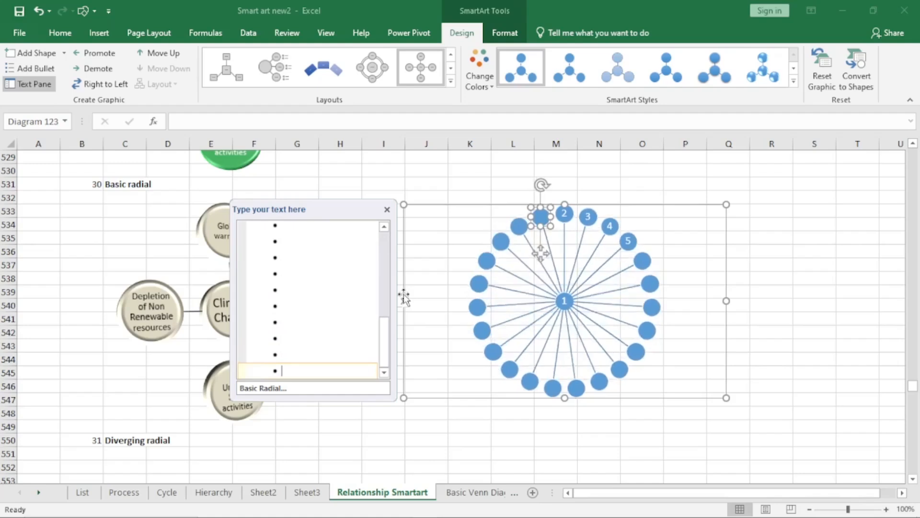
key("Return")
key("Return")
key("Return")
key("Return")
key("Return")
key("Return")
key("Return")
key("Return")
key("Return")
key("Return")
key("Return")
key("Return")
key("Return")
key("Return")
key("Return")
key("Return")
key("Return")
key("Return")
key("Return")
key("Return")
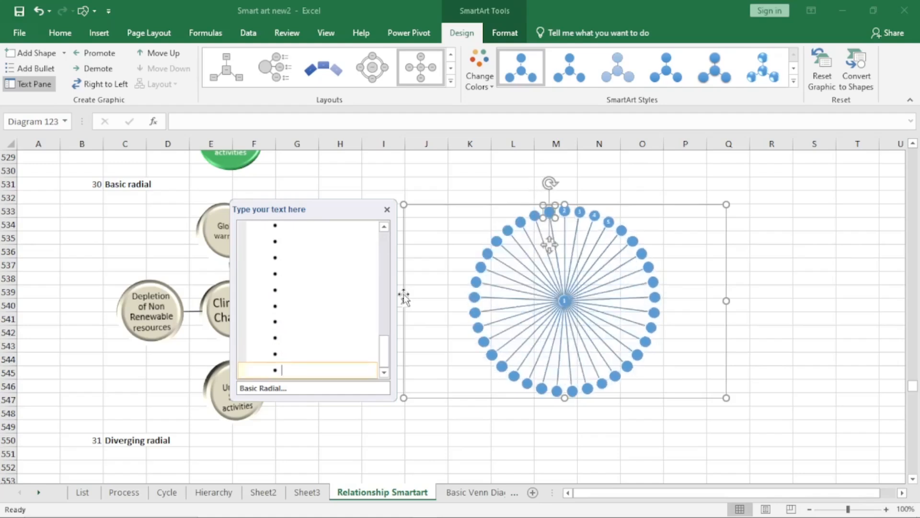
key("Return")
key("Return")
key("Return")
key("Return")
key("Return")
key("Return")
key("Return")
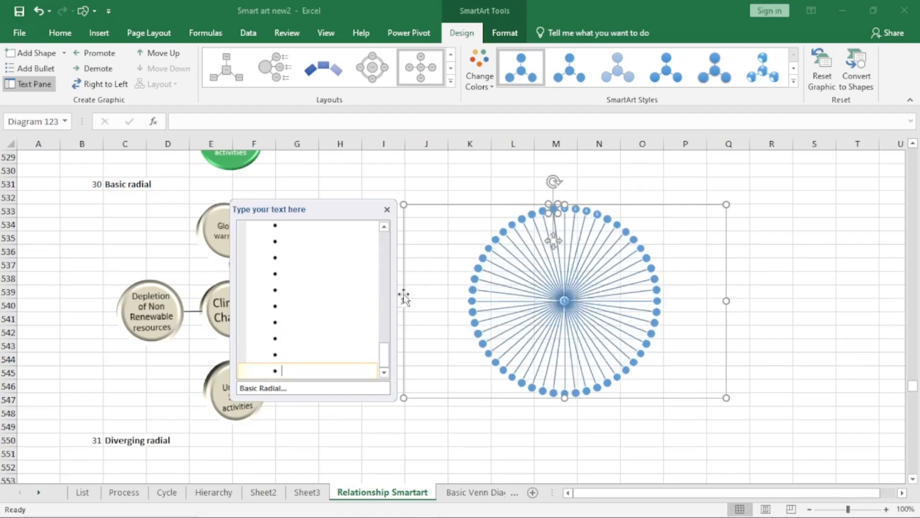
left_click(387, 209)
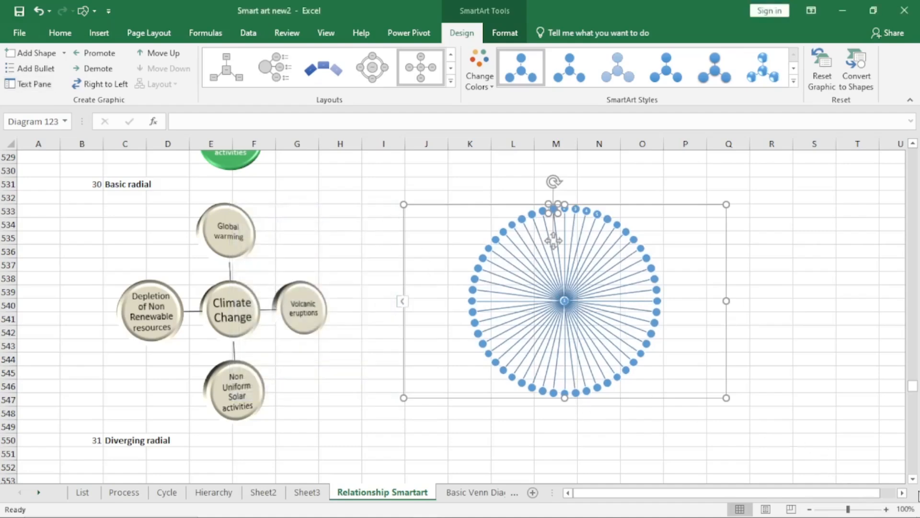
Insert a Diverging Radial graphic from the Cycle SmartArt layouts and place it beside the finished Diverging Radial example.
left_click_drag(912, 480, 912, 480)
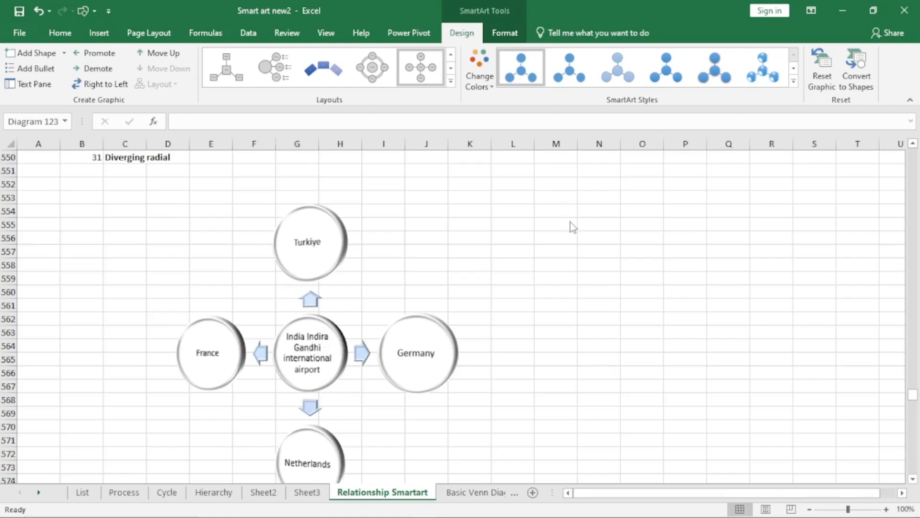
left_click(660, 222)
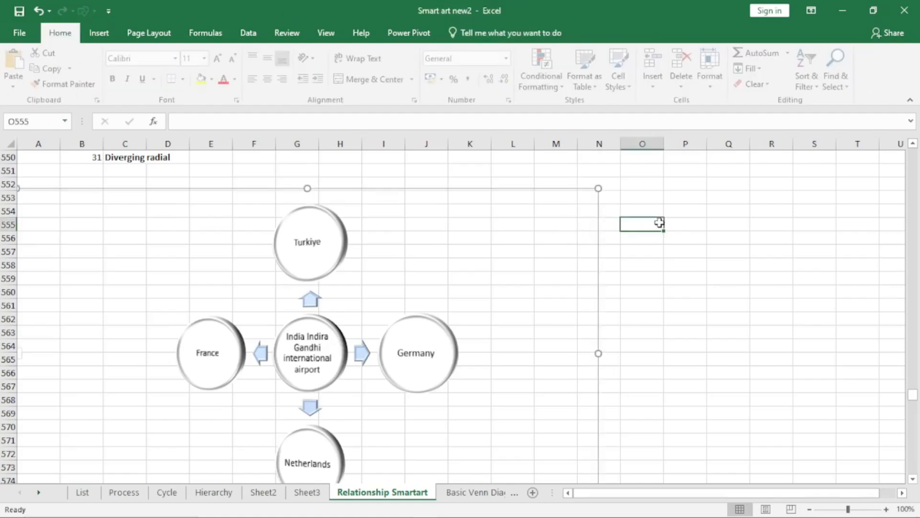
left_click(105, 37)
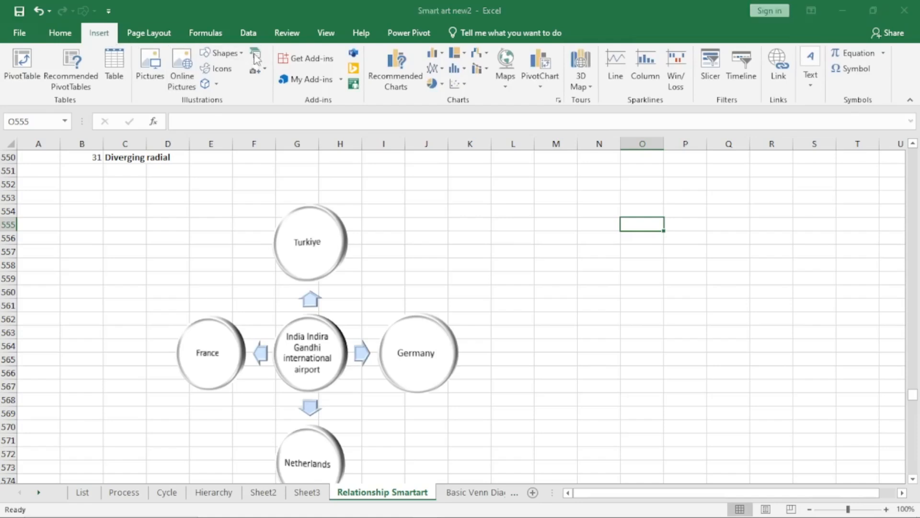
left_click(256, 57)
left_click(294, 249)
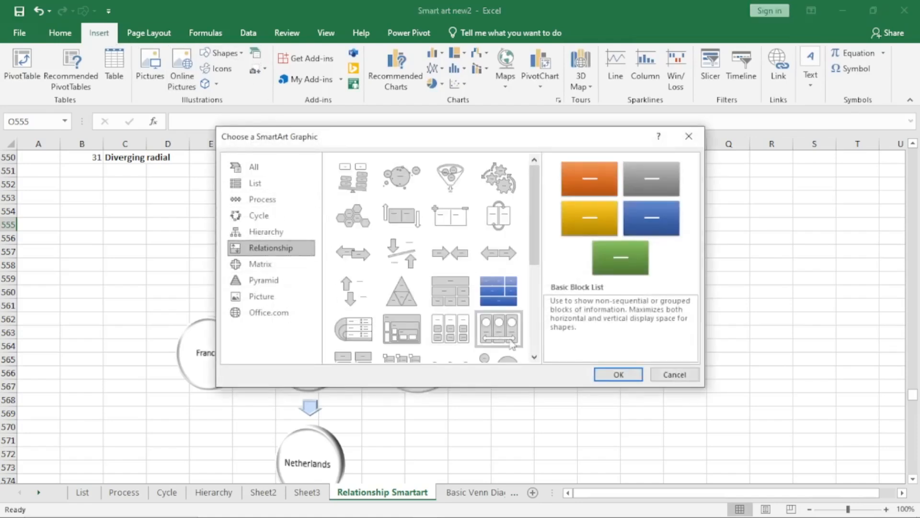
left_click(534, 357)
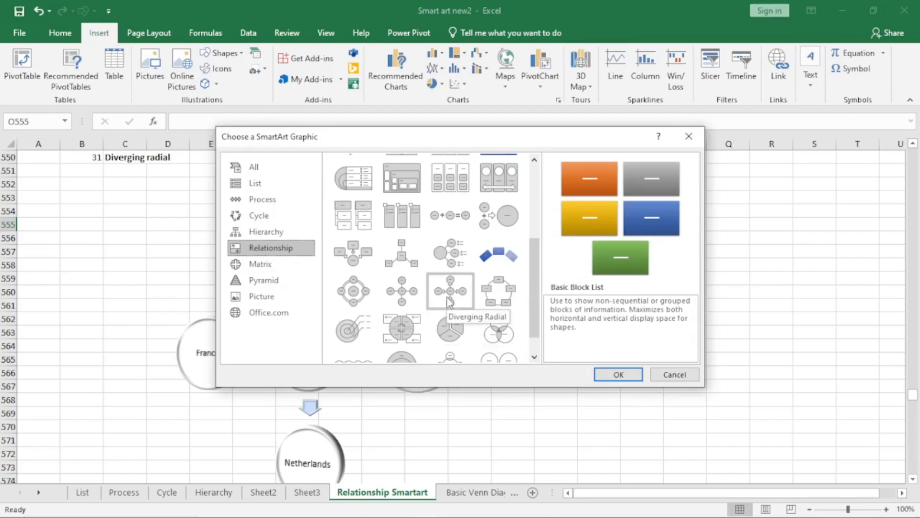
left_click(248, 218)
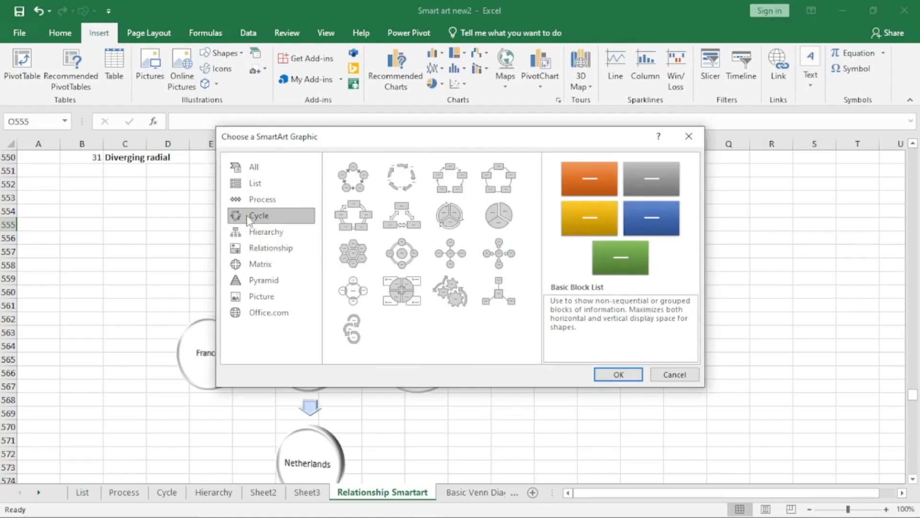
left_click(502, 256)
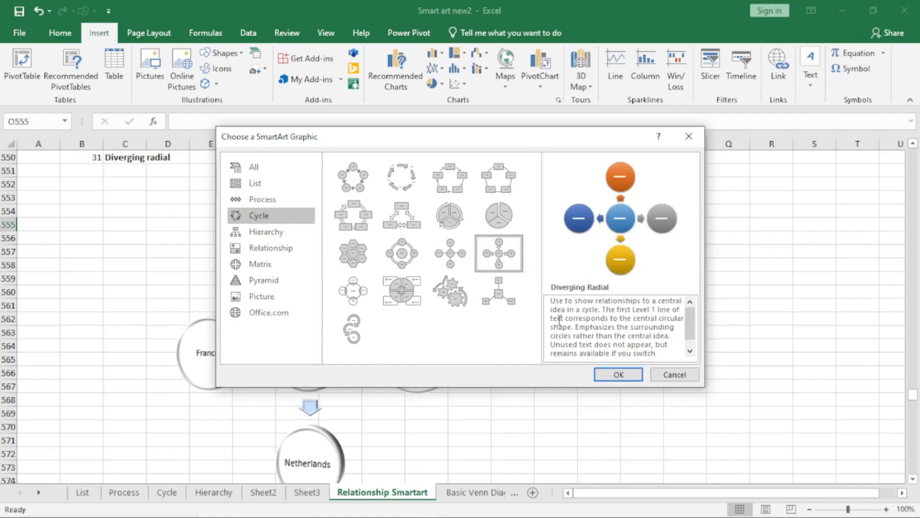
left_click(621, 377)
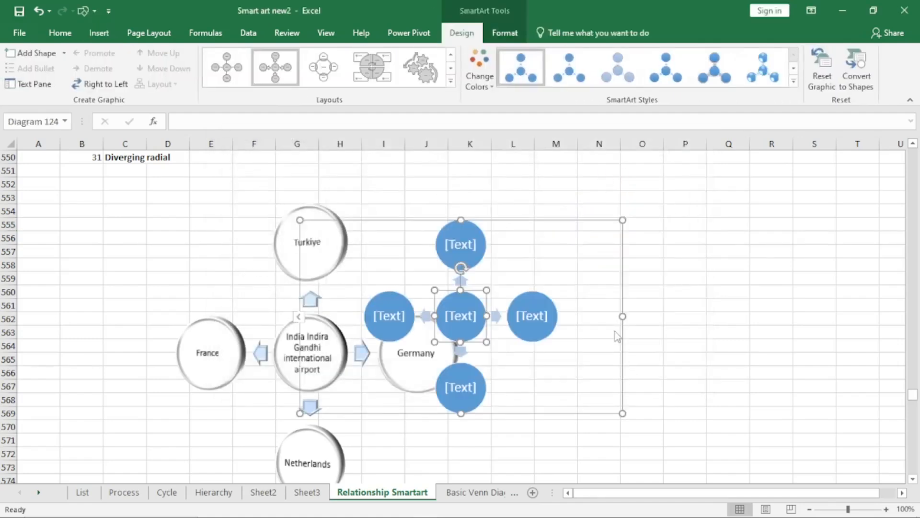
left_click_drag(571, 220, 752, 211)
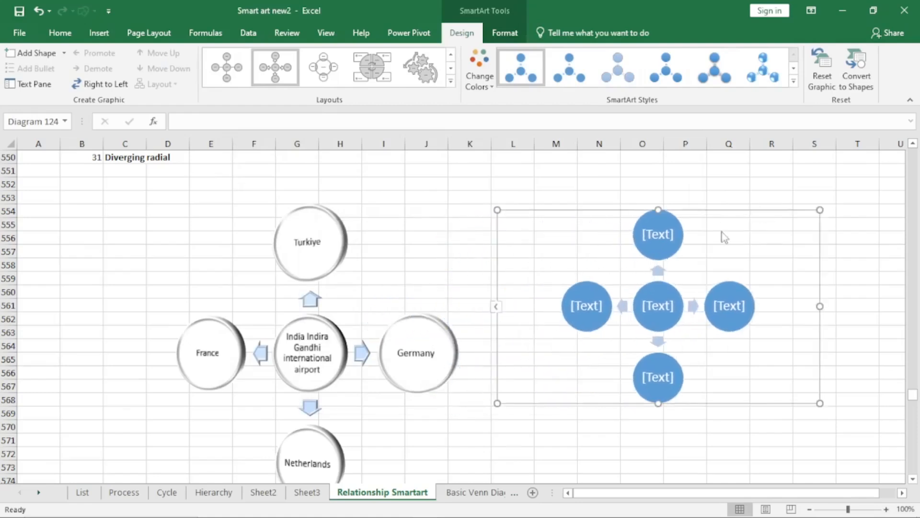
Fill the new Diverging Radial graphic through its text pane with 1 in the centre and 2, 3, 4 and 5 around it.
left_click(497, 307)
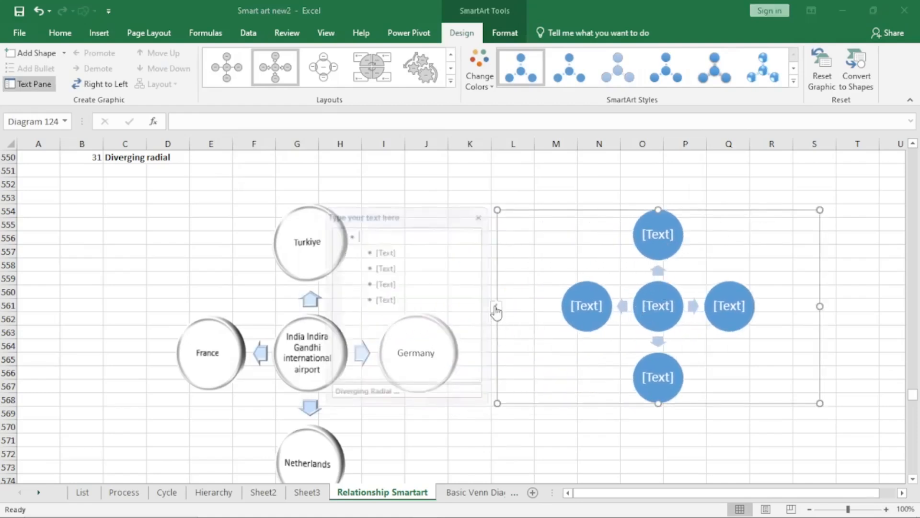
type("1")
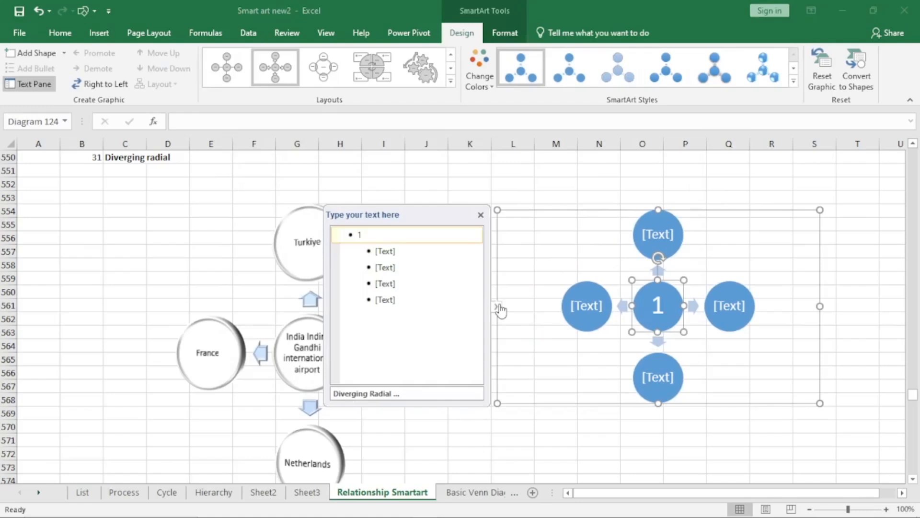
key("Down")
type("2")
key("Down")
type("3")
key("Down")
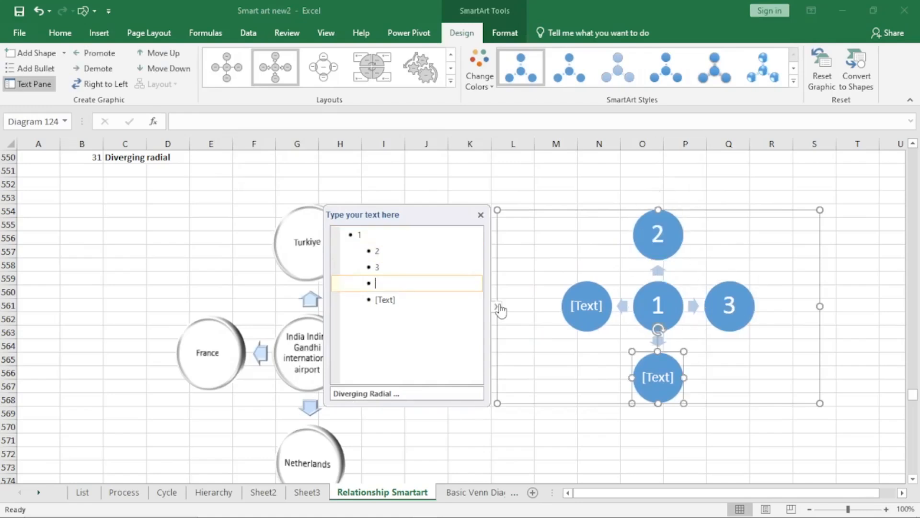
type("4")
key("Down")
type("5")
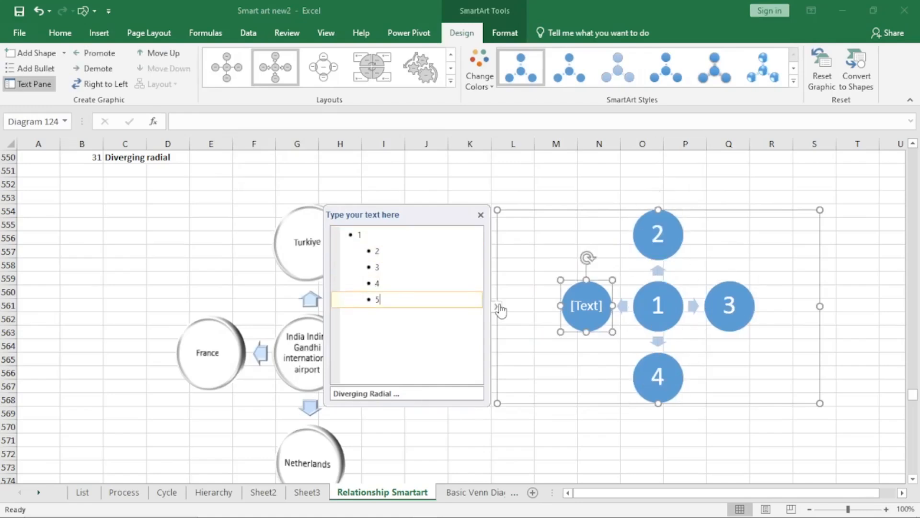
Add a long run of blank outer circles after 5 in the Diverging Radial graphic and deselect the graphic.
key("Return")
key("Return")
key("Return")
key("Return")
key("Return")
key("Return")
key("Return")
key("Return")
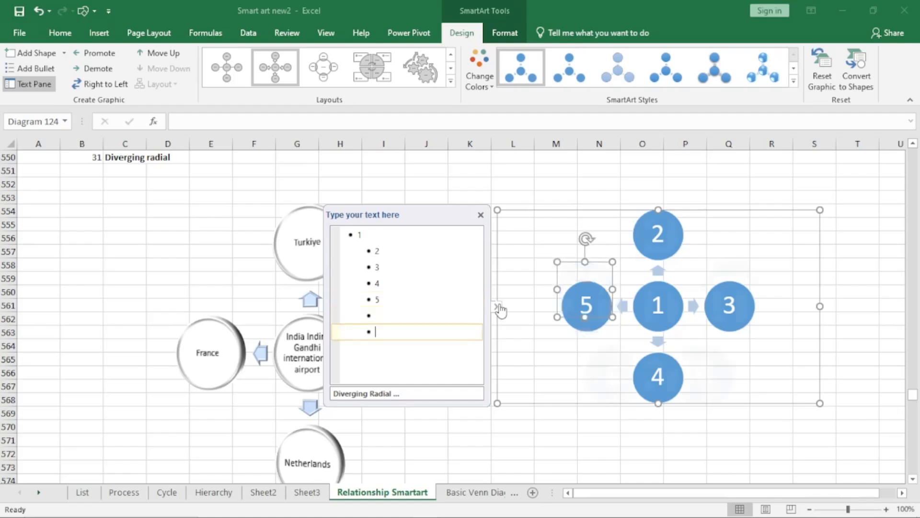
key("Return")
key("Return")
key("Return")
key("Return")
key("Return")
key("Return")
key("Return")
key("Return")
key("Return")
key("Return")
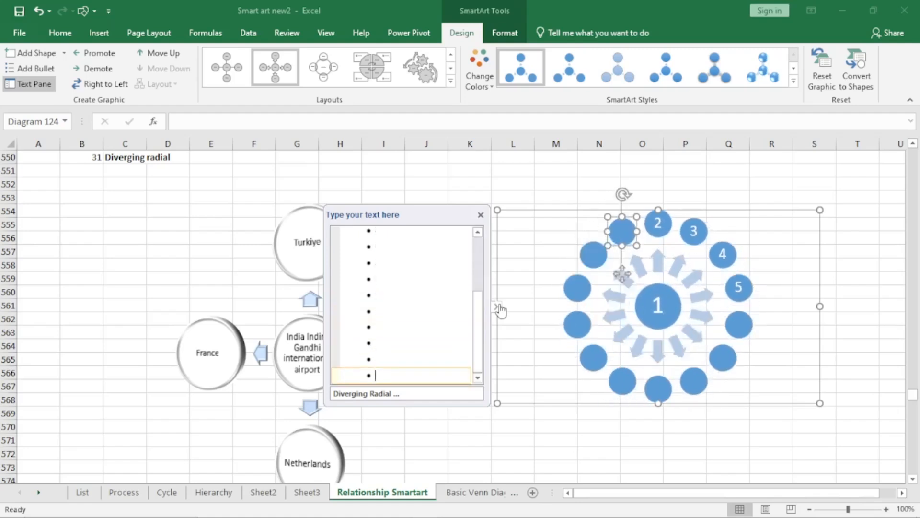
key("Return")
key("Return")
key("Return")
key("Return")
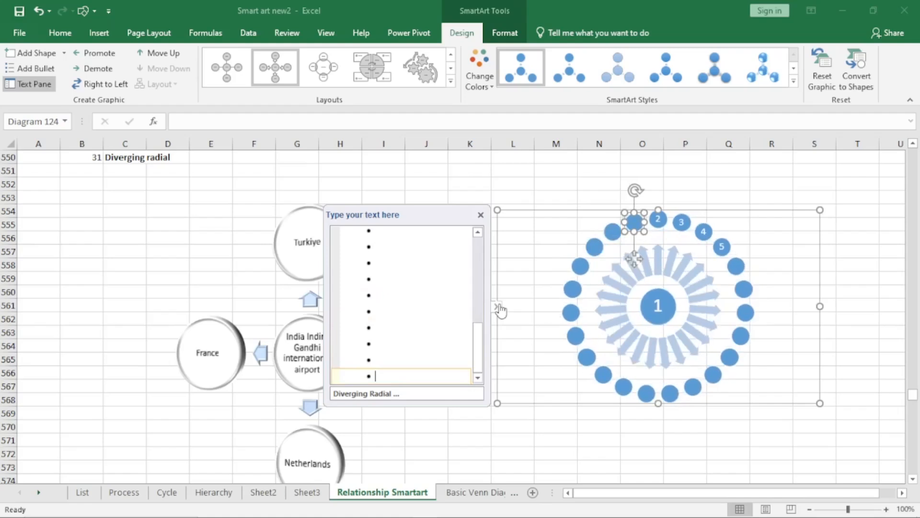
key("Return")
key("Return")
key("Return")
key("Return")
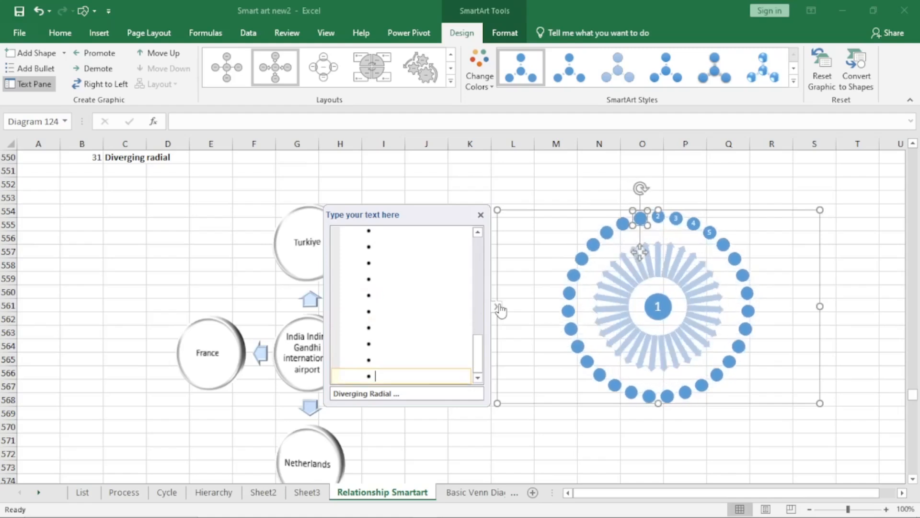
key("Return")
key("Return")
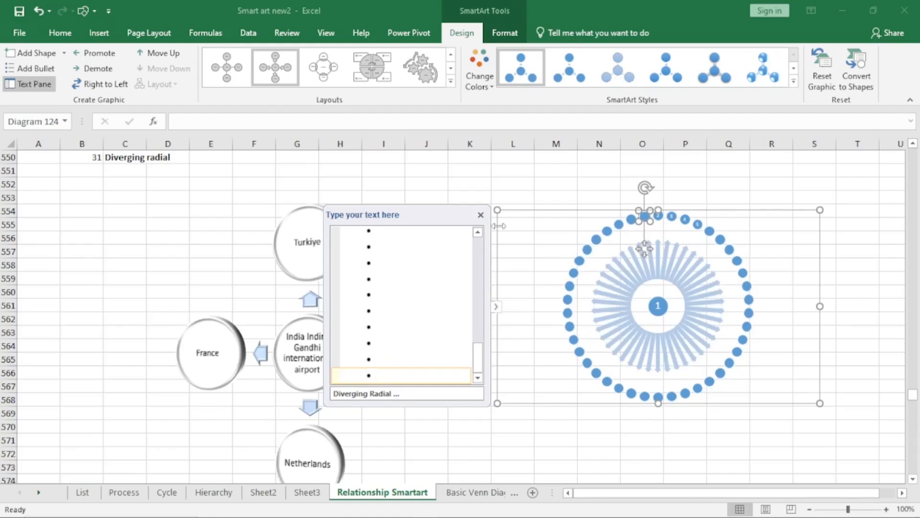
left_click(526, 184)
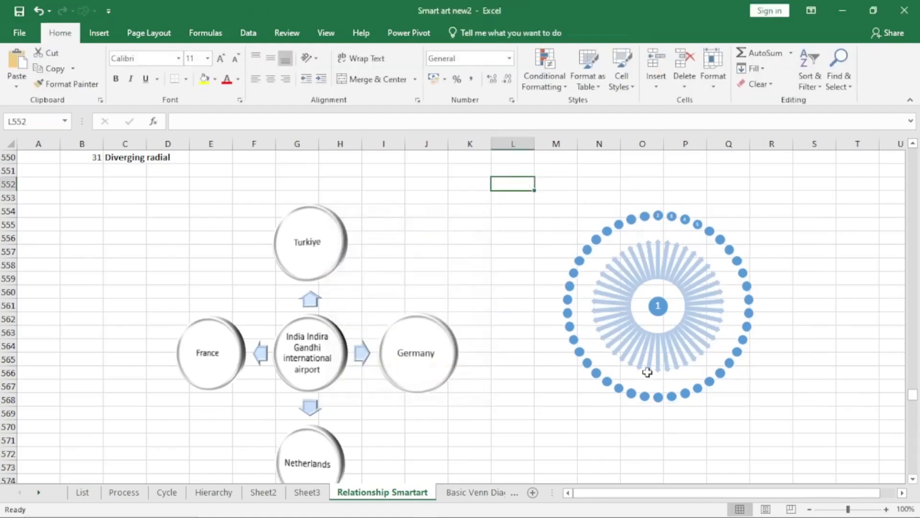
scroll(915, 479, "down", 5)
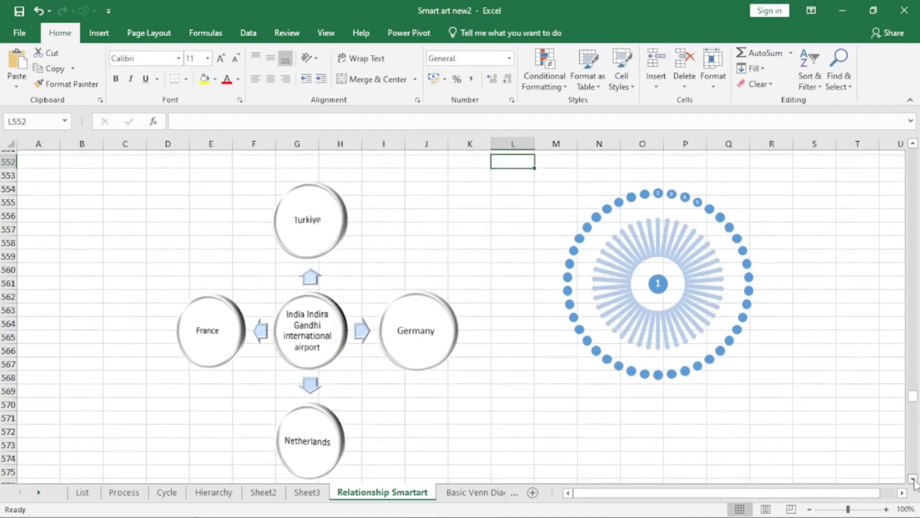
scroll(916, 482, "down", 1)
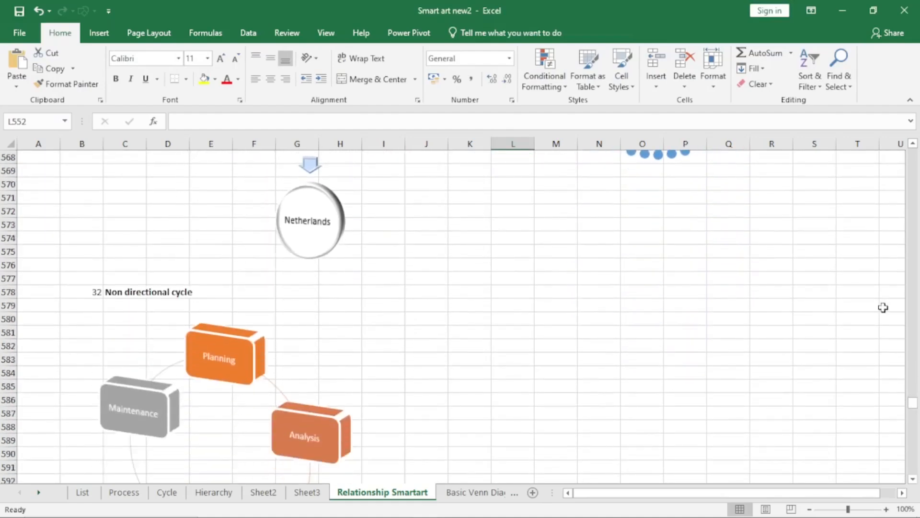
scroll(915, 147, "up", 6)
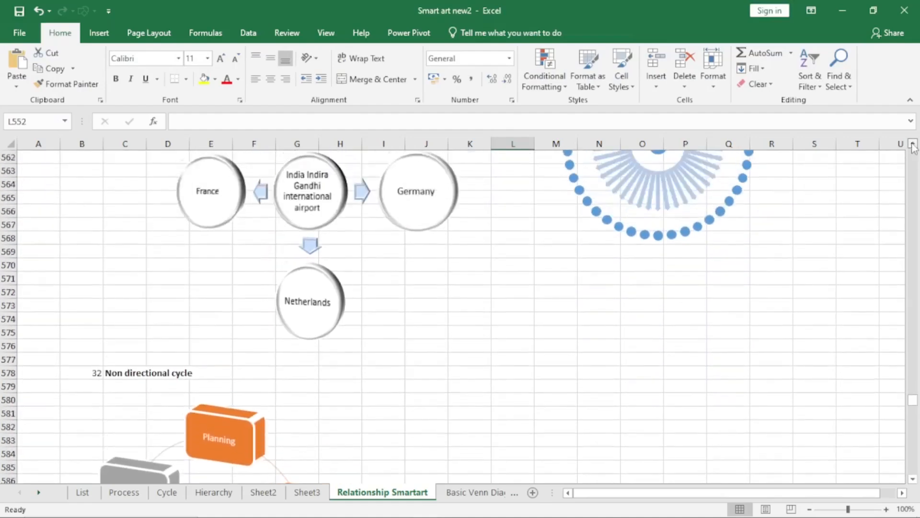
scroll(914, 147, "up", 1)
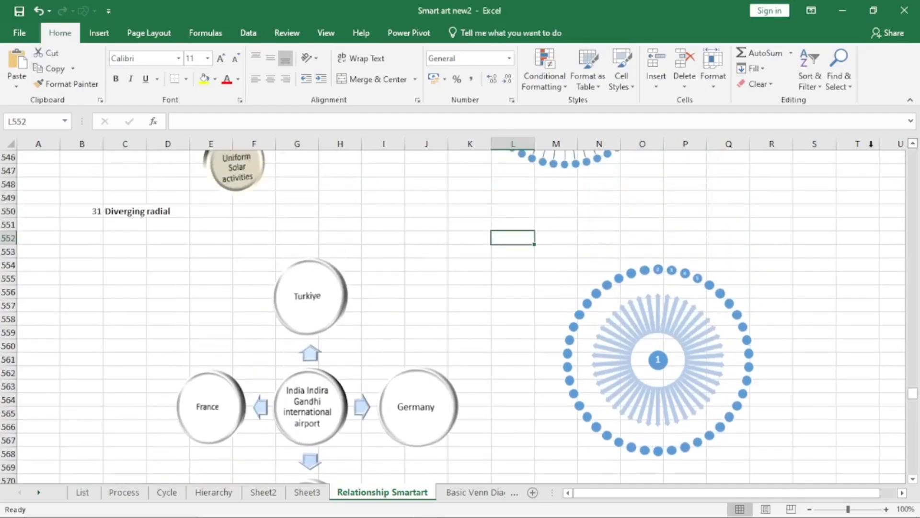